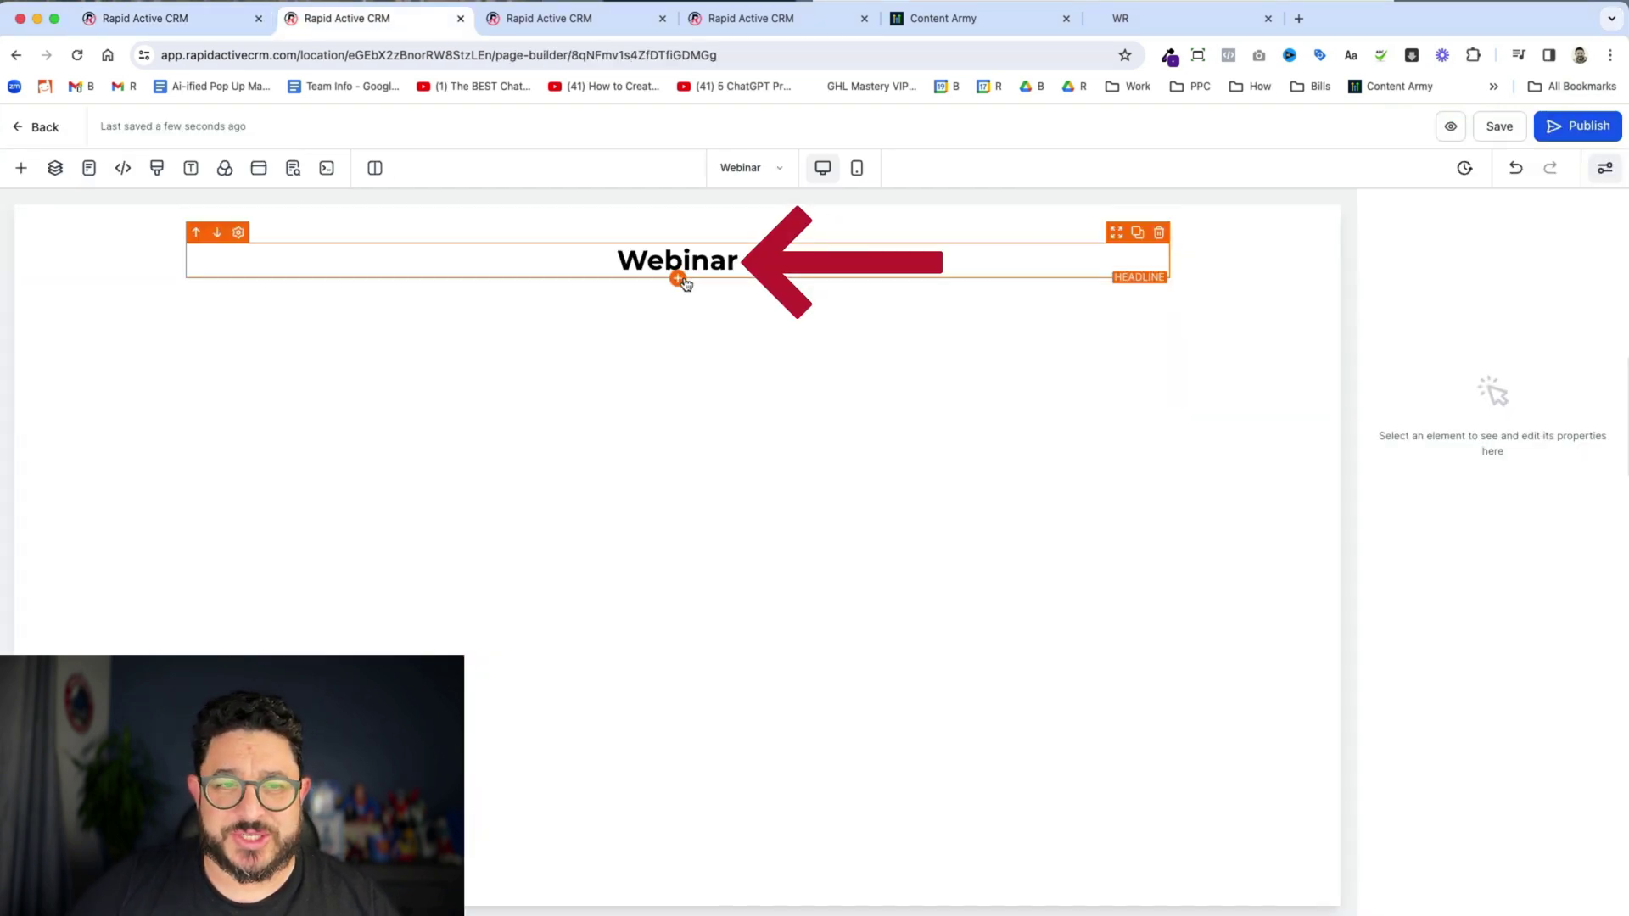
- Add a Hosted Video element below the Webinar headline using SavePublish.mp4 from the media library
click(678, 280)
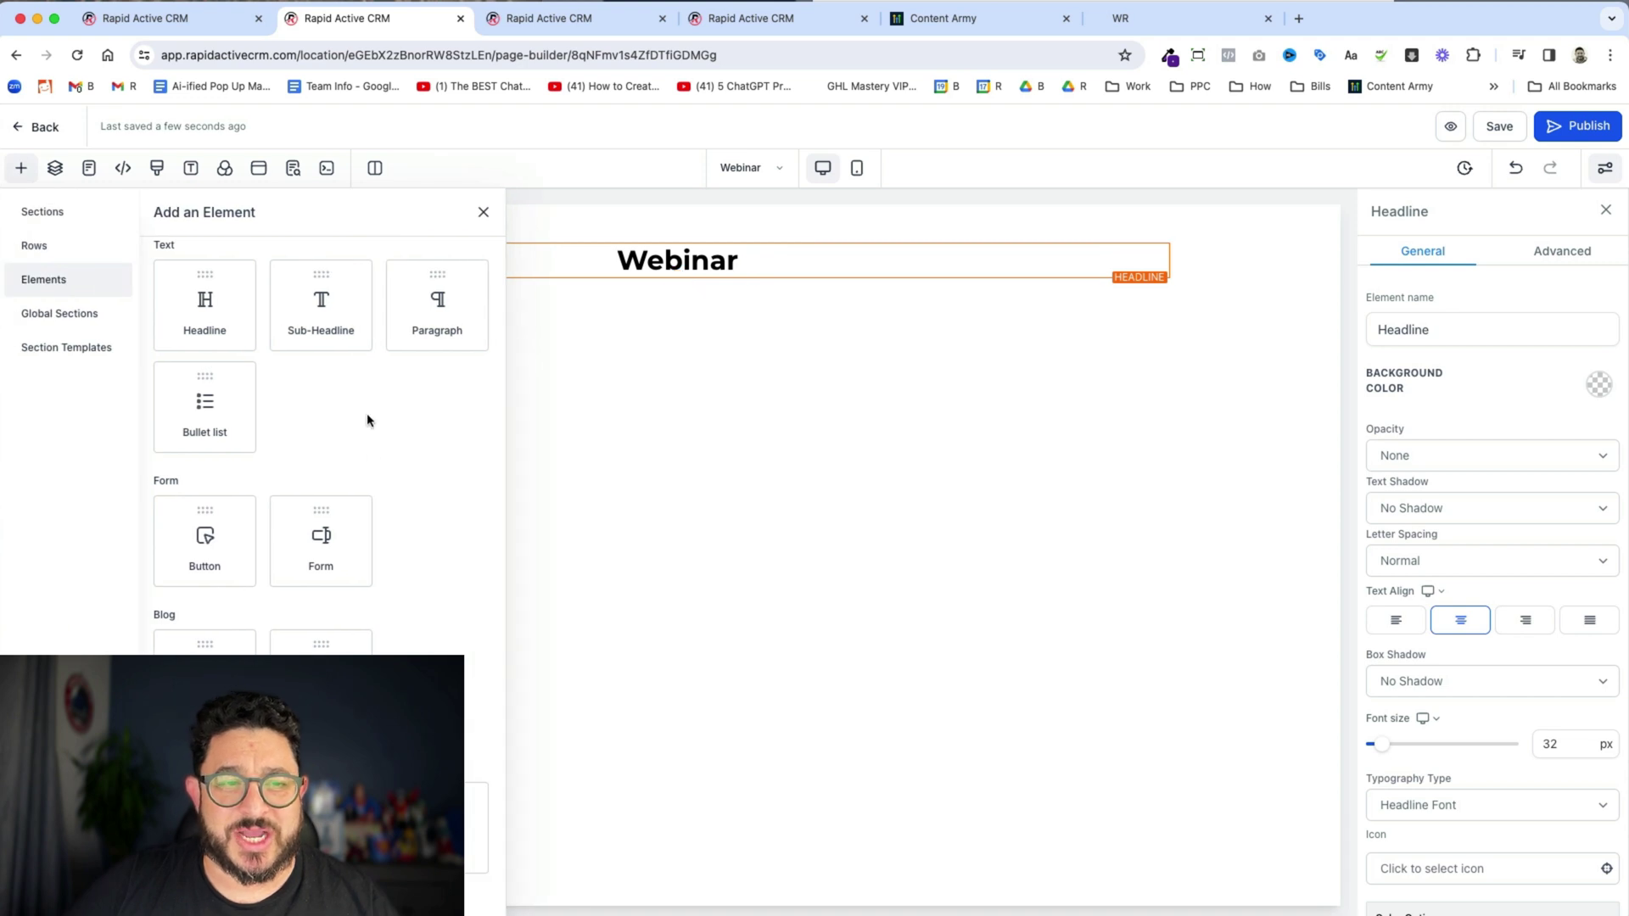
scroll(381, 566, down, 2)
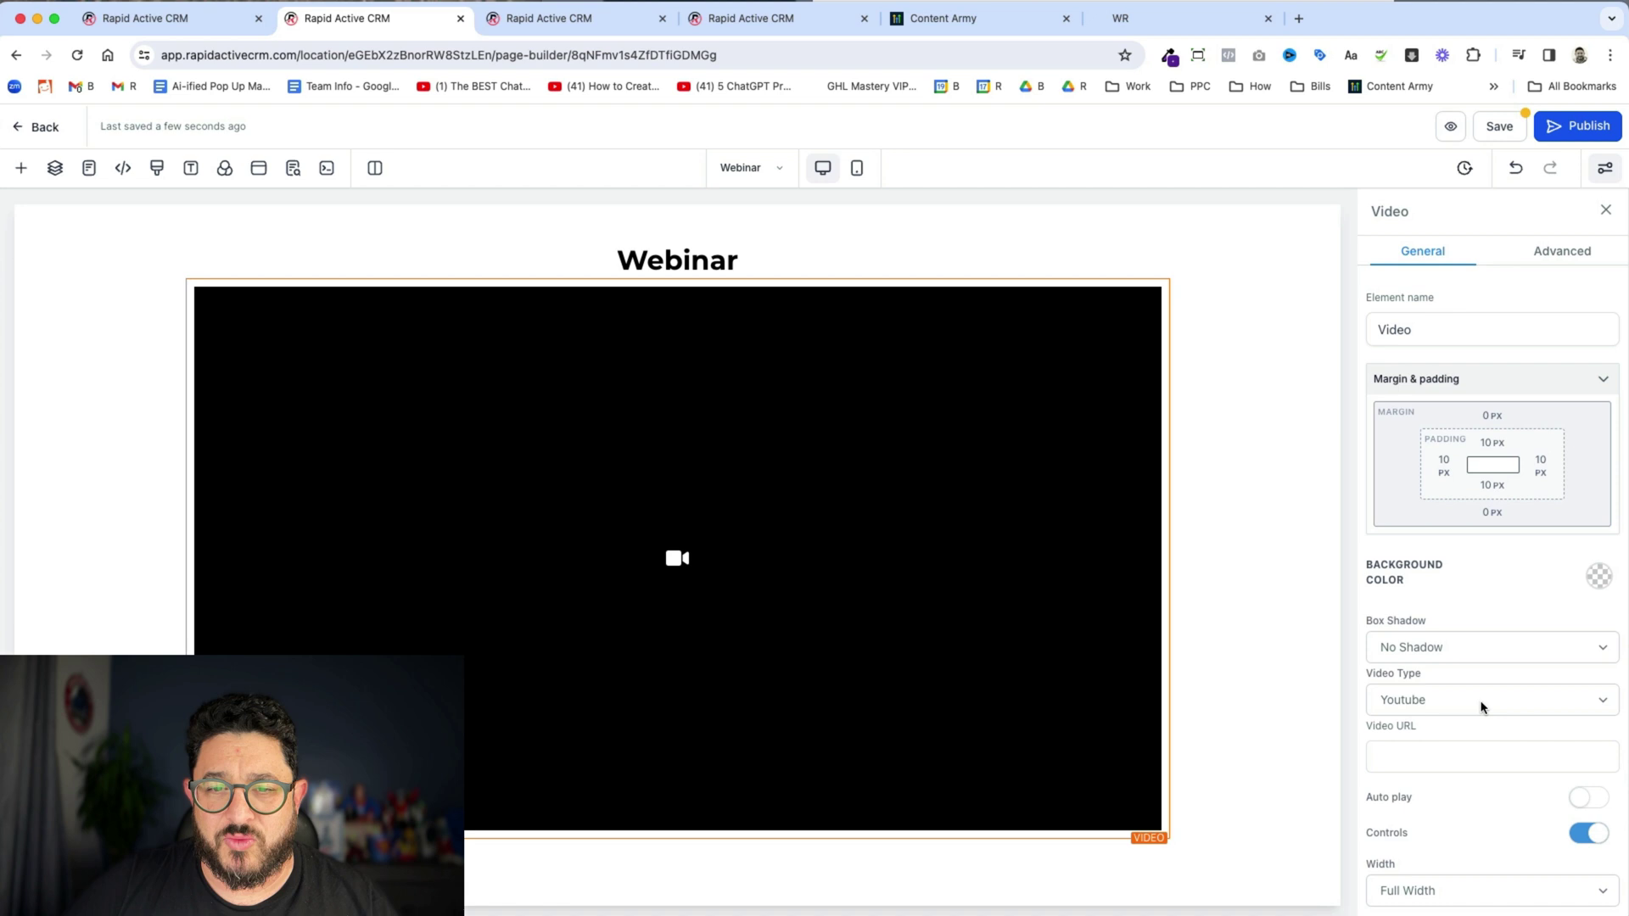
click(1457, 706)
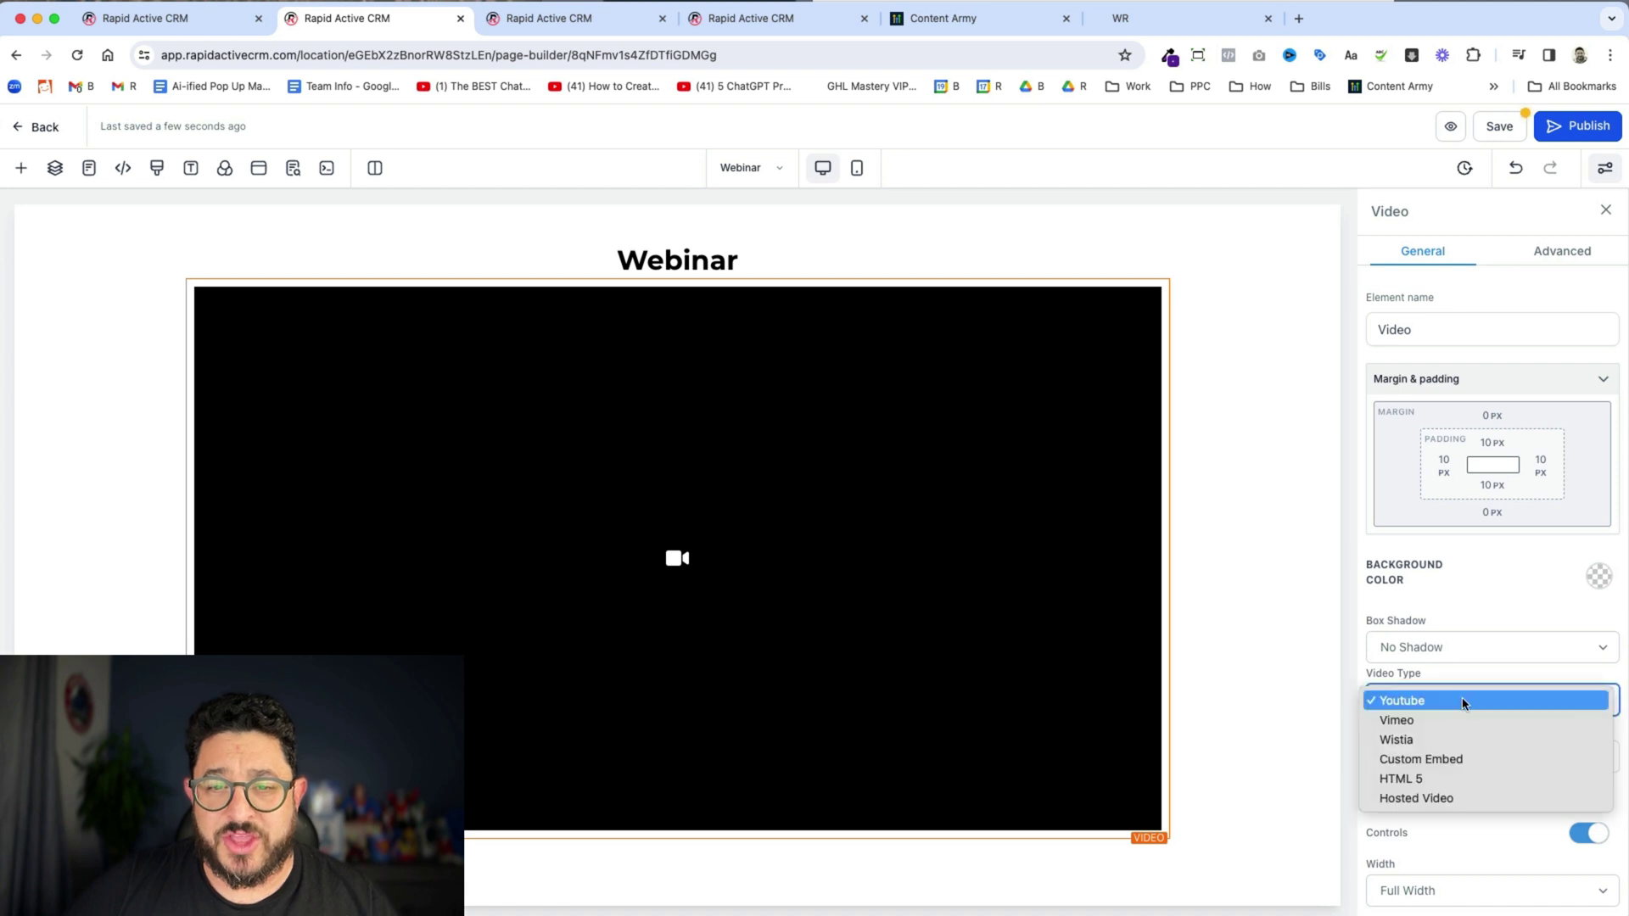
click(1498, 802)
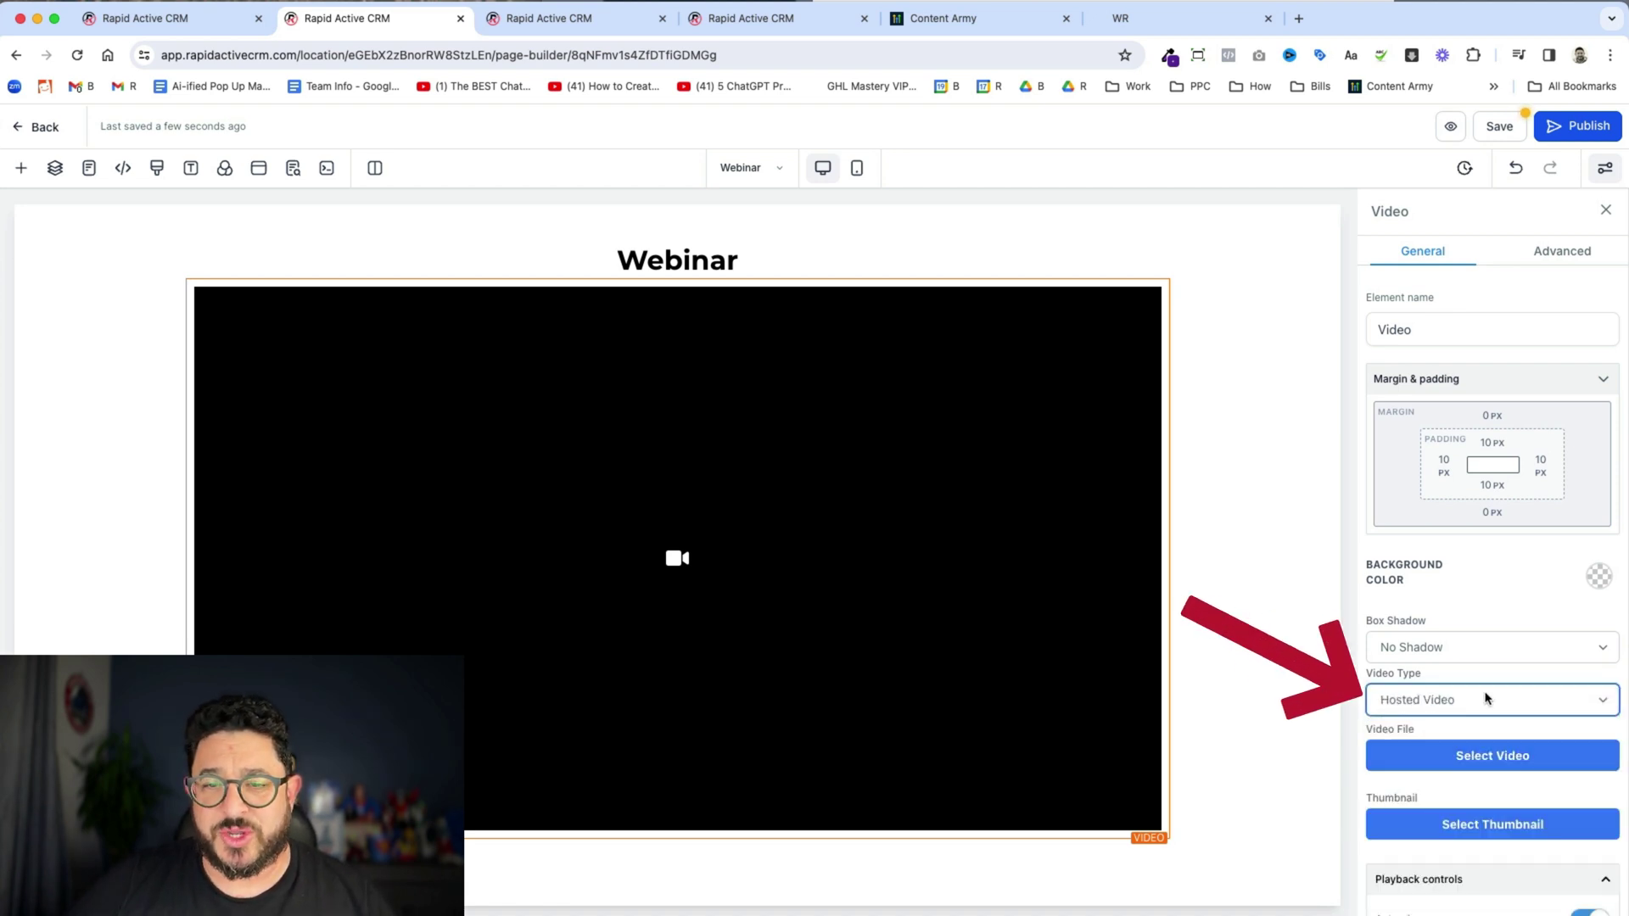
click(1495, 747)
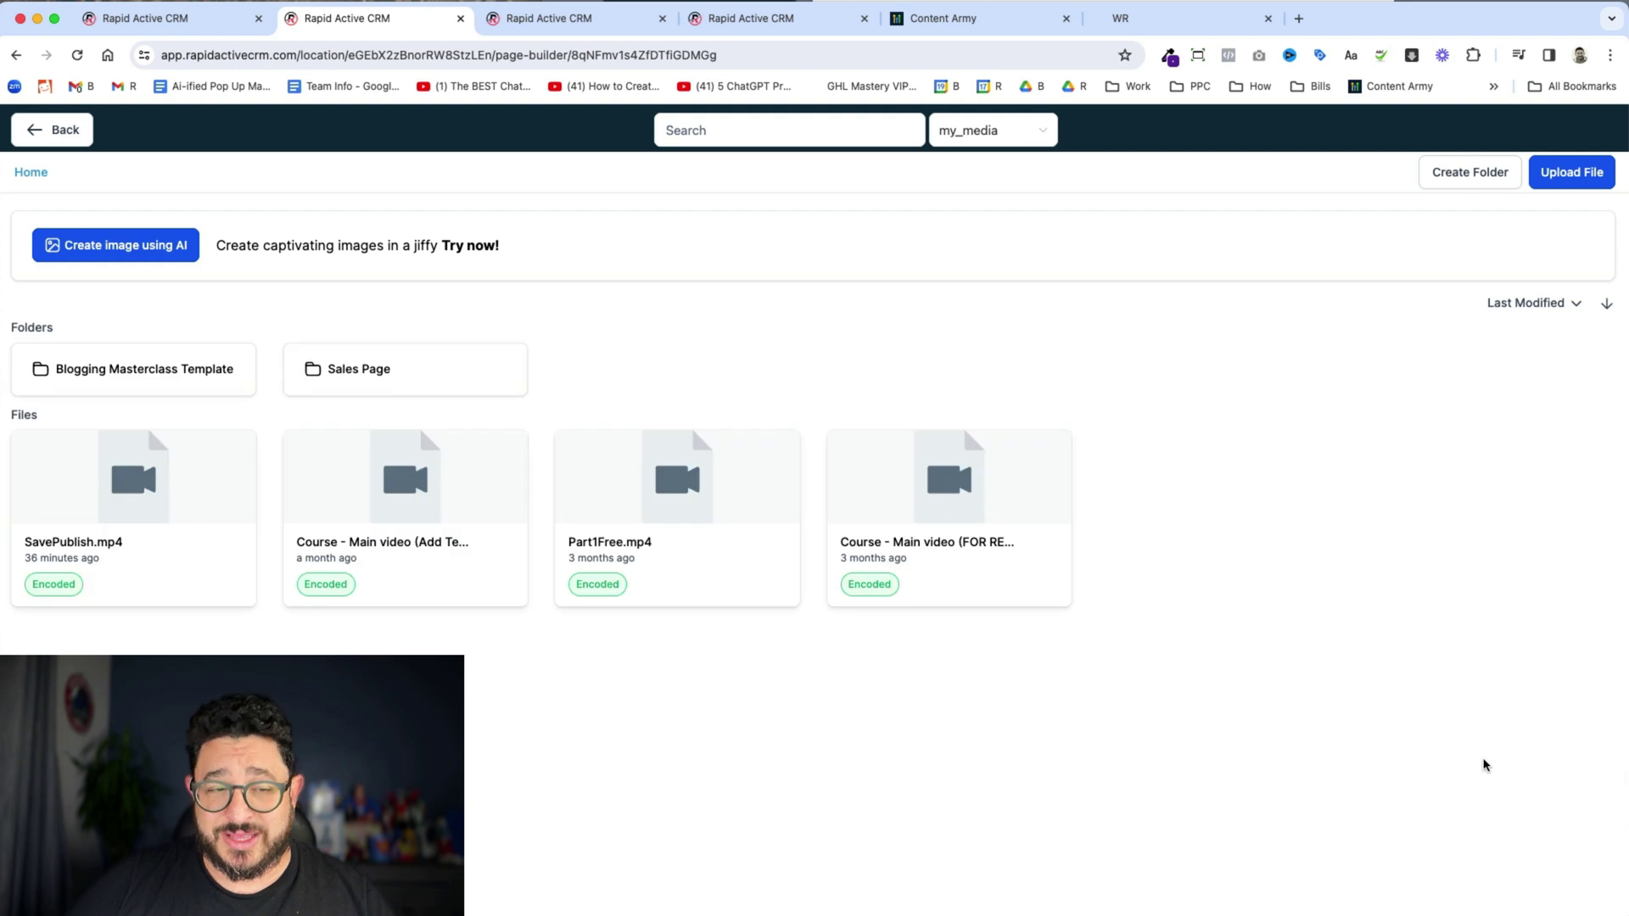
click(167, 535)
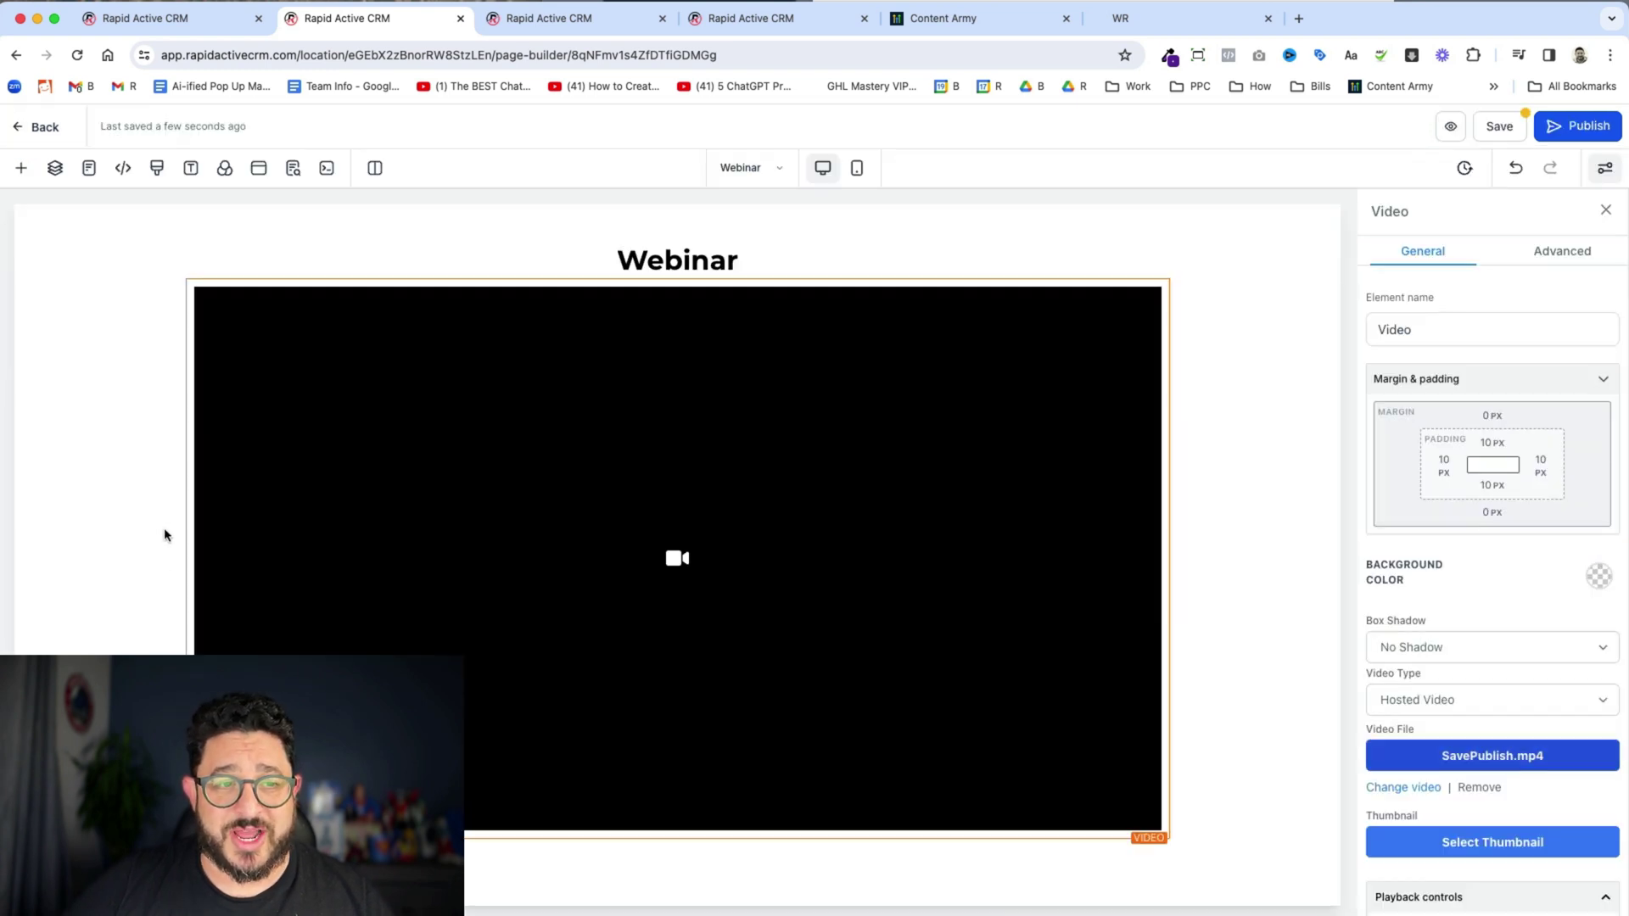
- Send unregistered video viewers to the Register page, then save and publish the webinar page
scroll(1526, 632, down, 5)
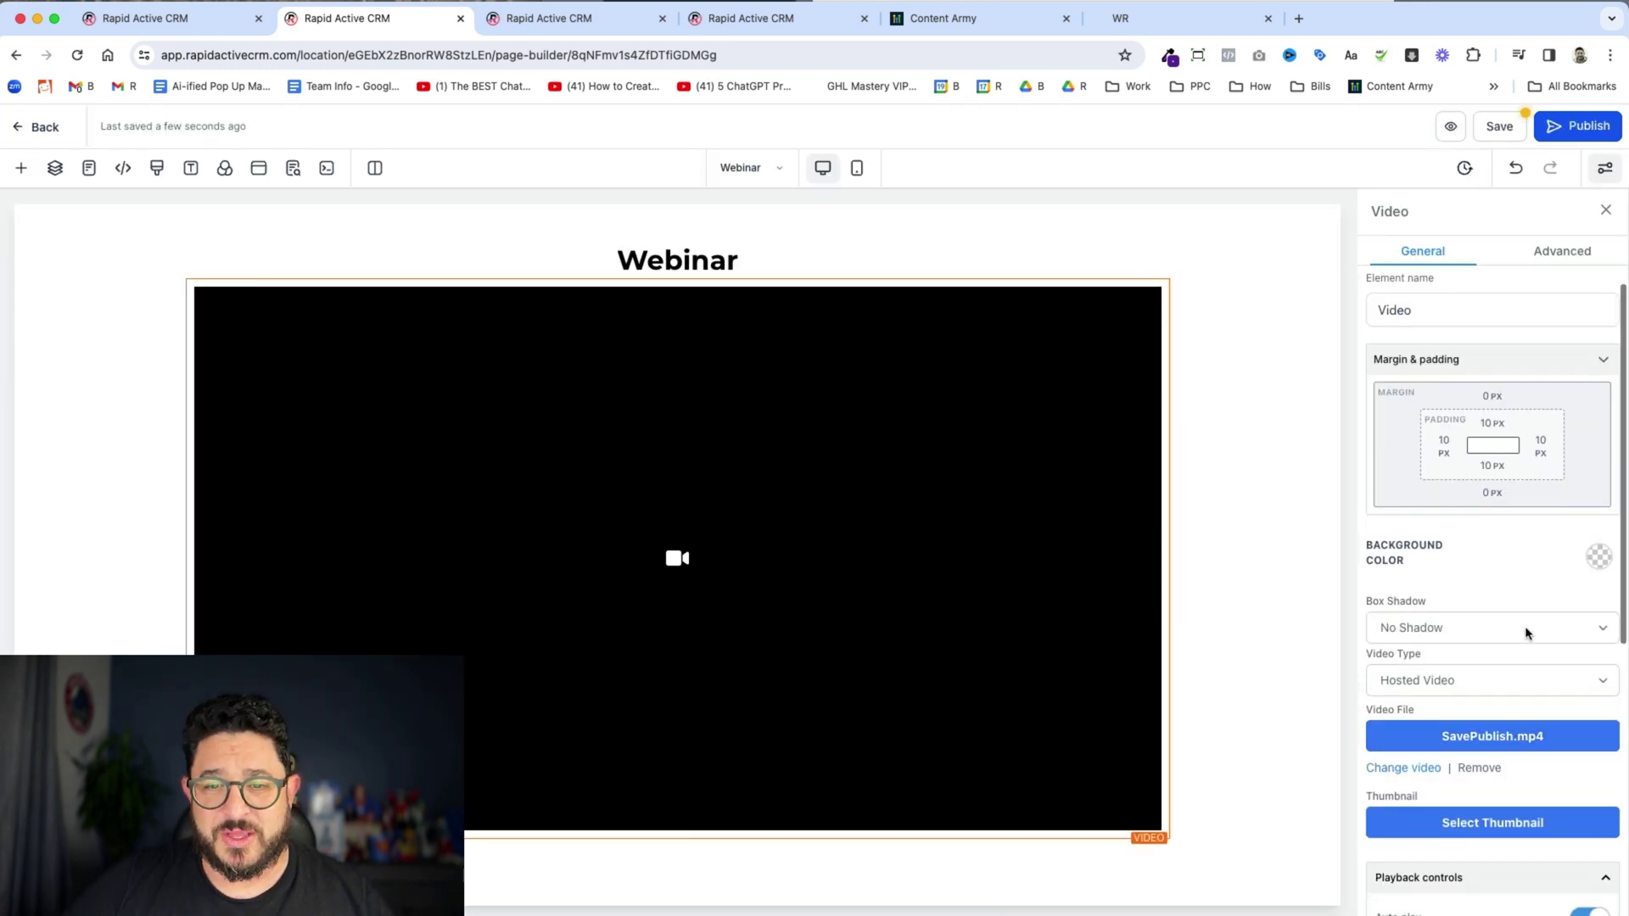
scroll(1526, 632, down, 2)
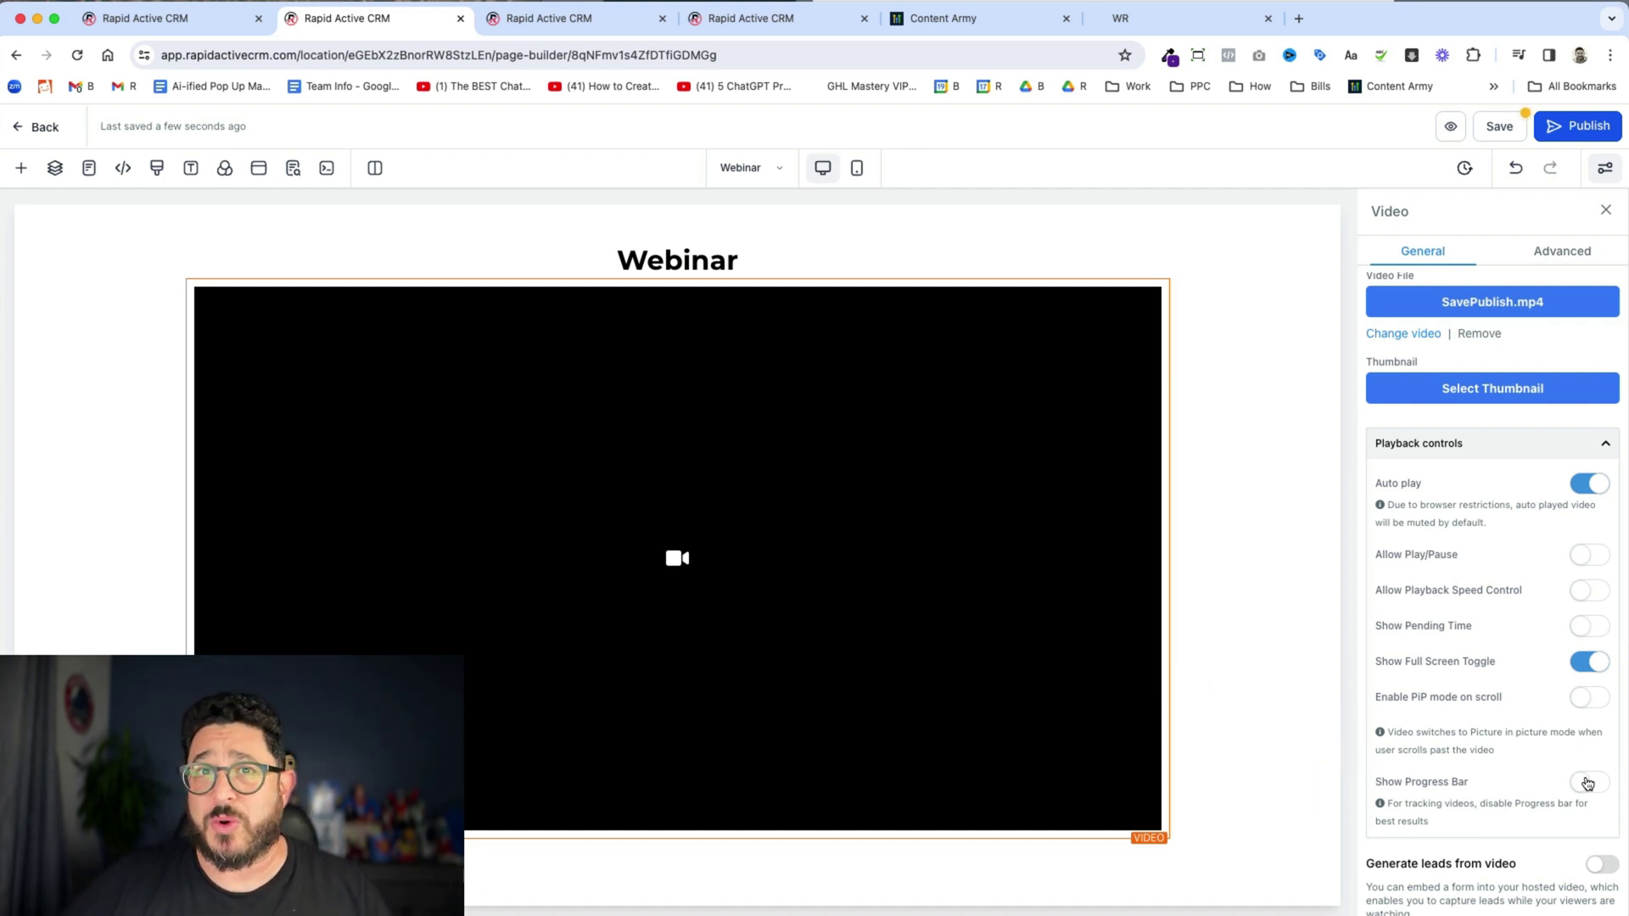
scroll(1588, 782, down, 1)
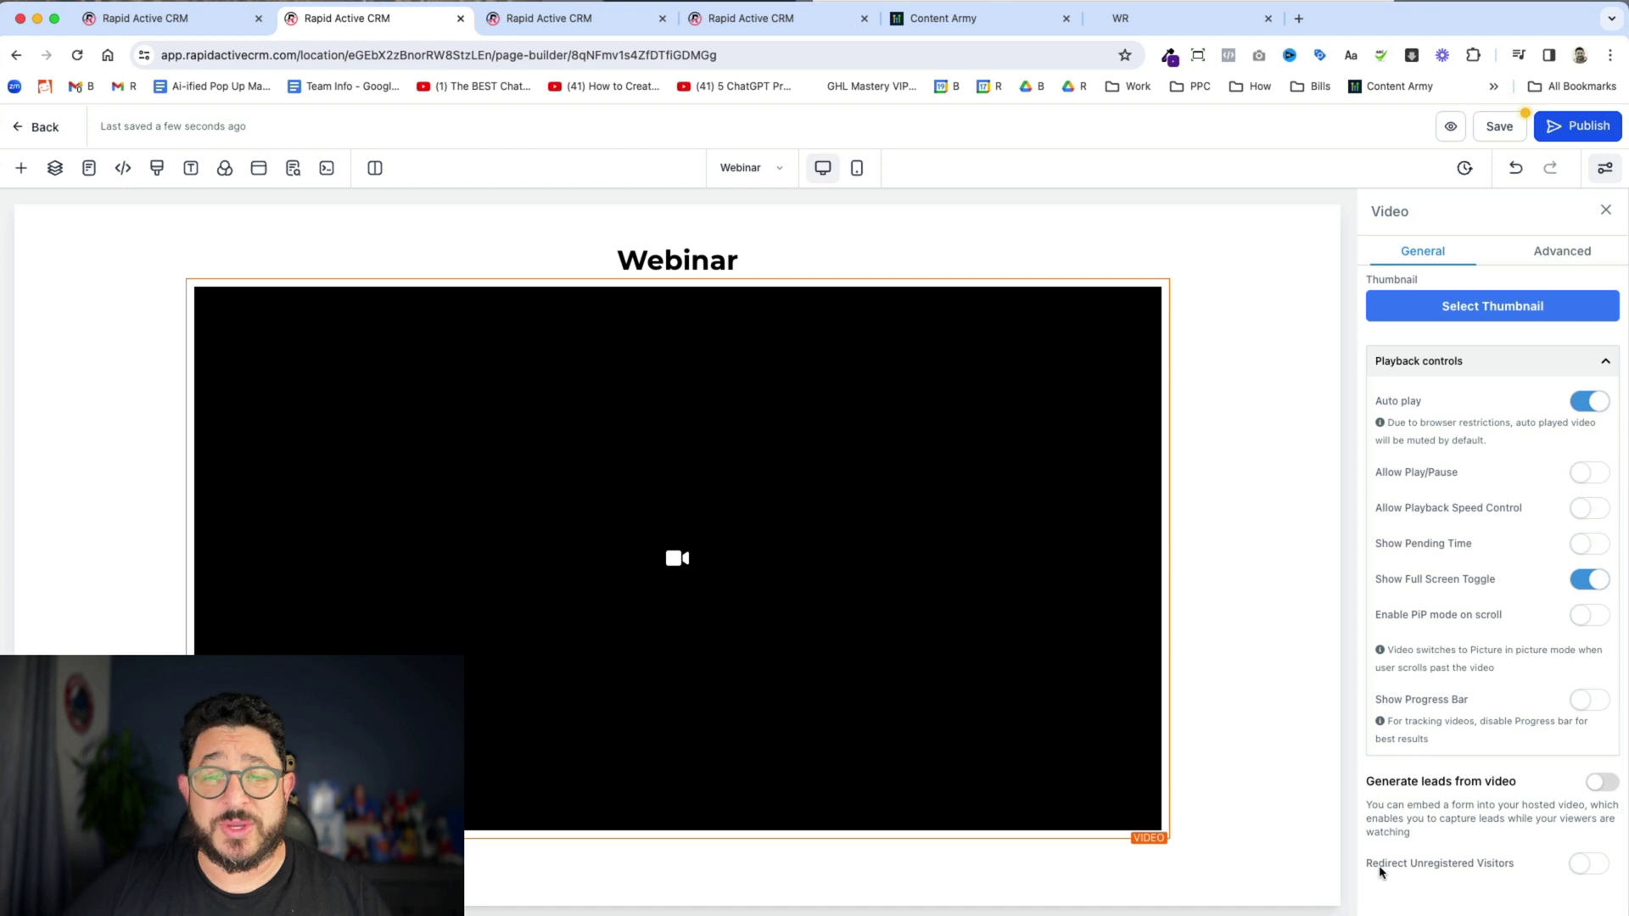
click(1578, 864)
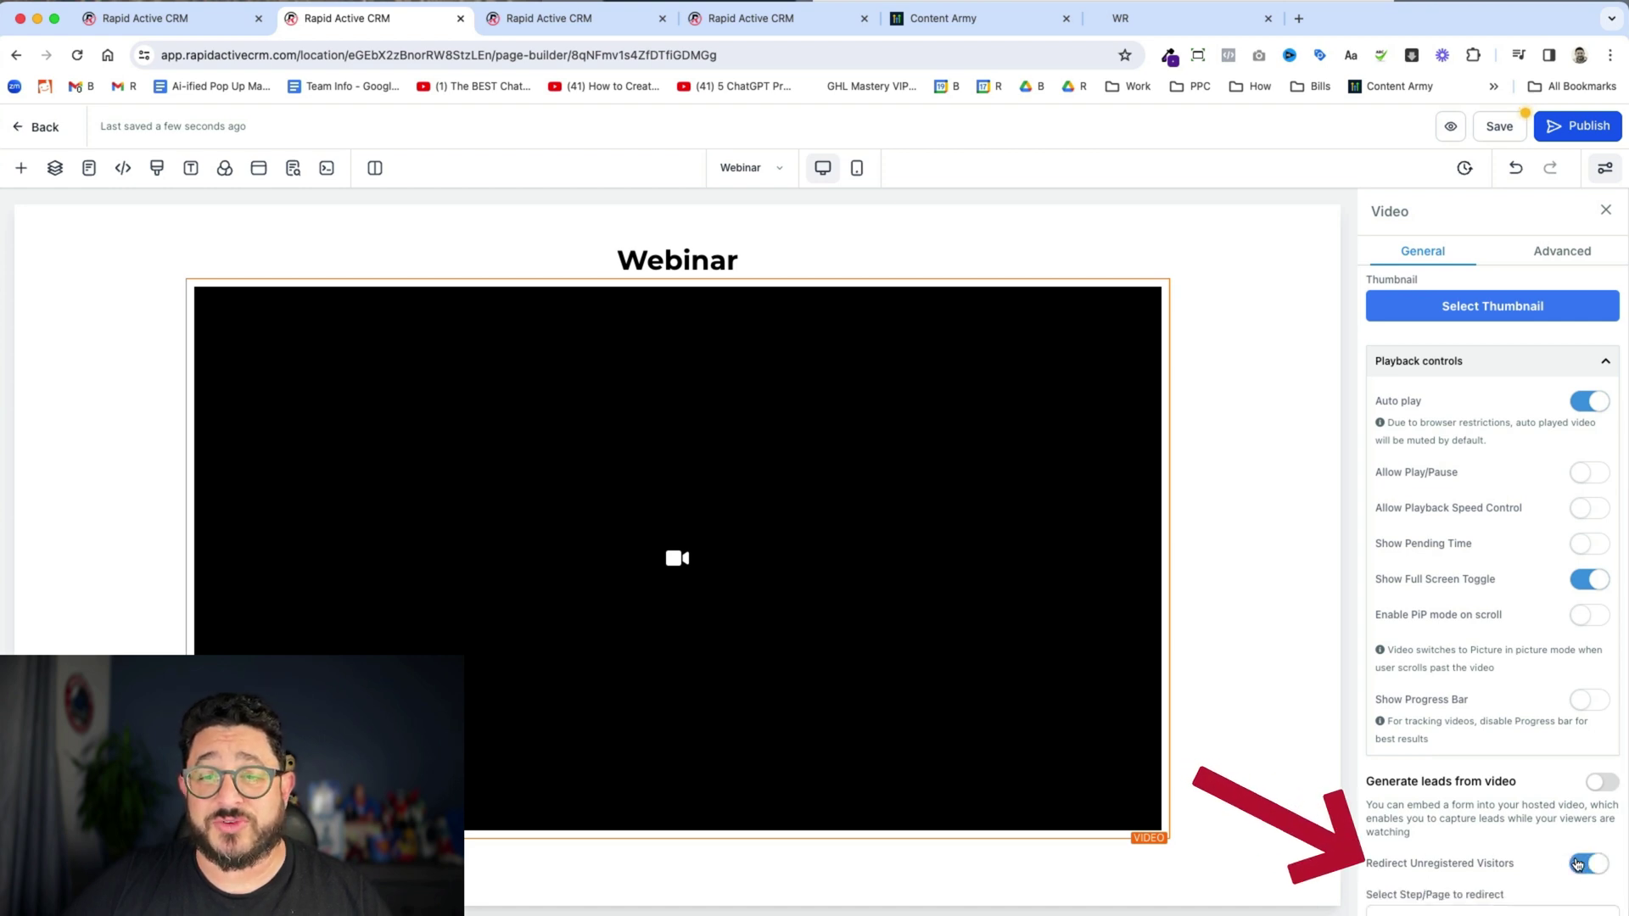
scroll(1542, 844, down, 1)
click(1504, 851)
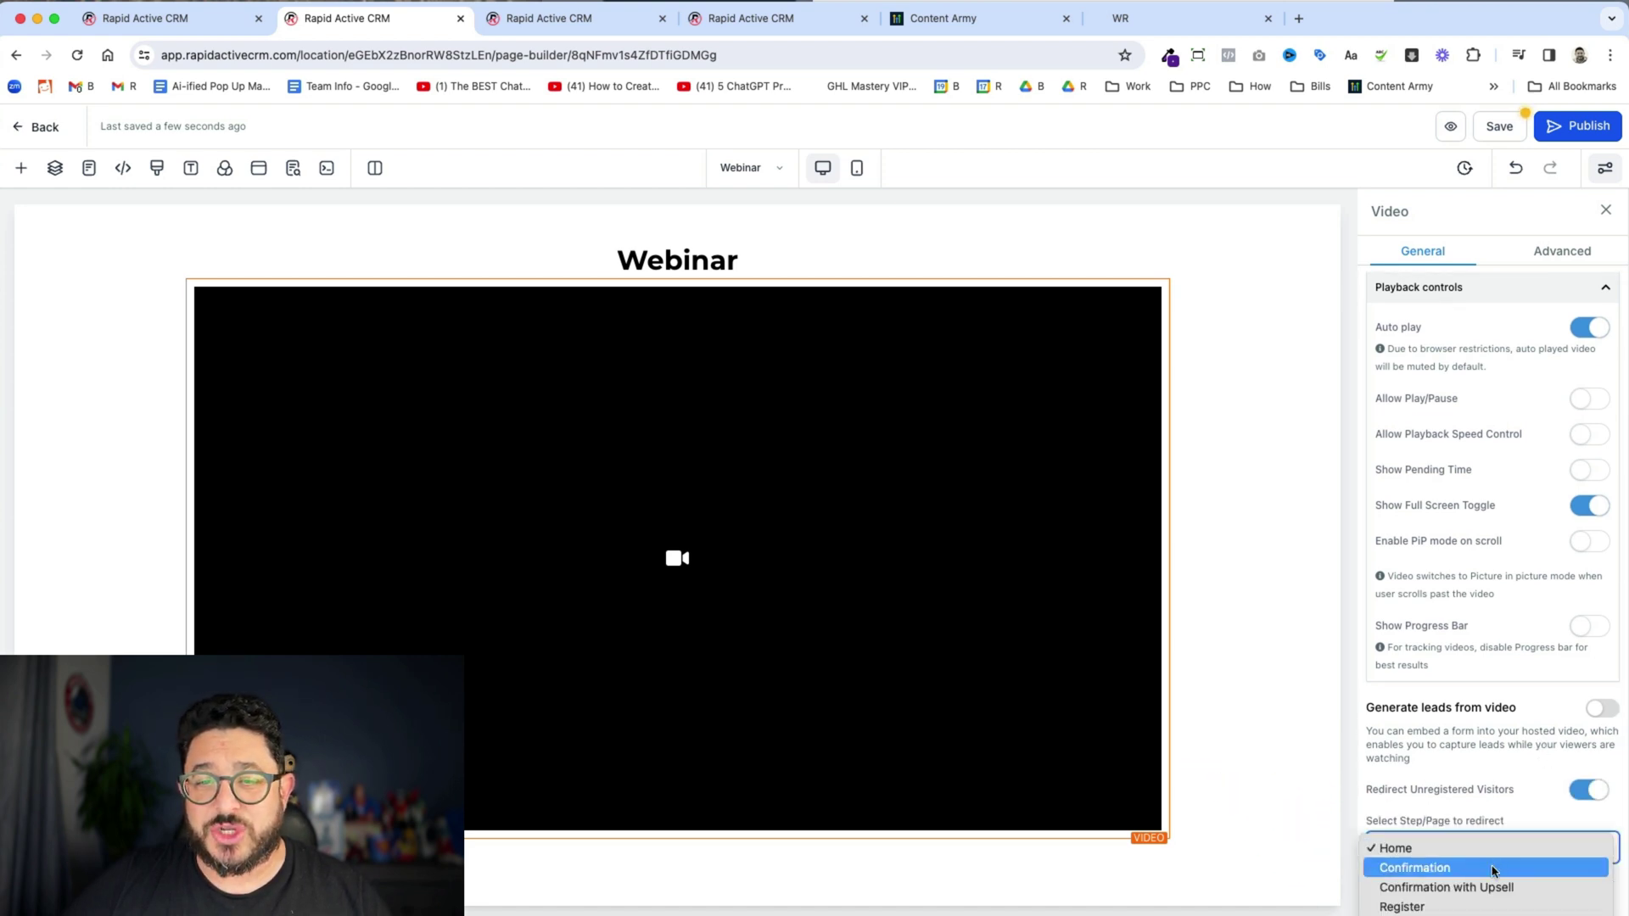
click(1408, 906)
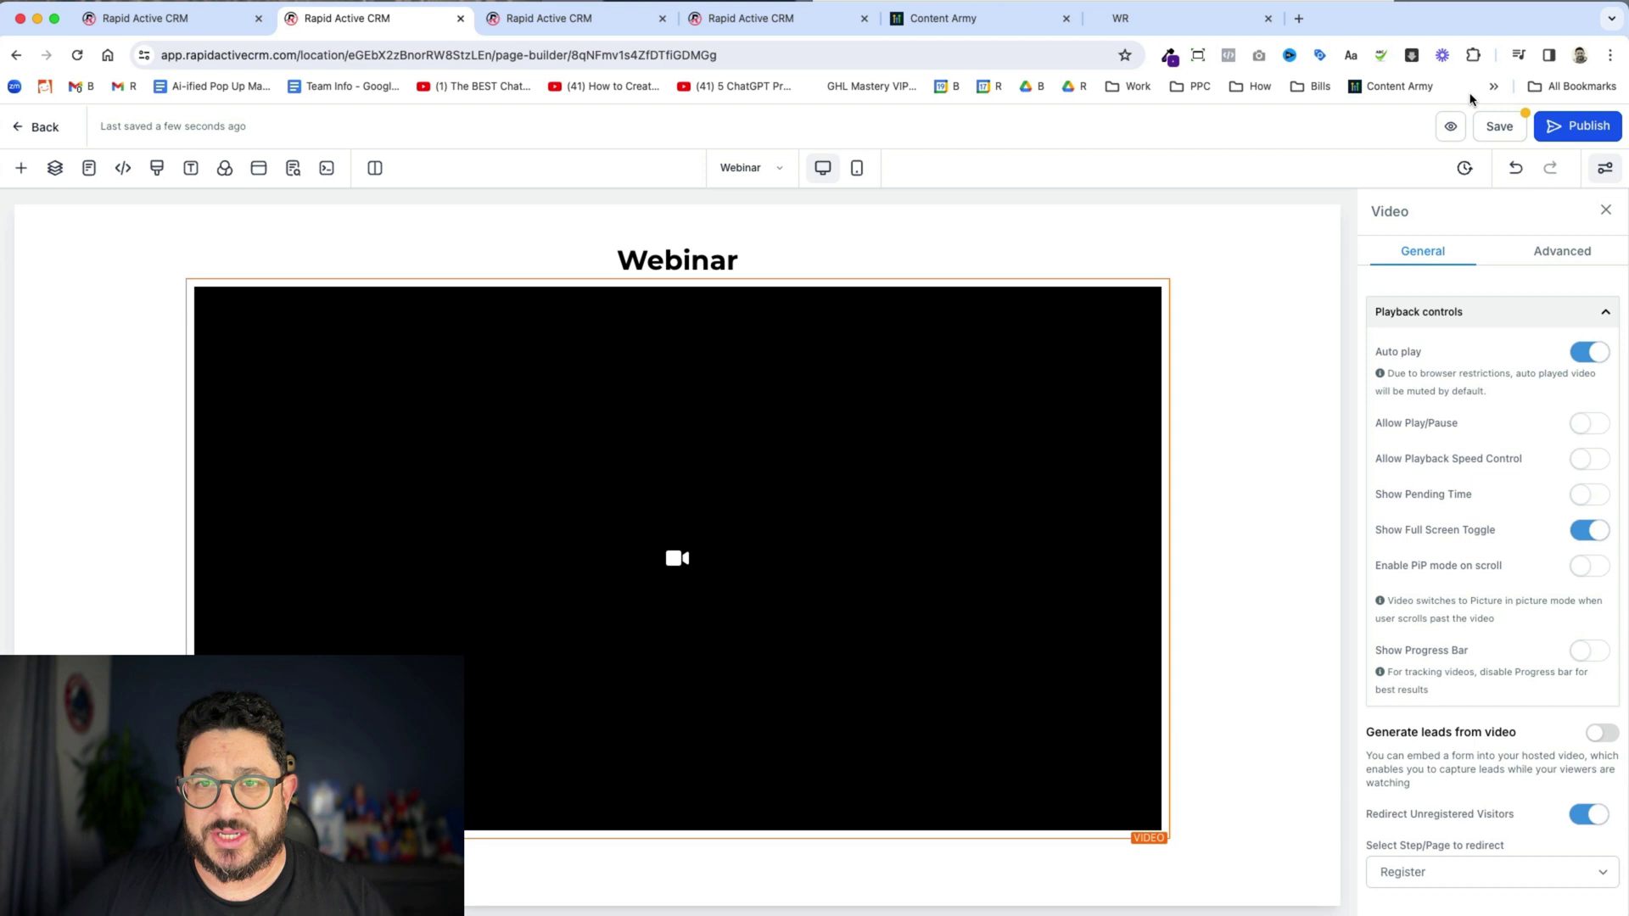
click(1492, 129)
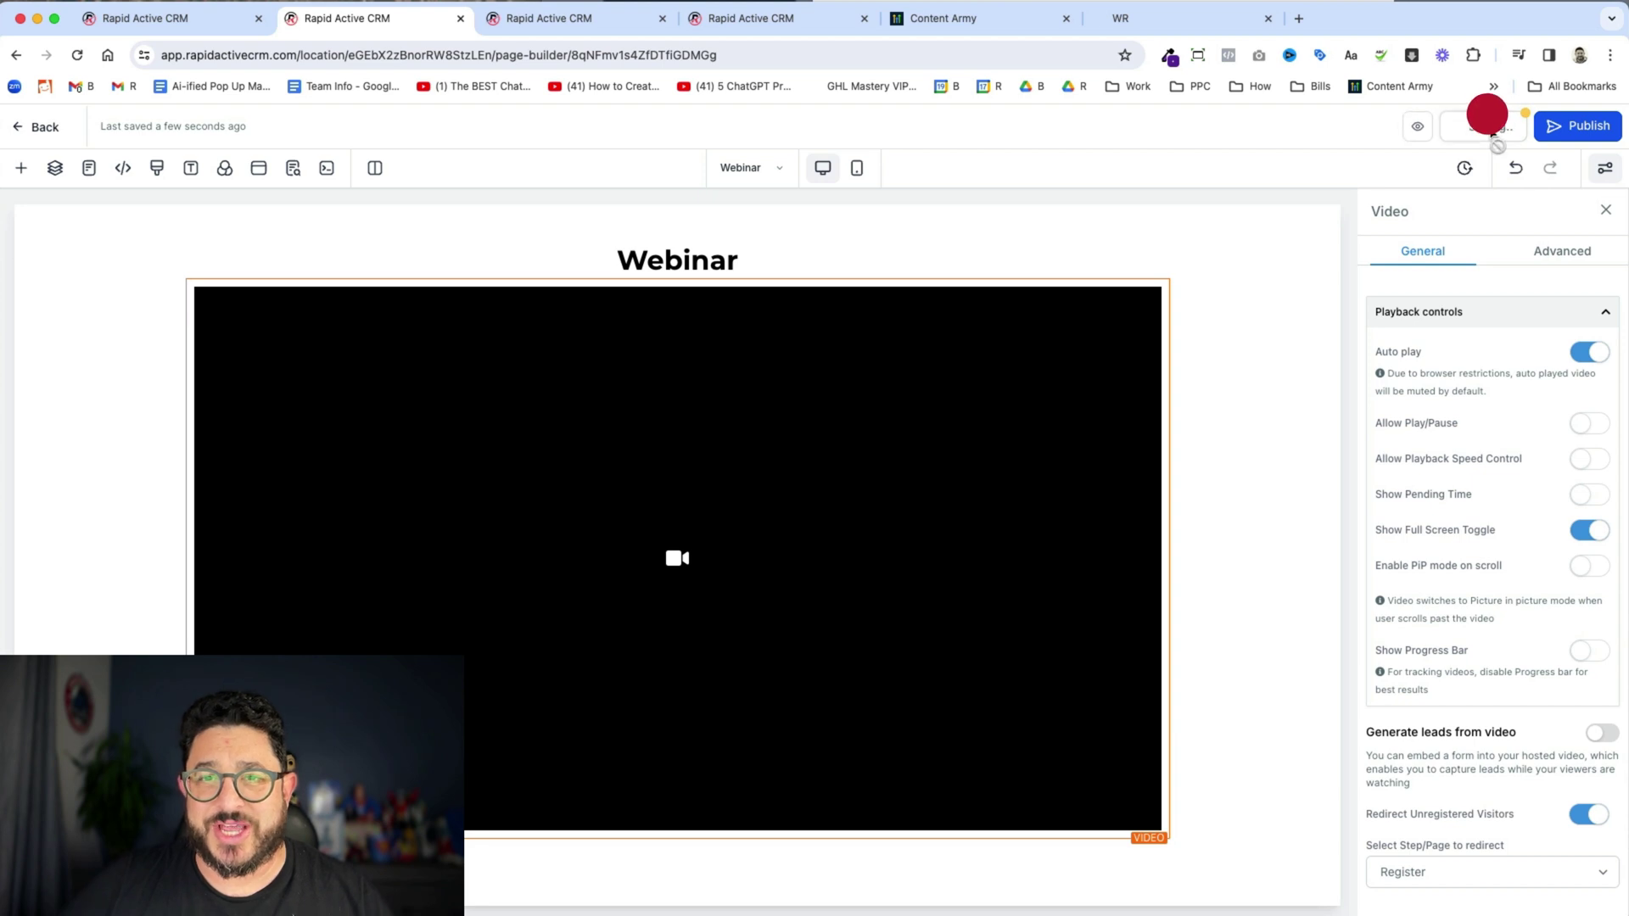
click(1579, 139)
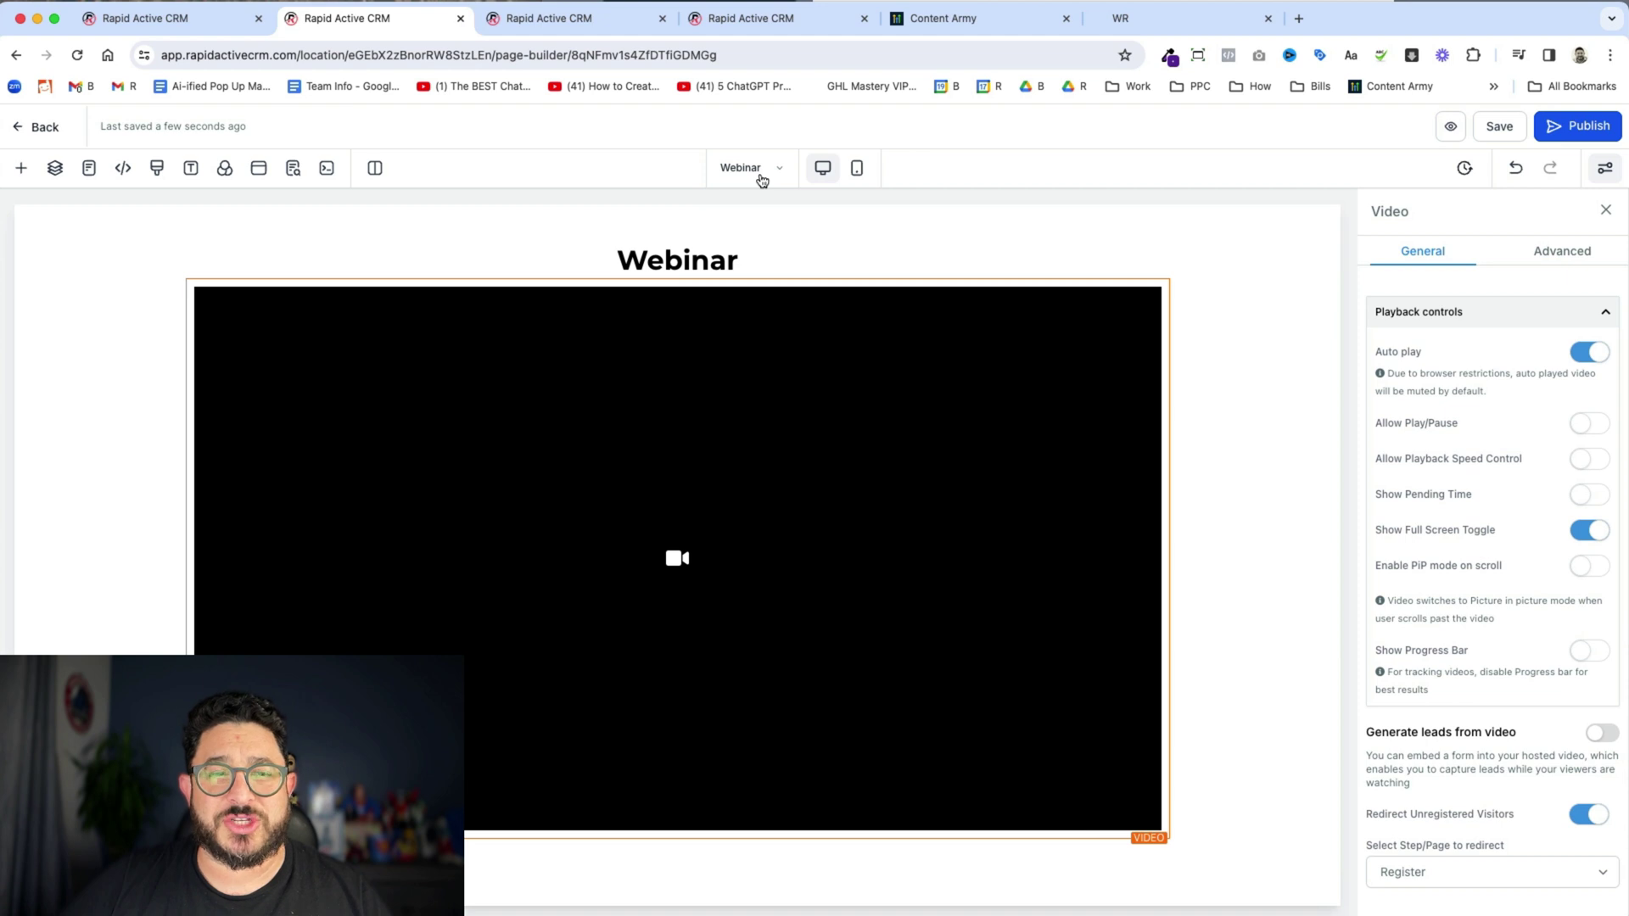
- On the Webinar Registration page, redirect the form to the pasted webinar URL, then save and publish
click(566, 26)
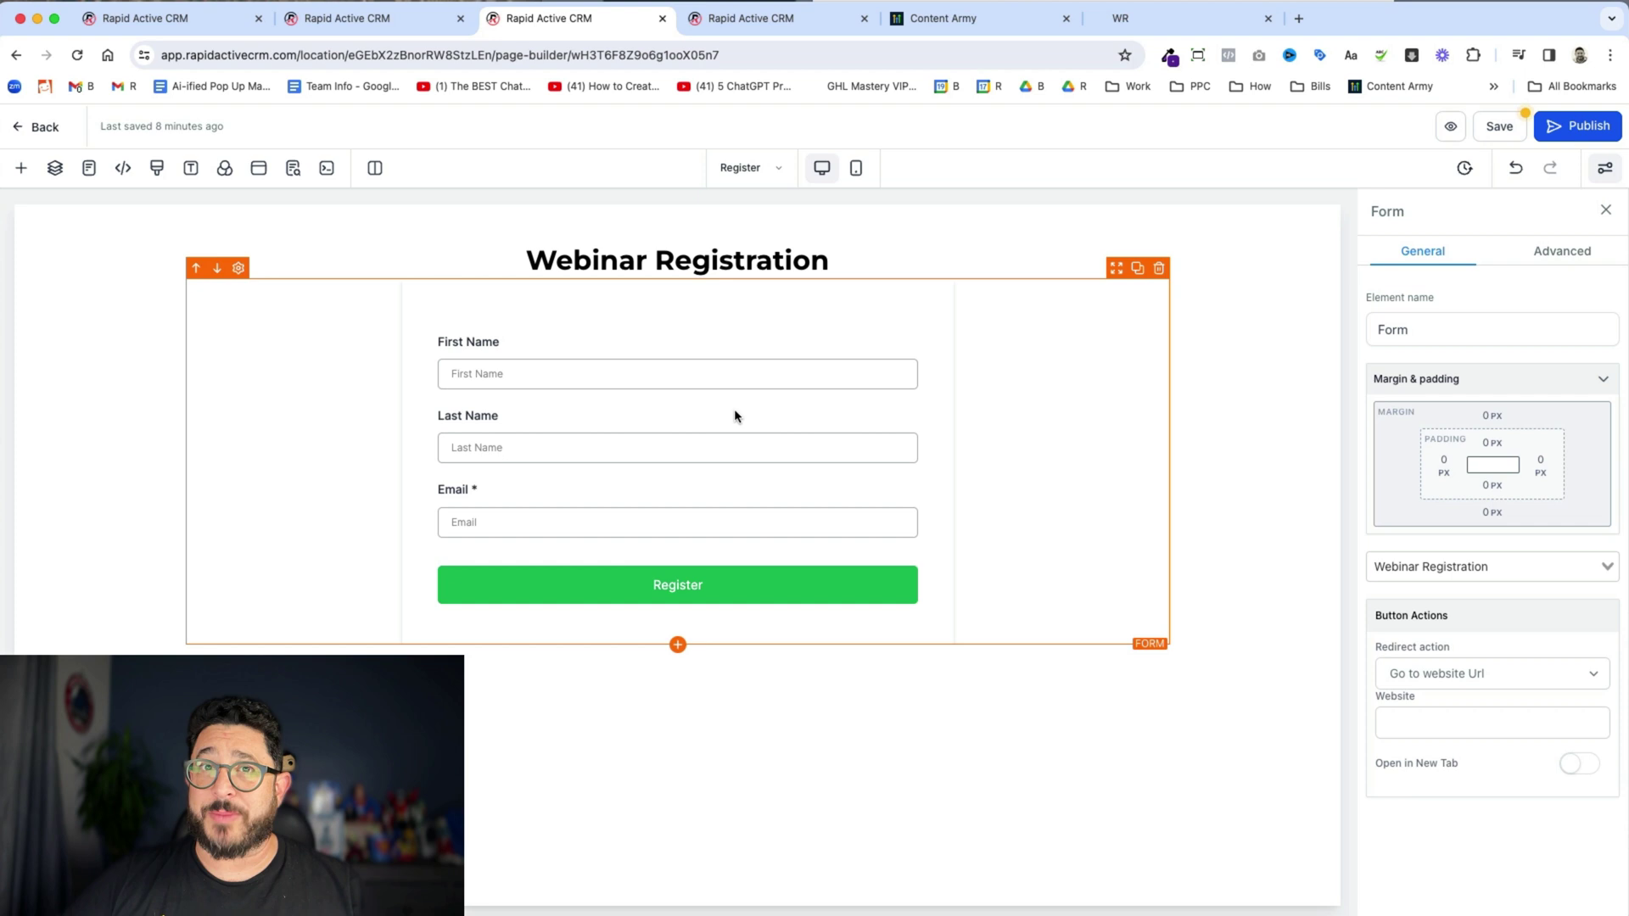
click(1493, 686)
click(1275, 706)
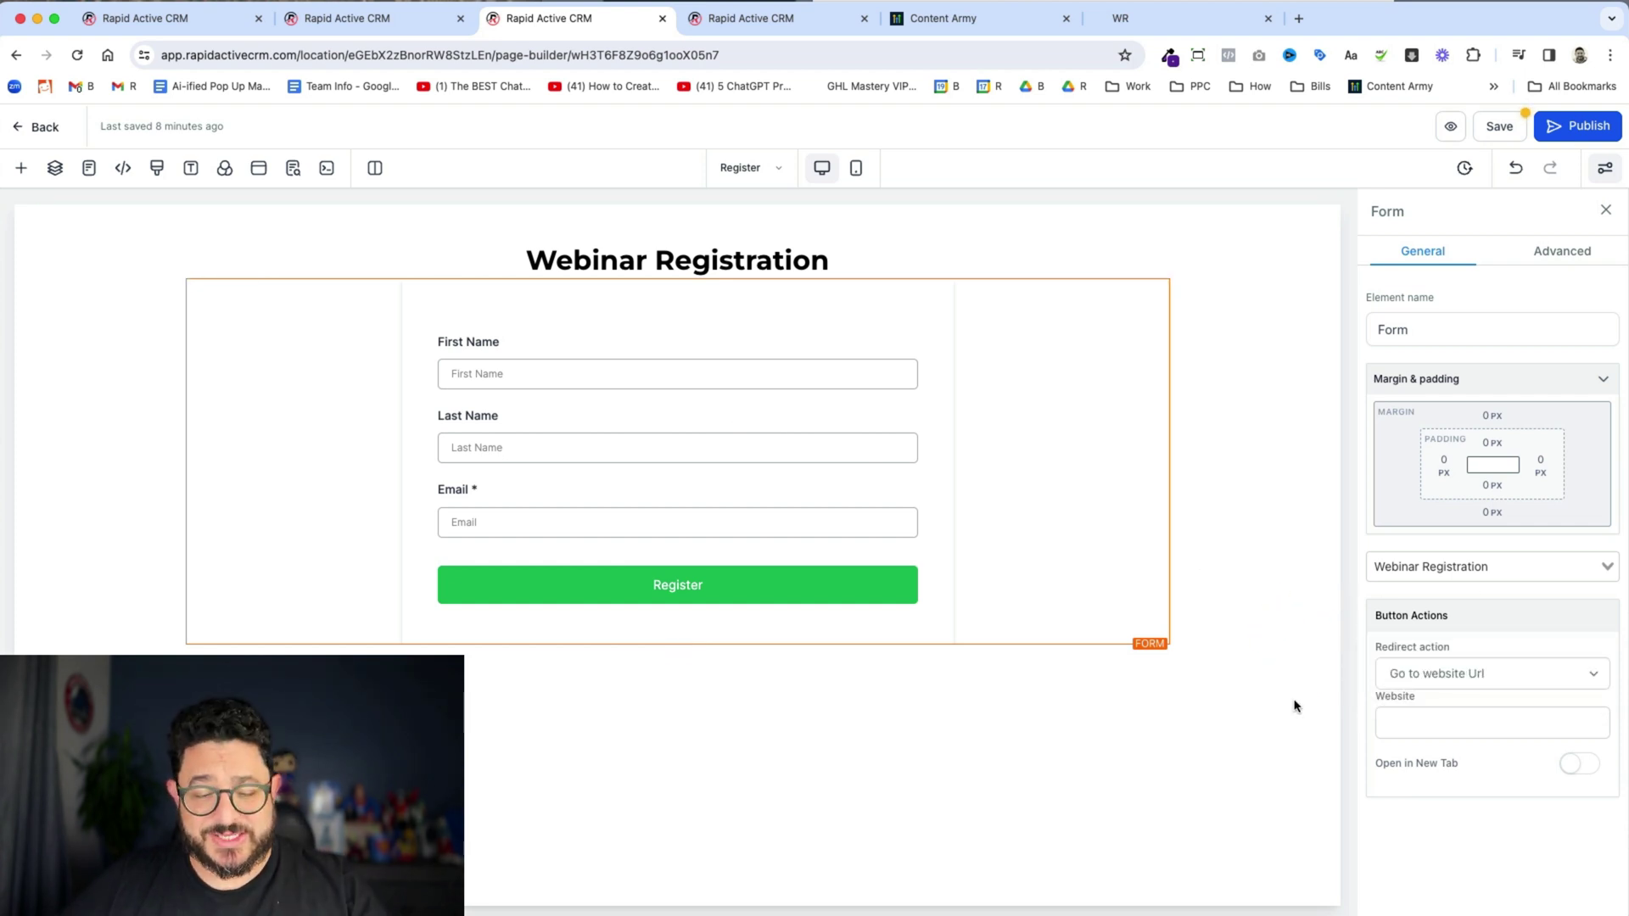
click(1439, 724)
key(super+v)
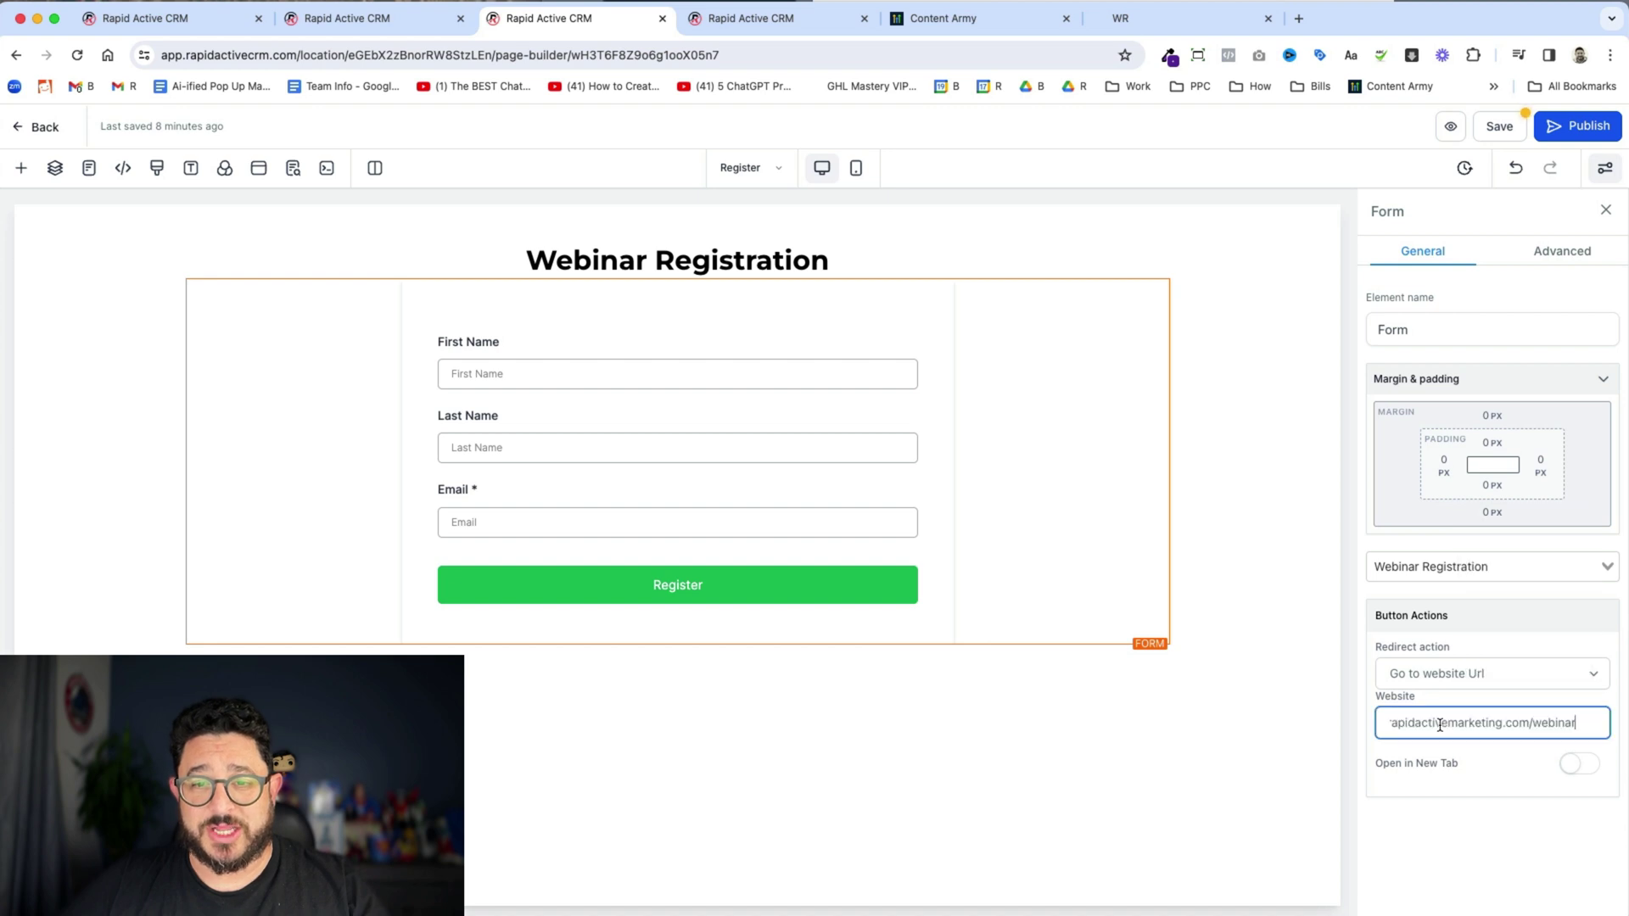
click(1495, 127)
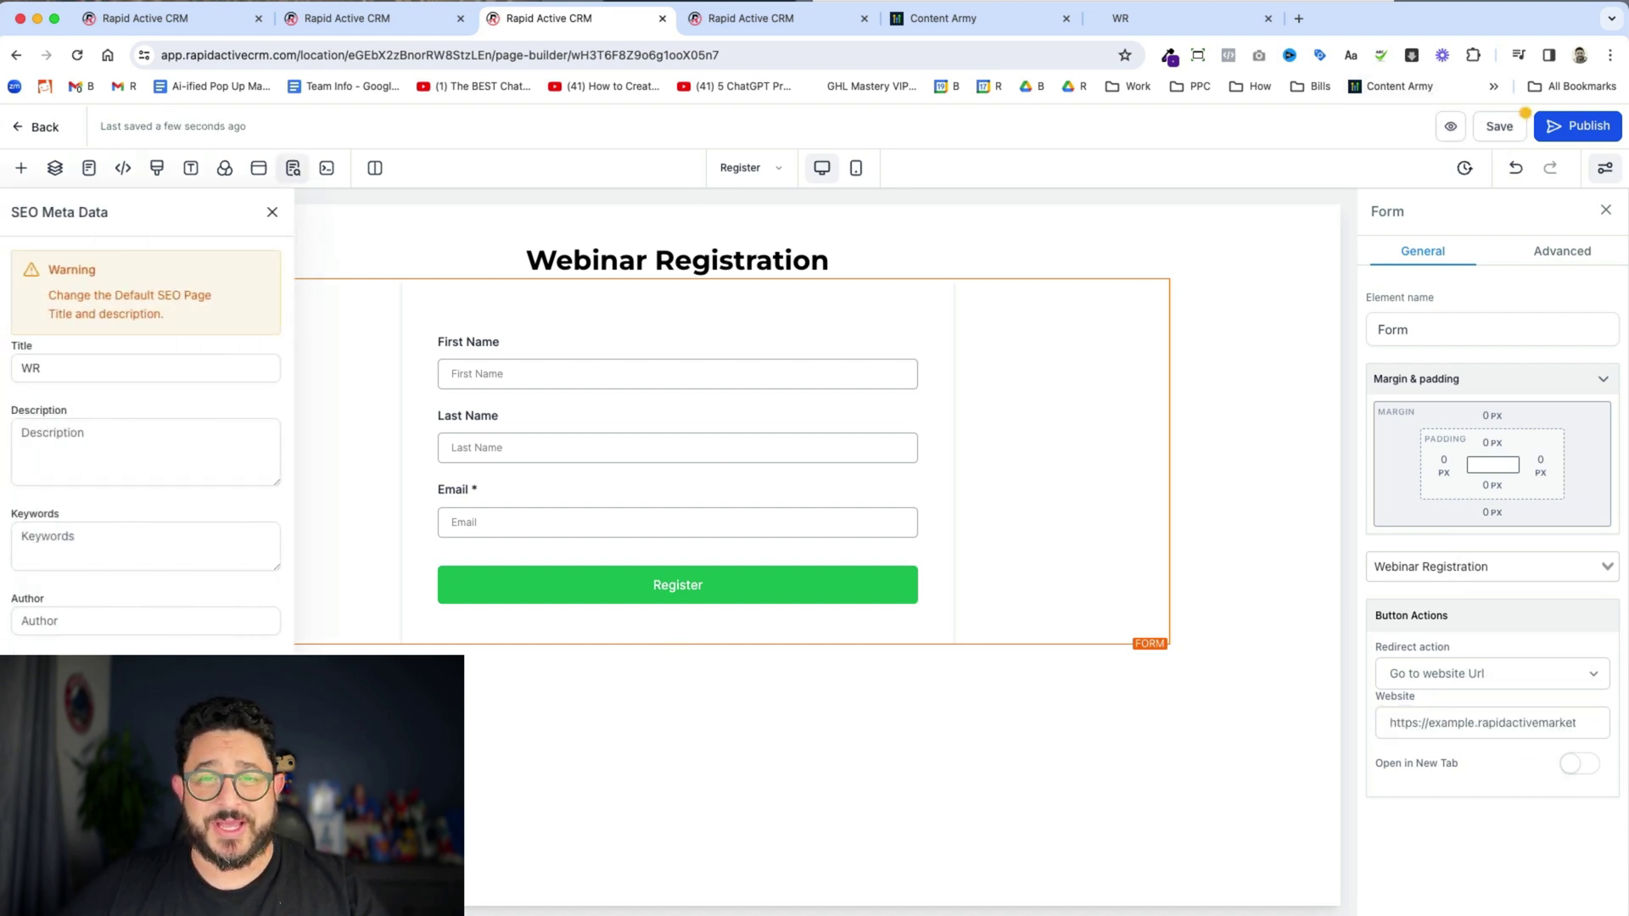
click(1556, 131)
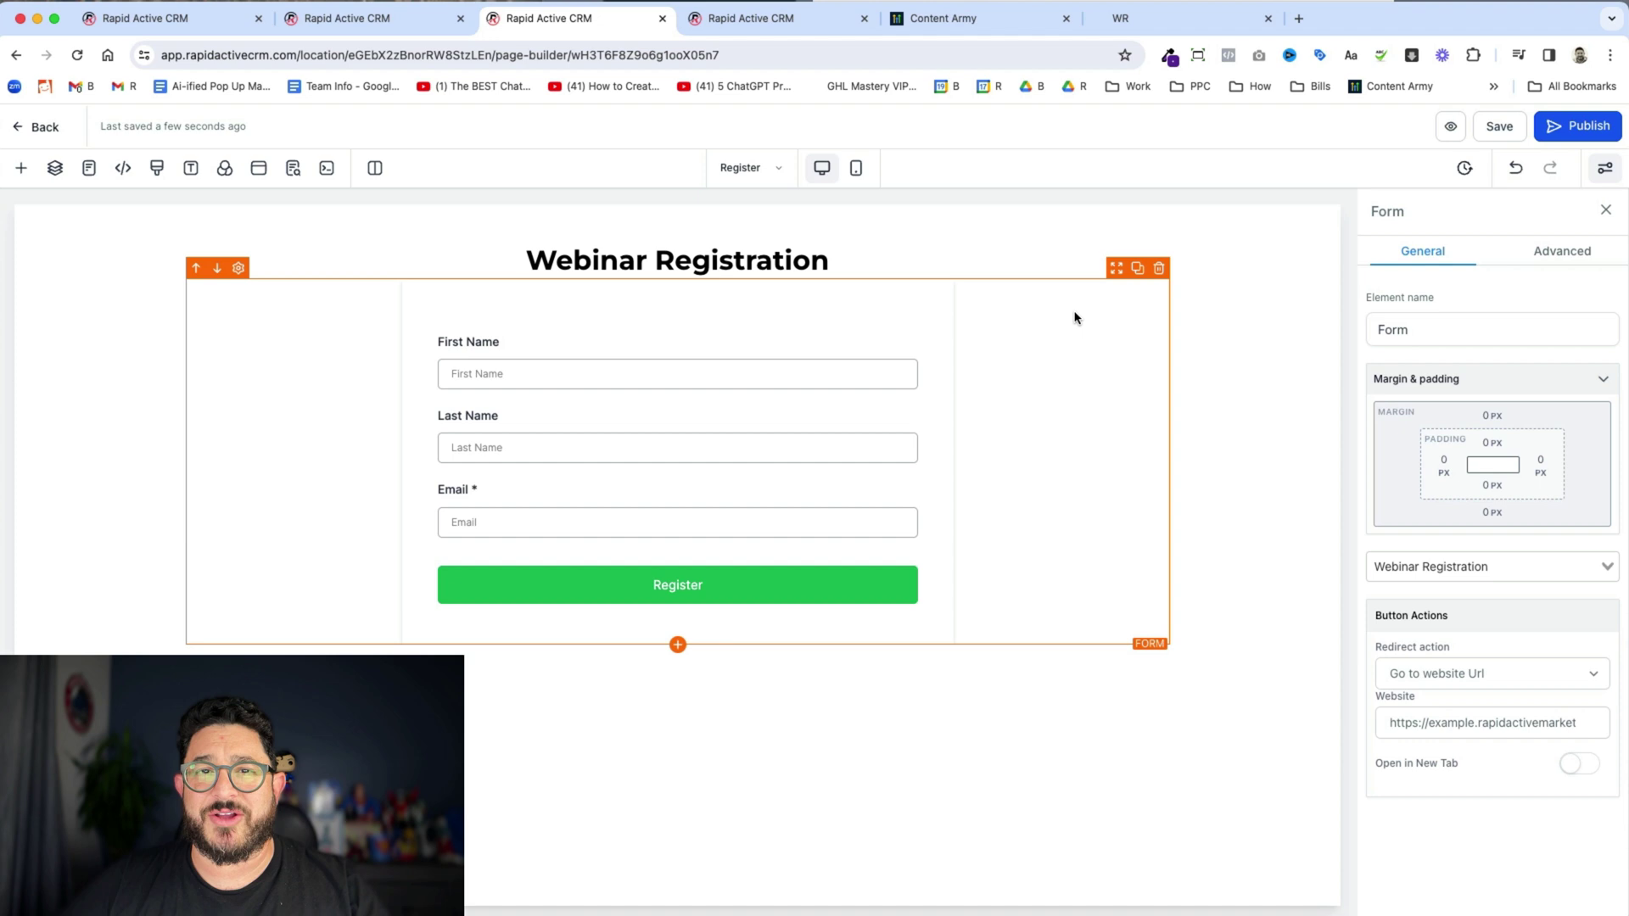
- Open the webinar page URL as a visitor in a new incognito window
click(1268, 18)
click(373, 18)
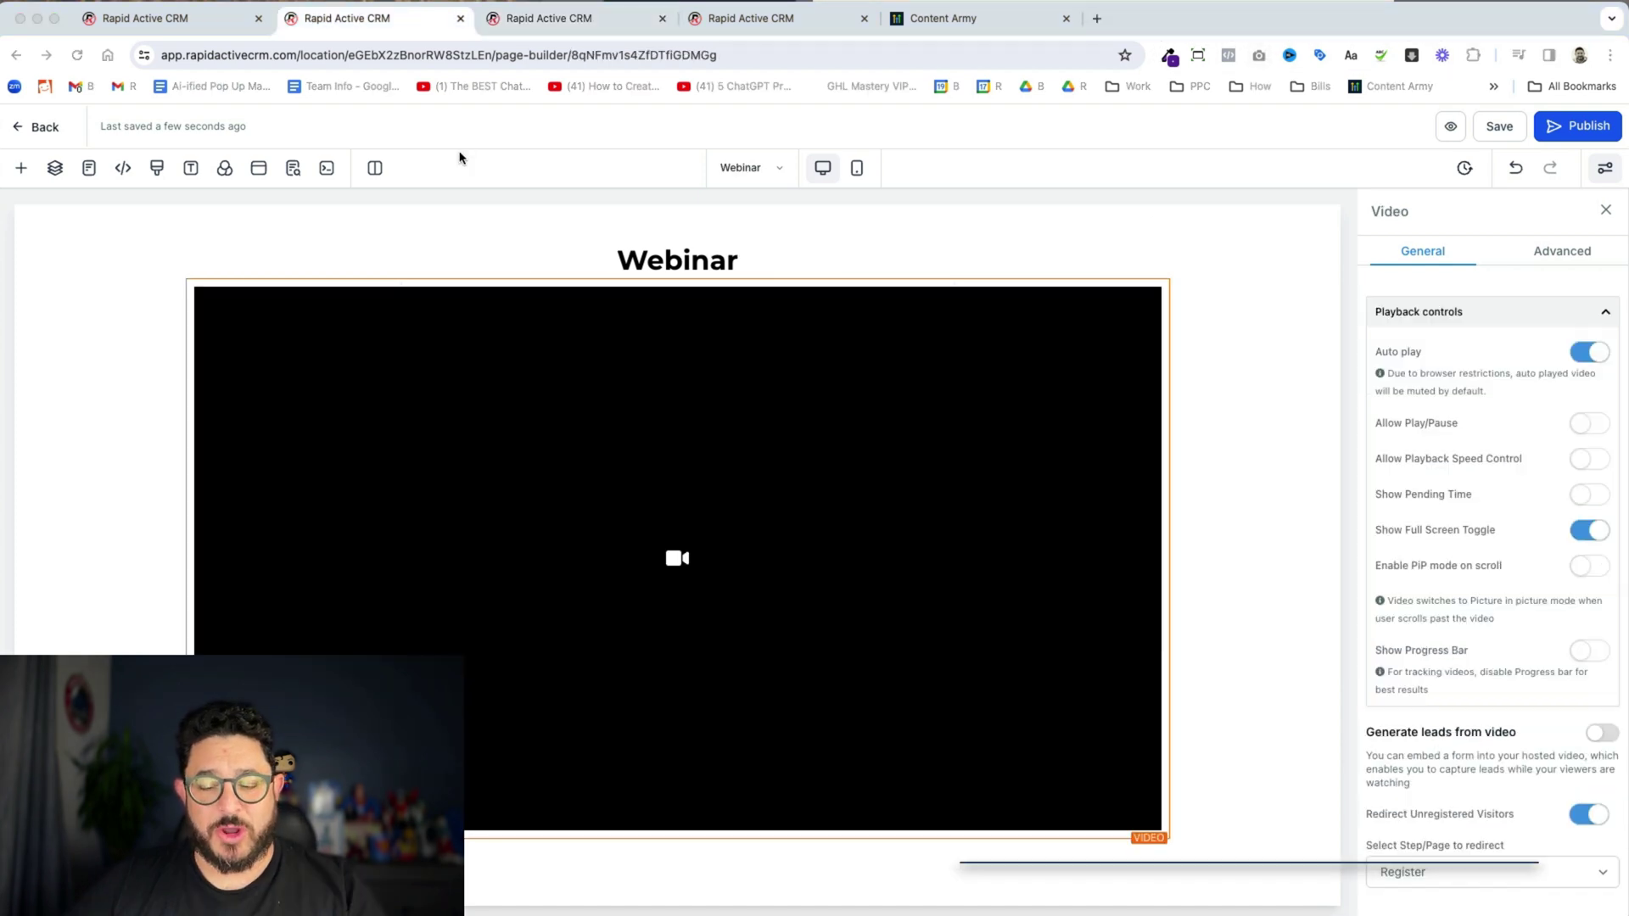
key(super+shift+n)
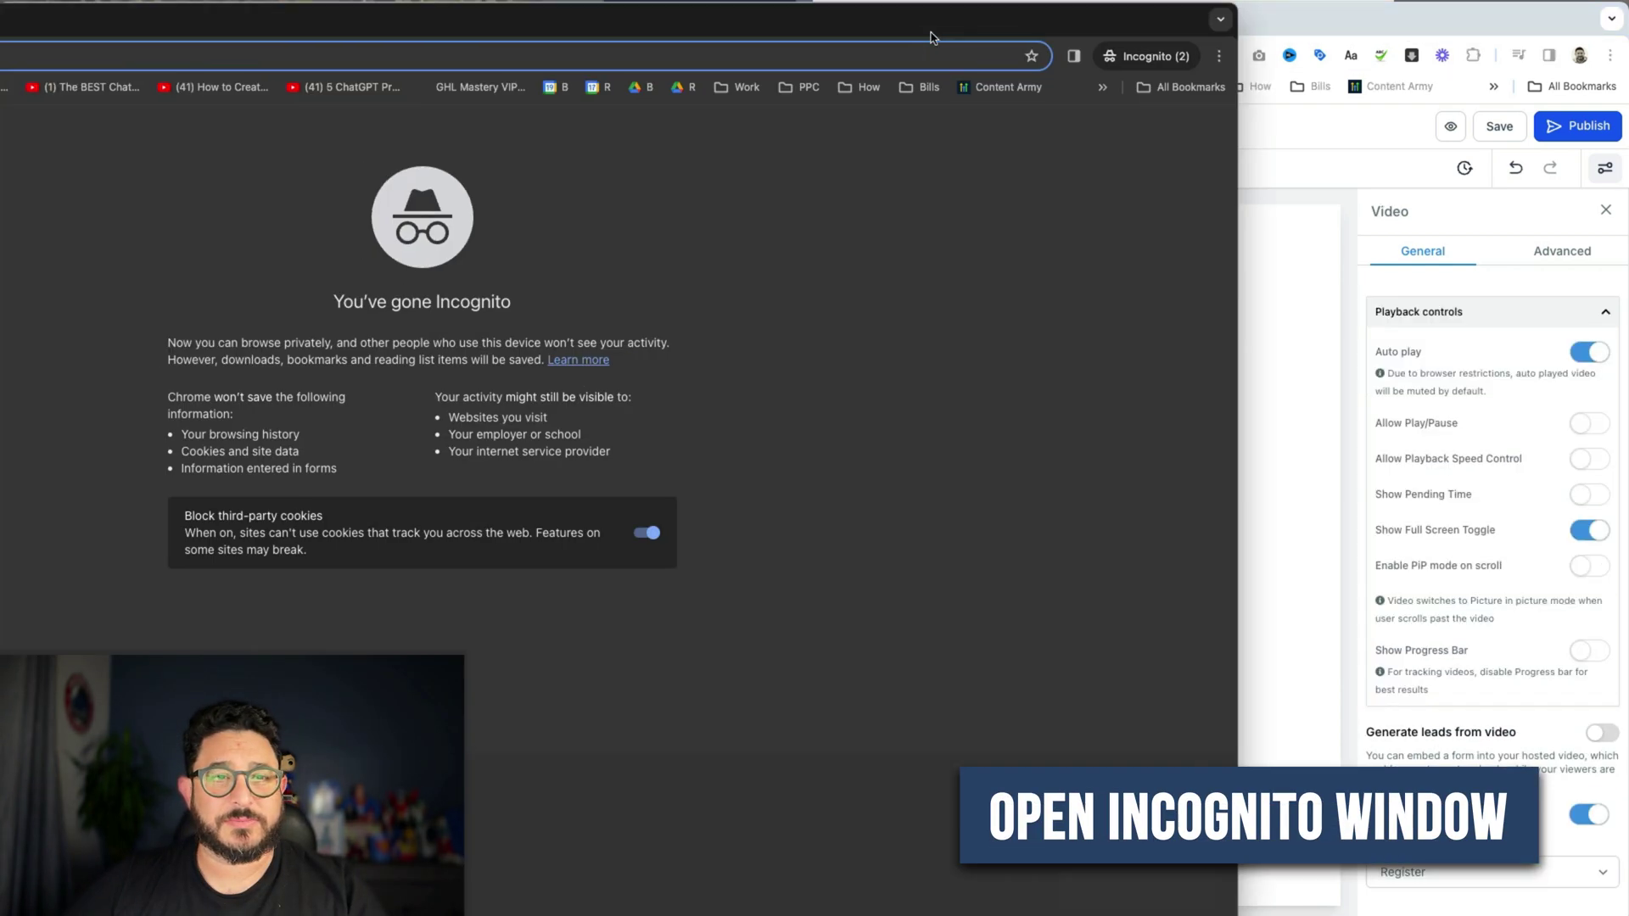
text(https://example.rapidactivemarketing.com/webinar)
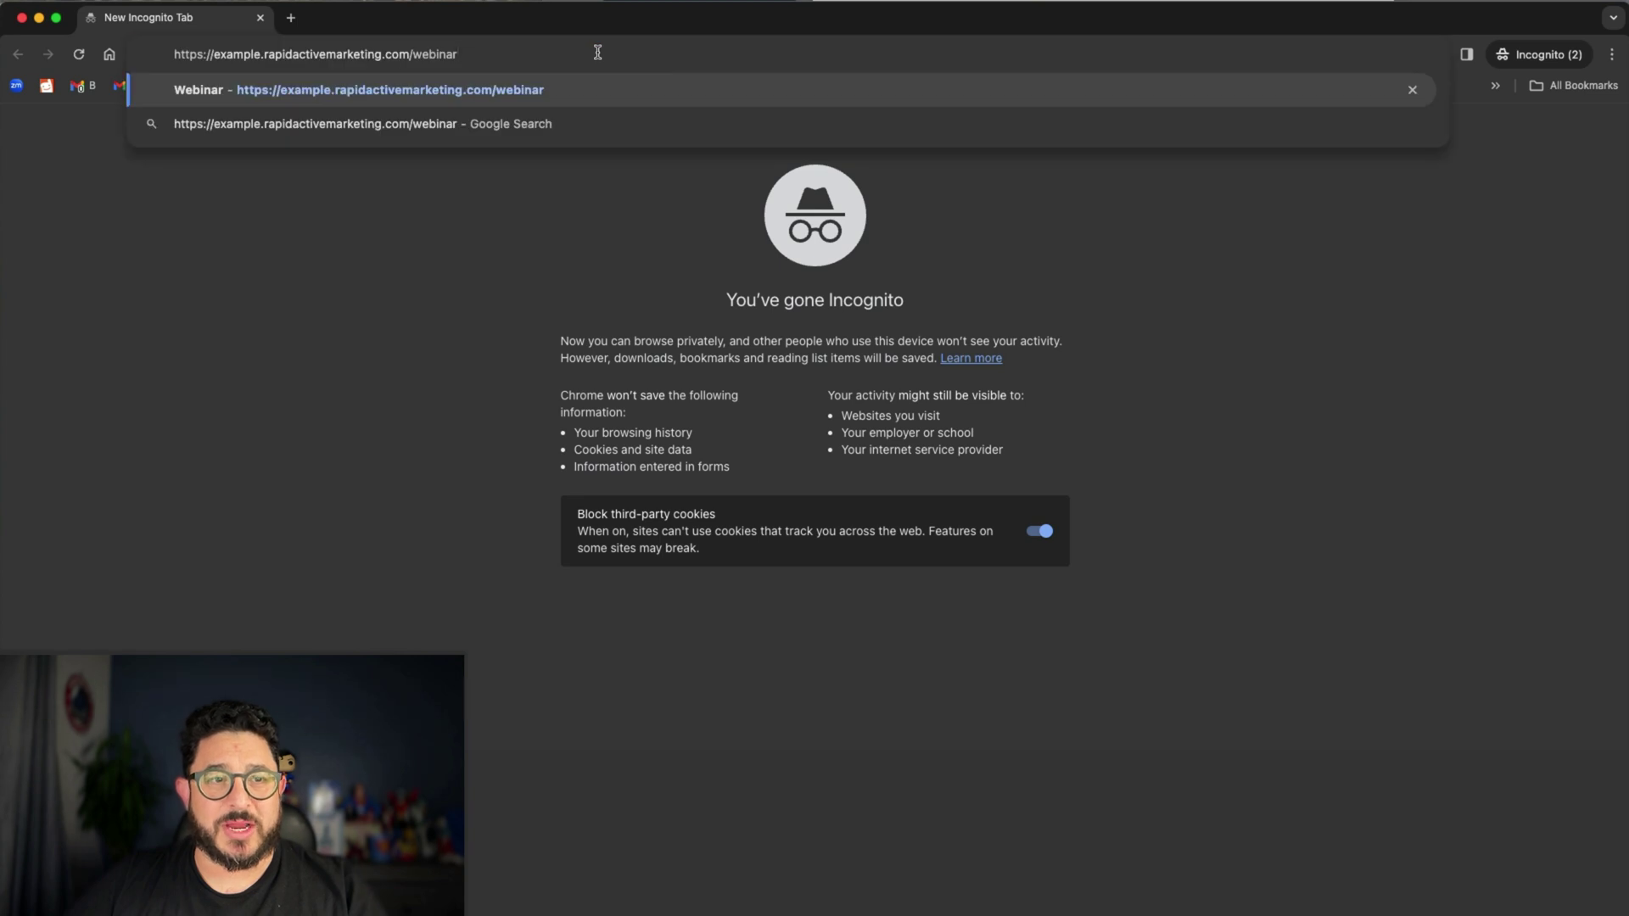
key(Return)
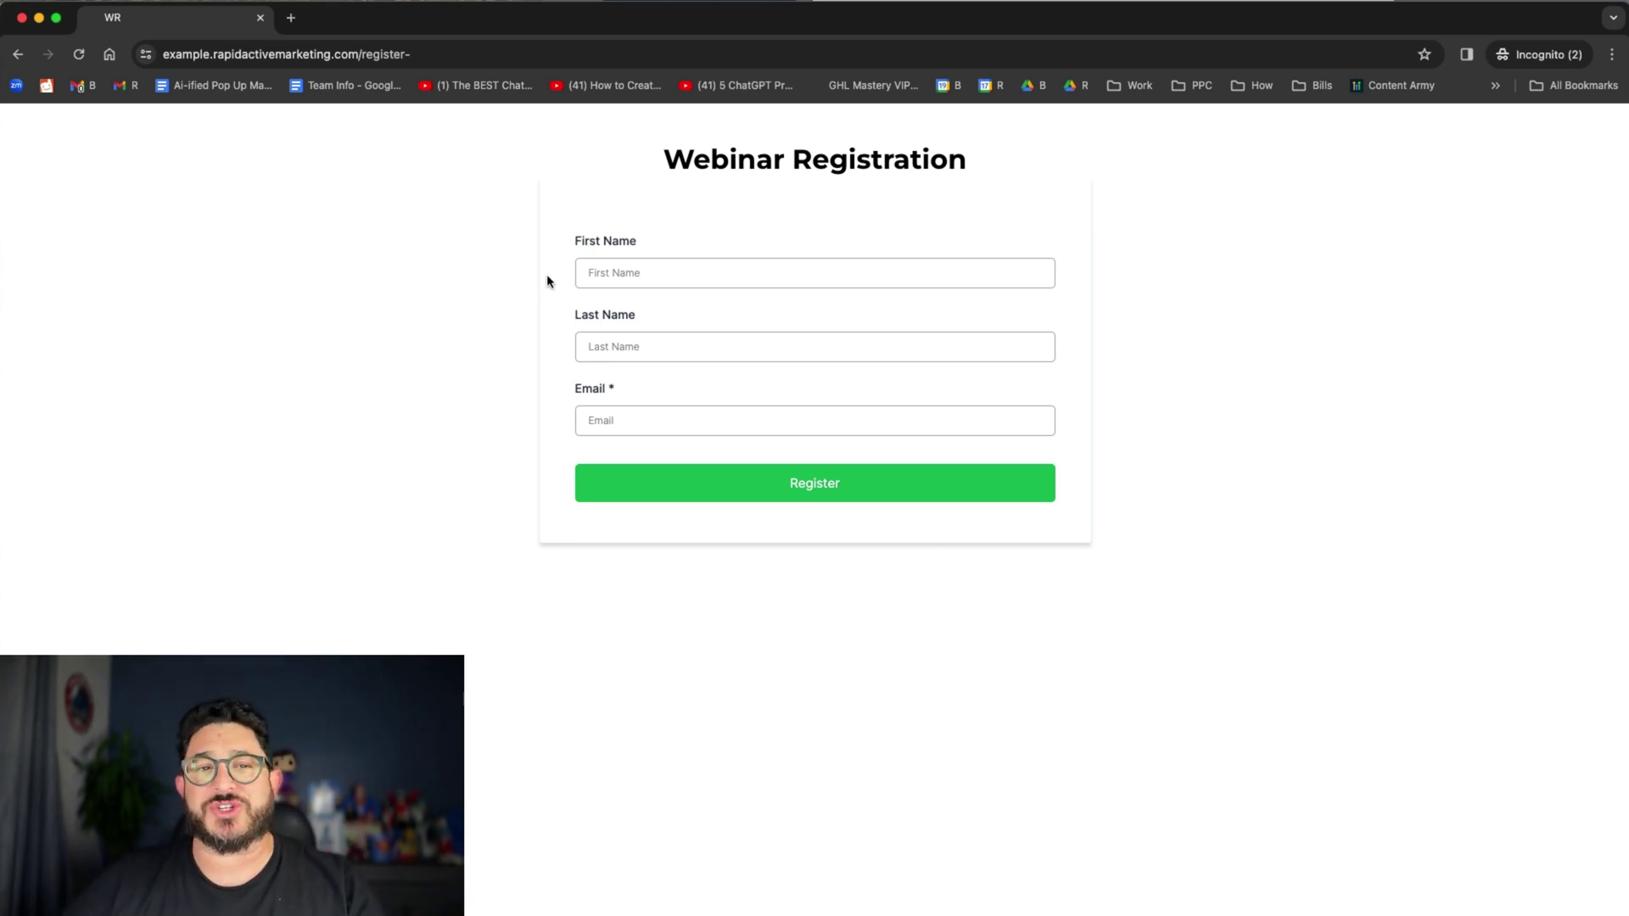
- Register a test visitor with a first name, last name and autofilled email
click(597, 272)
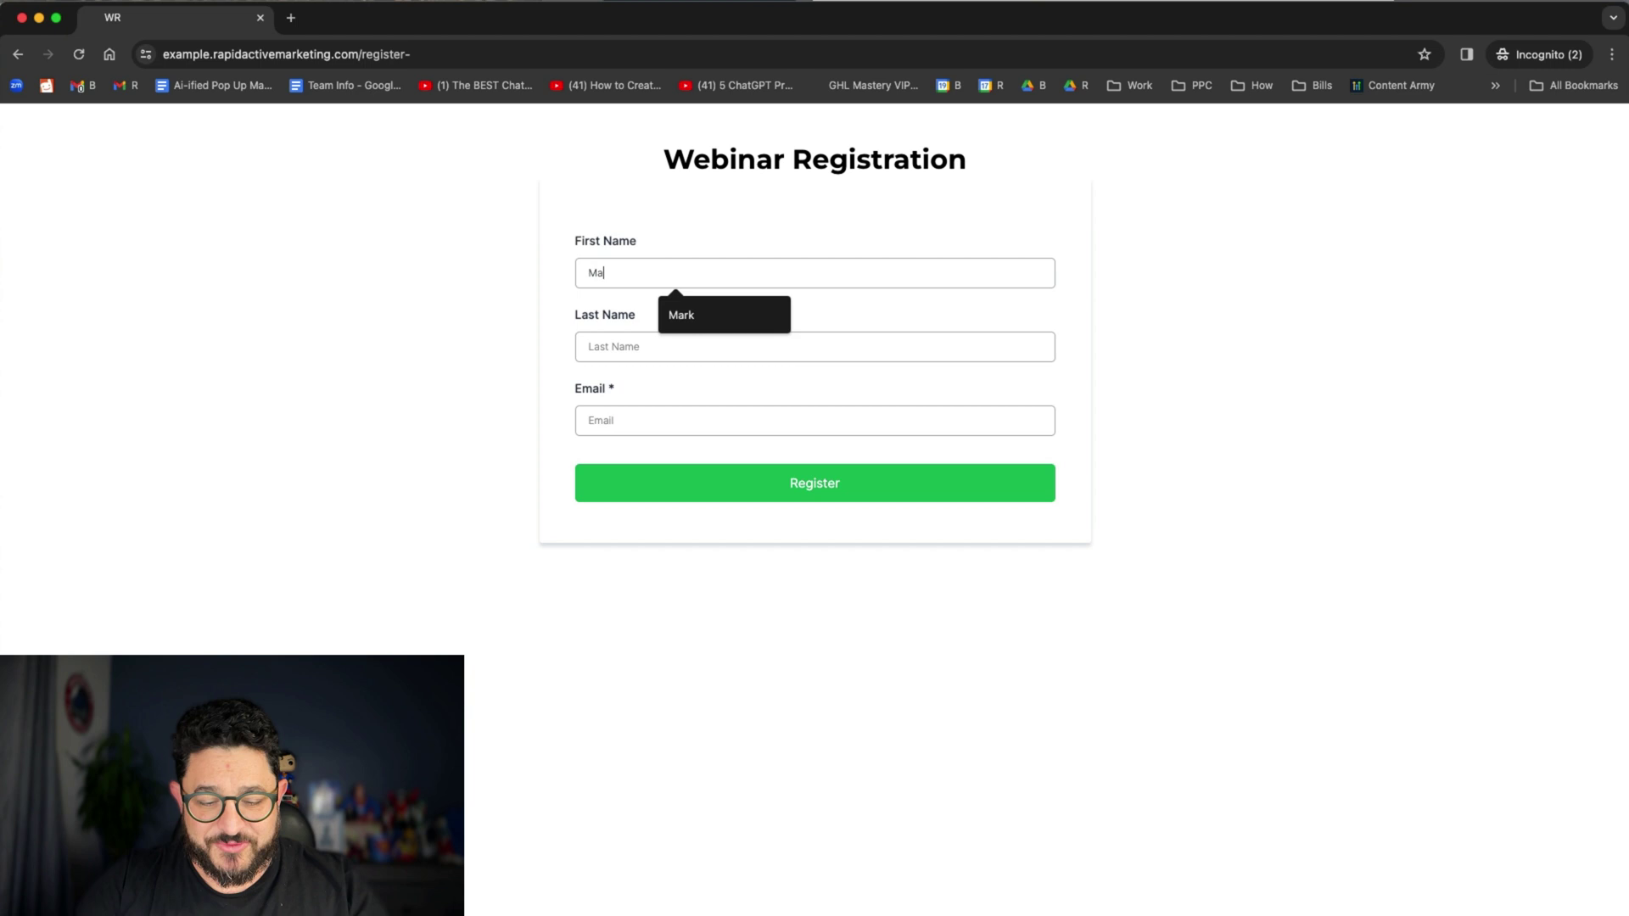
key(Tab)
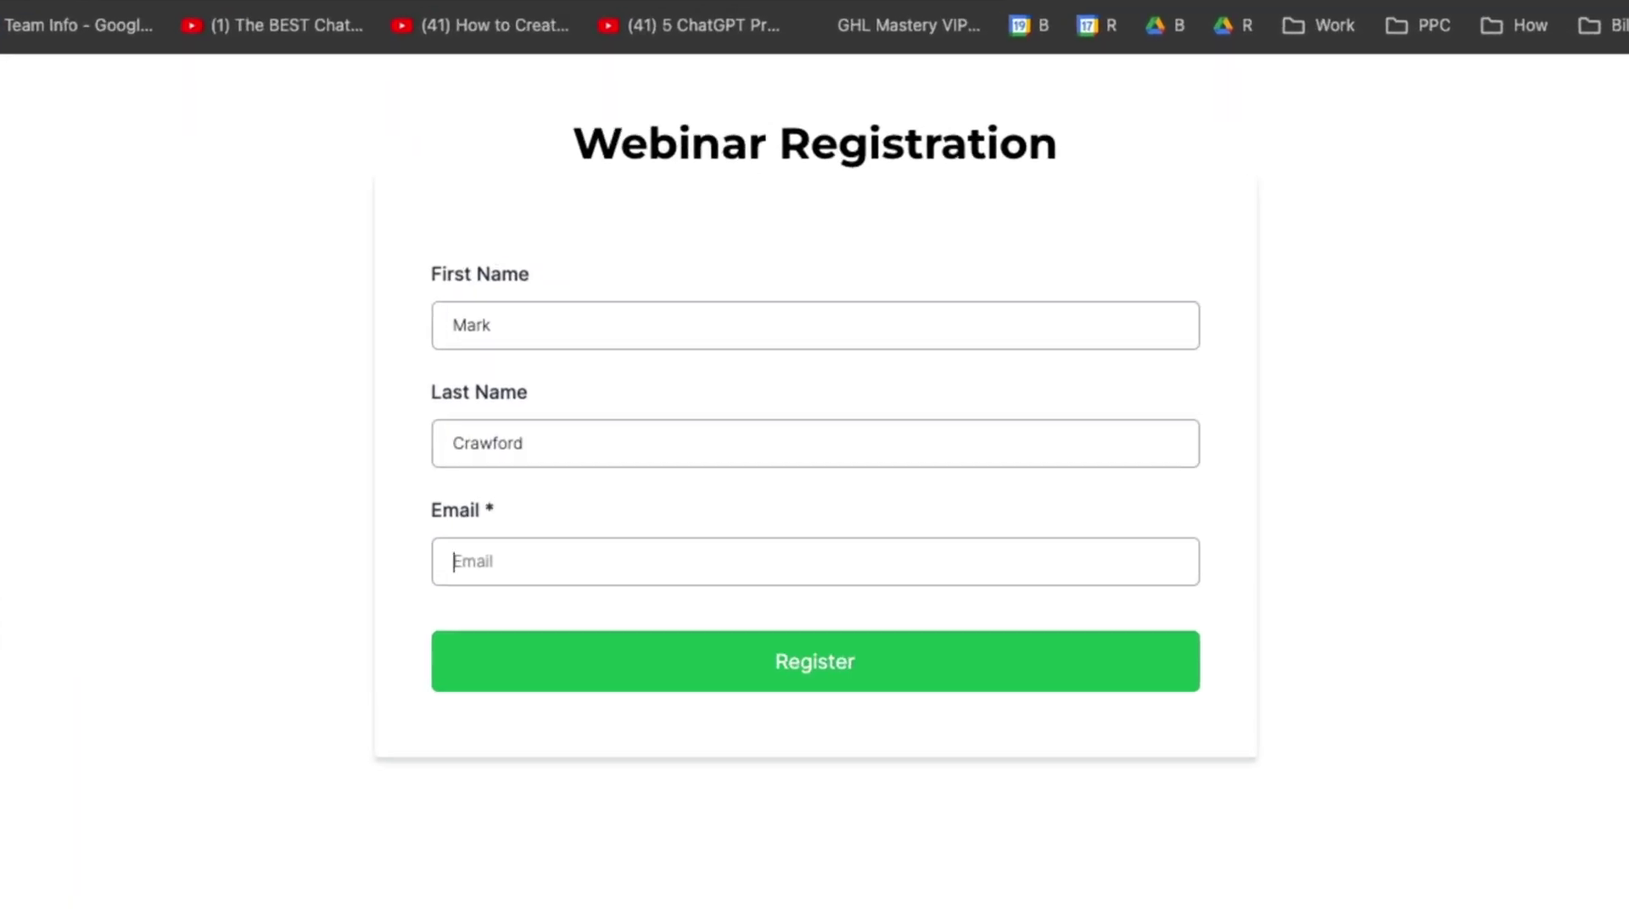
text(and)
click(678, 630)
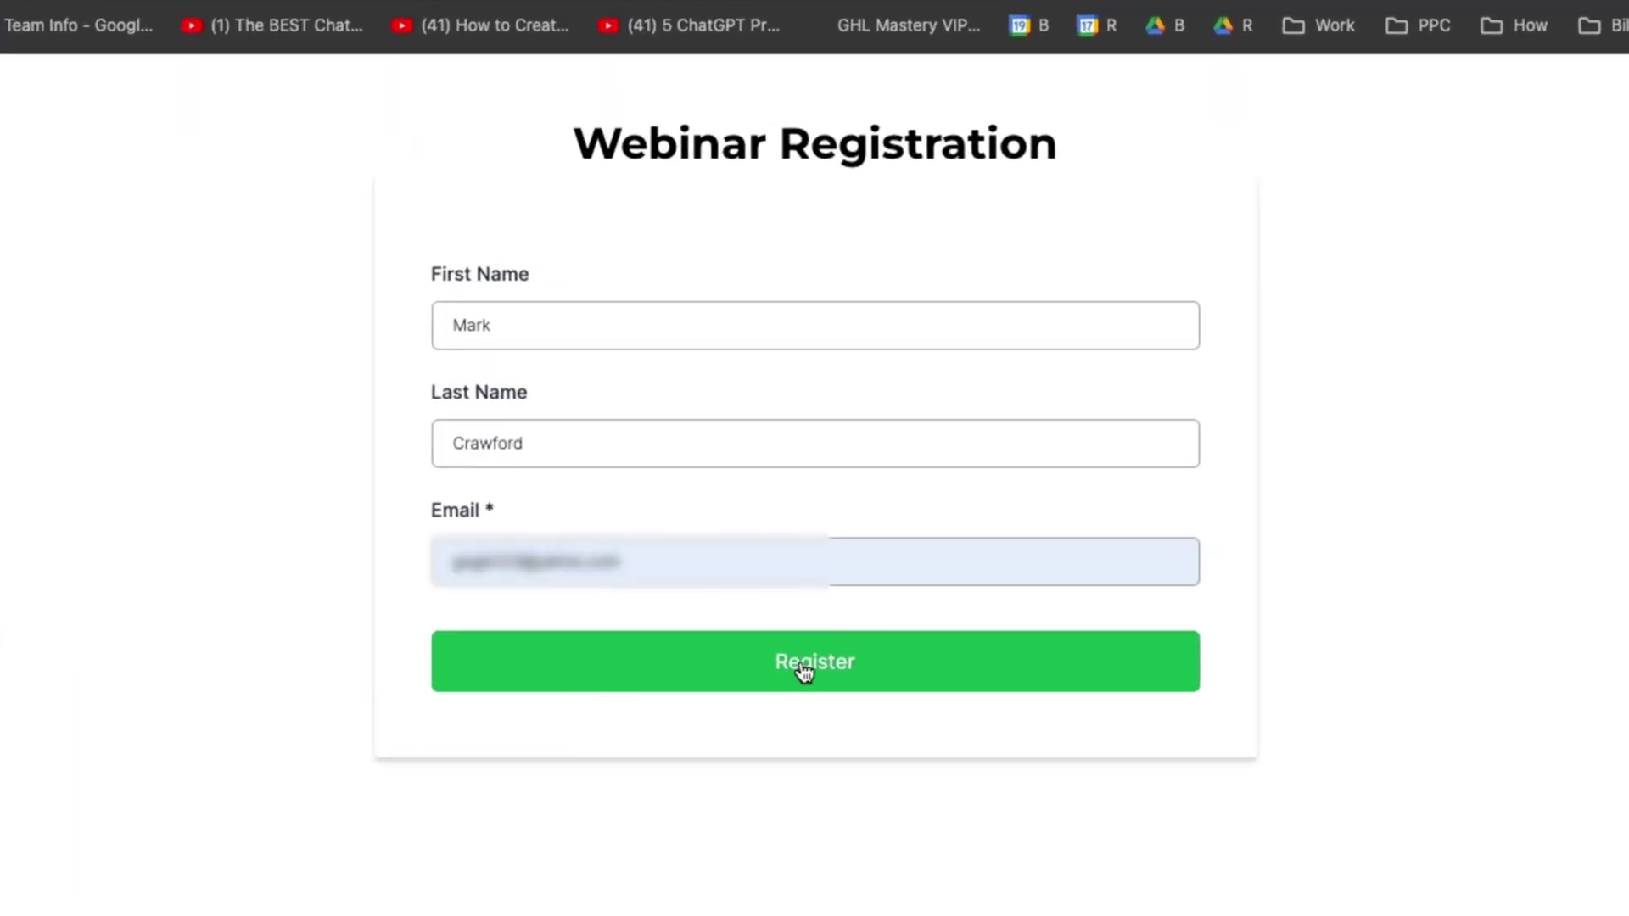
click(800, 665)
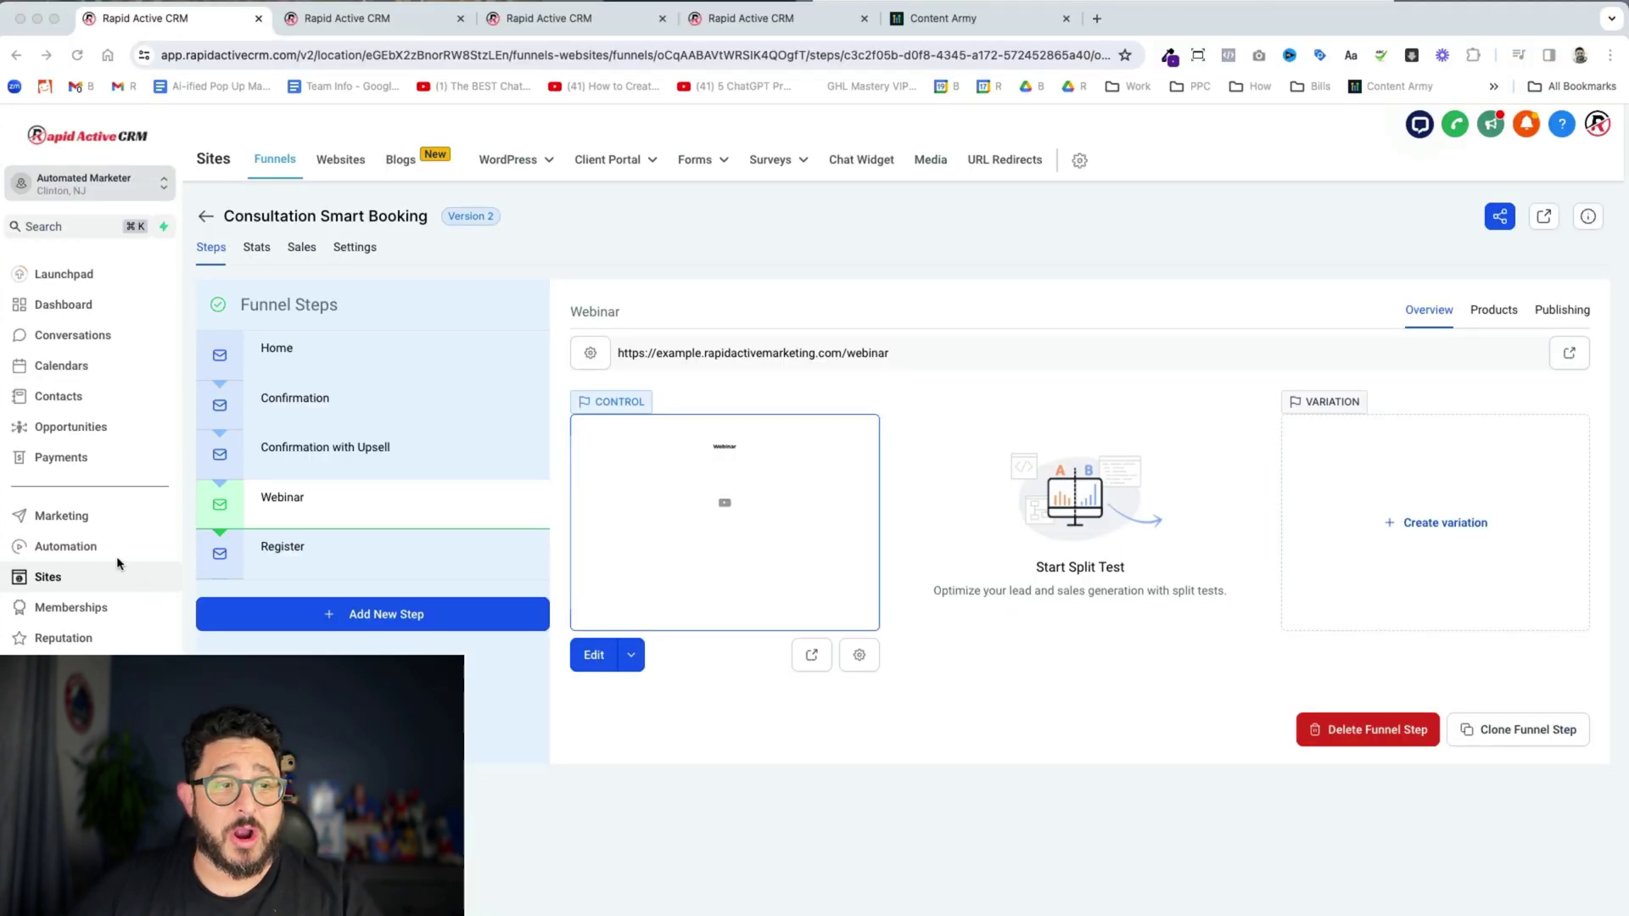
- From Automation, start a workflow from scratch, name it 'Video Tagging Worflow' and save it
click(119, 548)
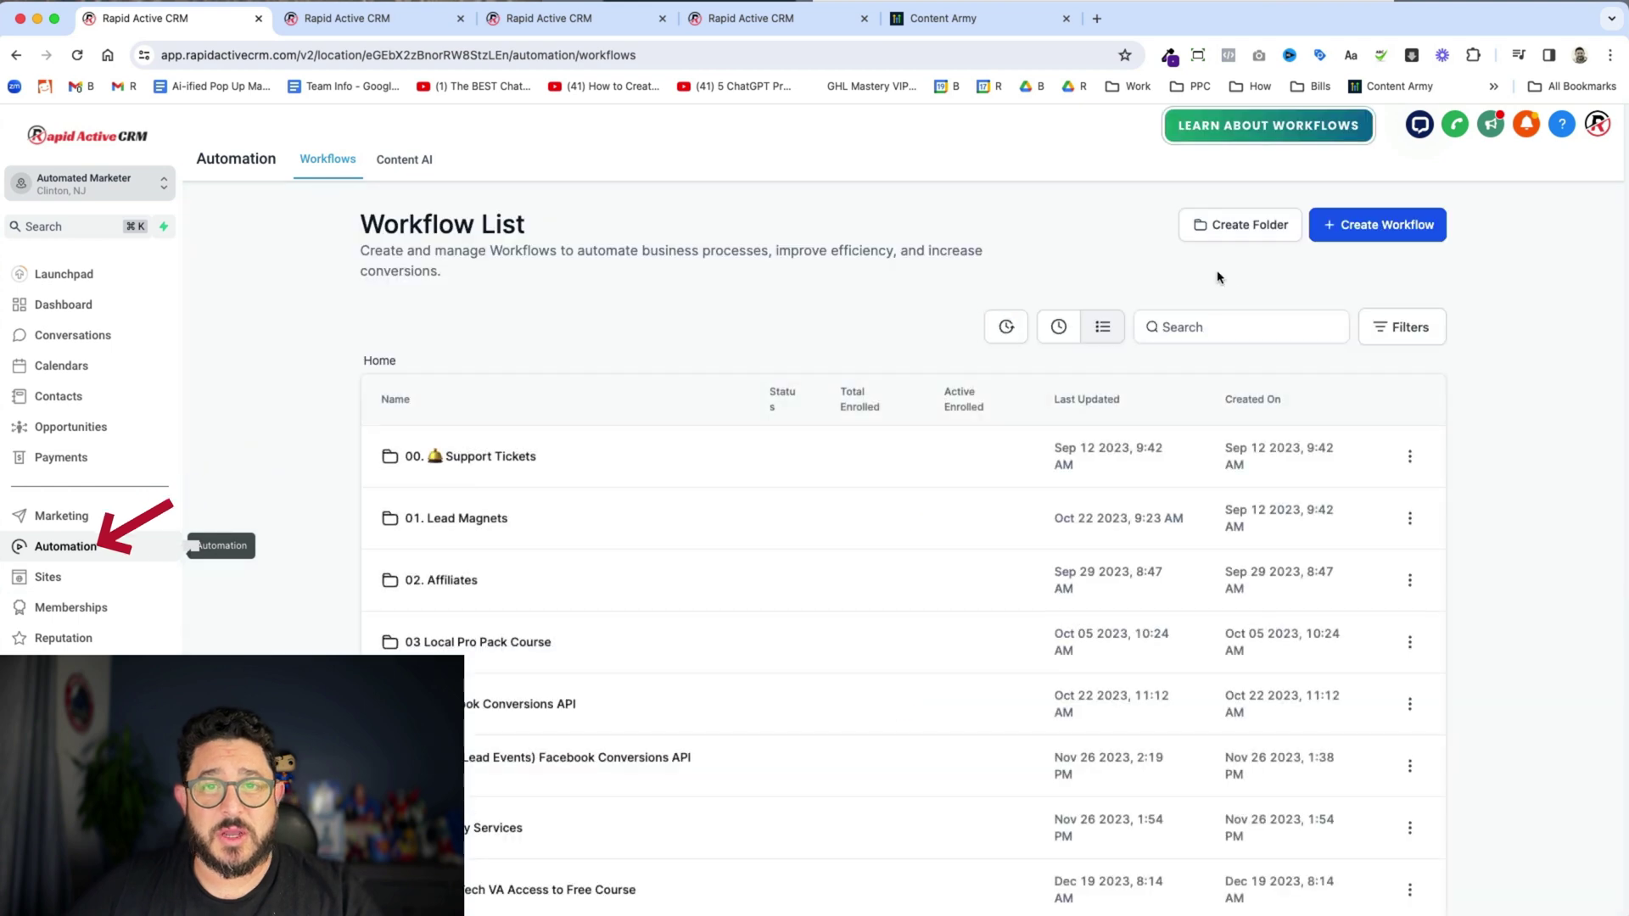
click(1329, 236)
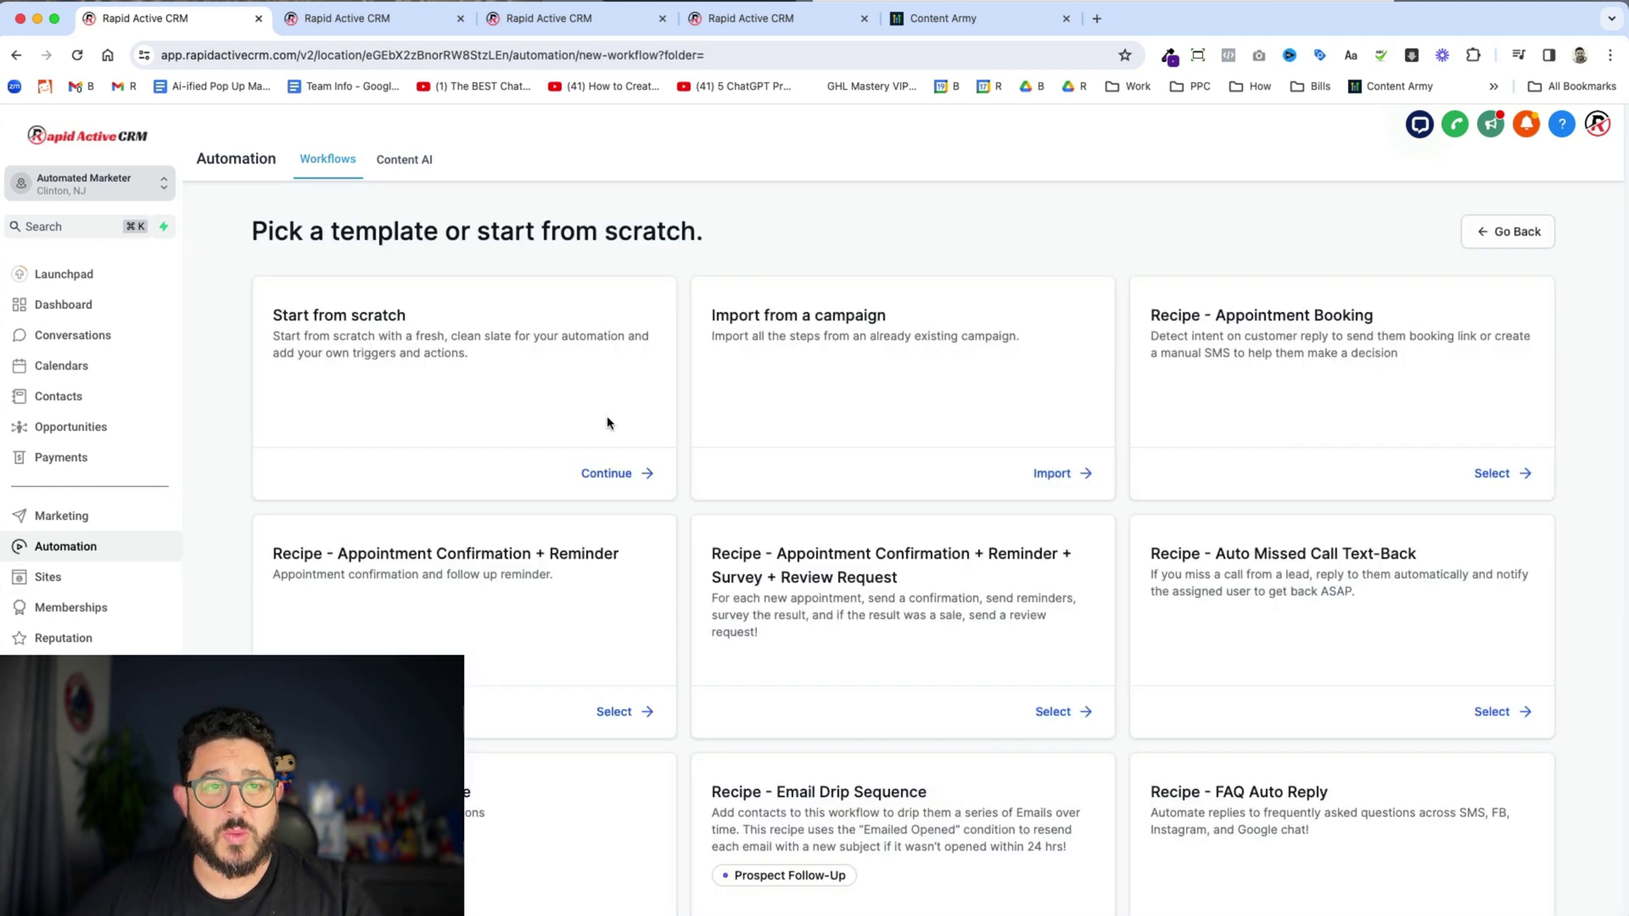
click(608, 474)
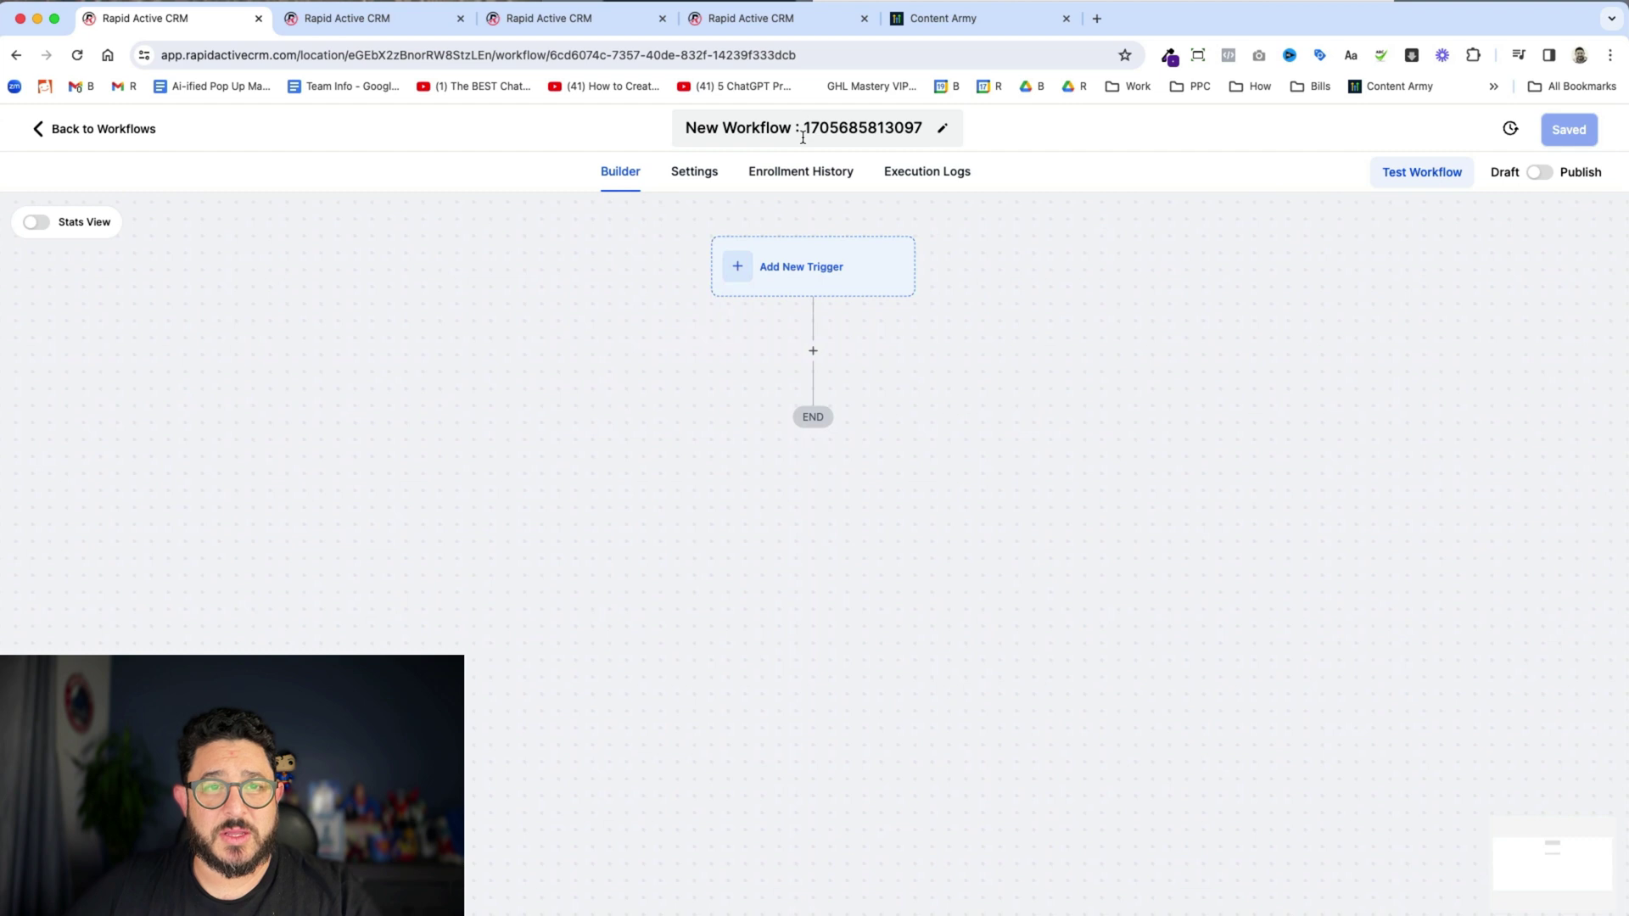
click(802, 137)
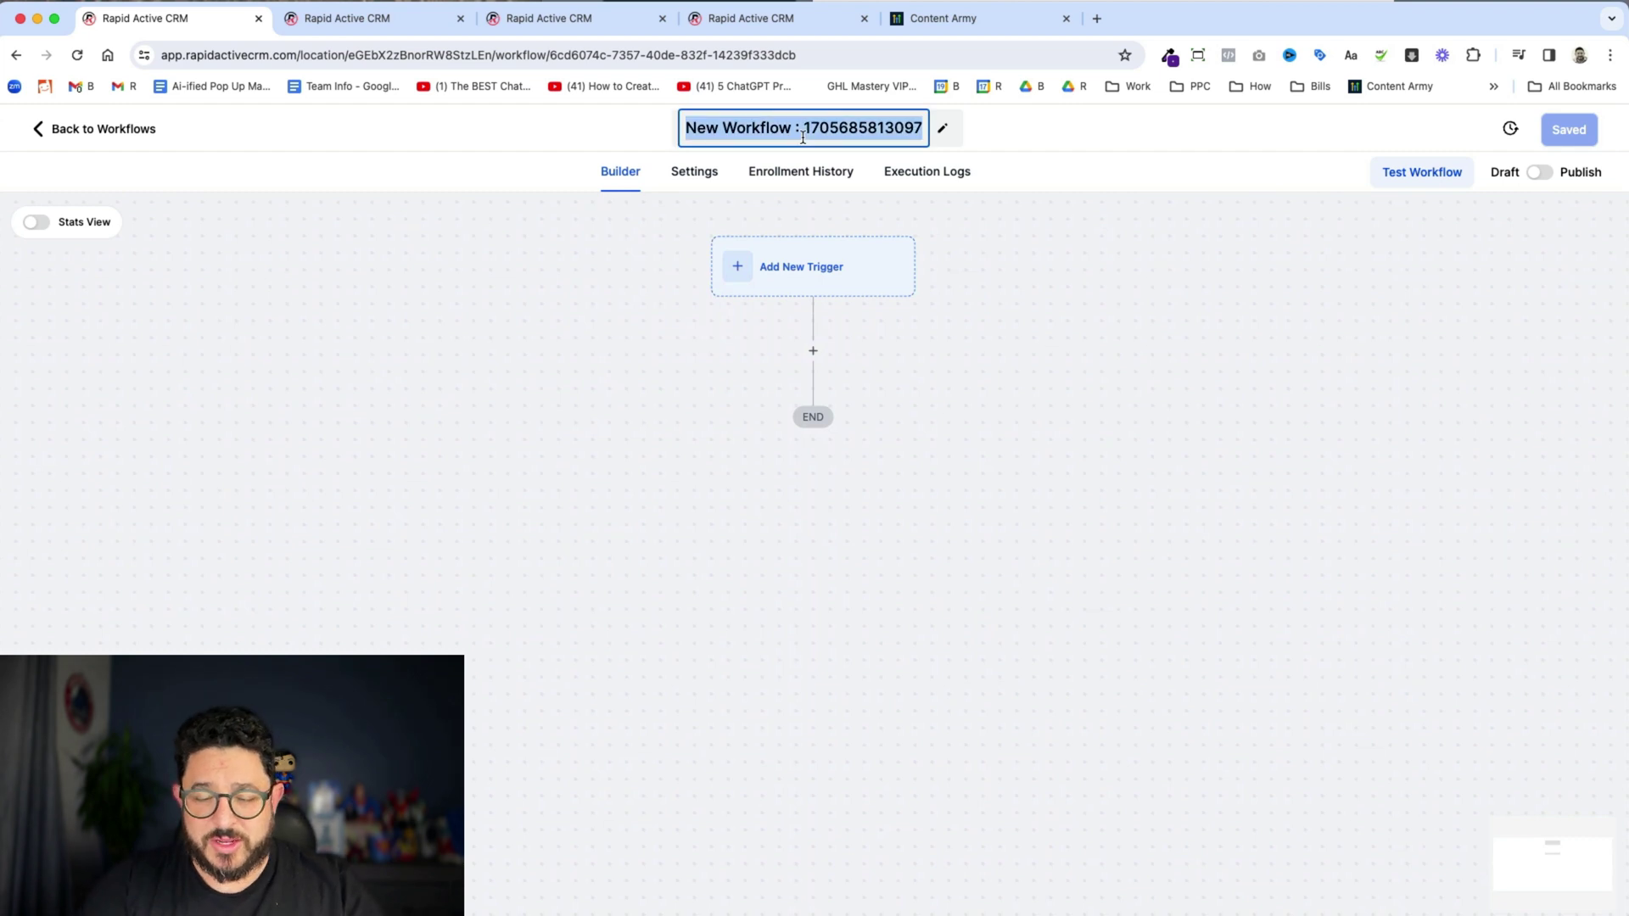
text(Video Tagging )
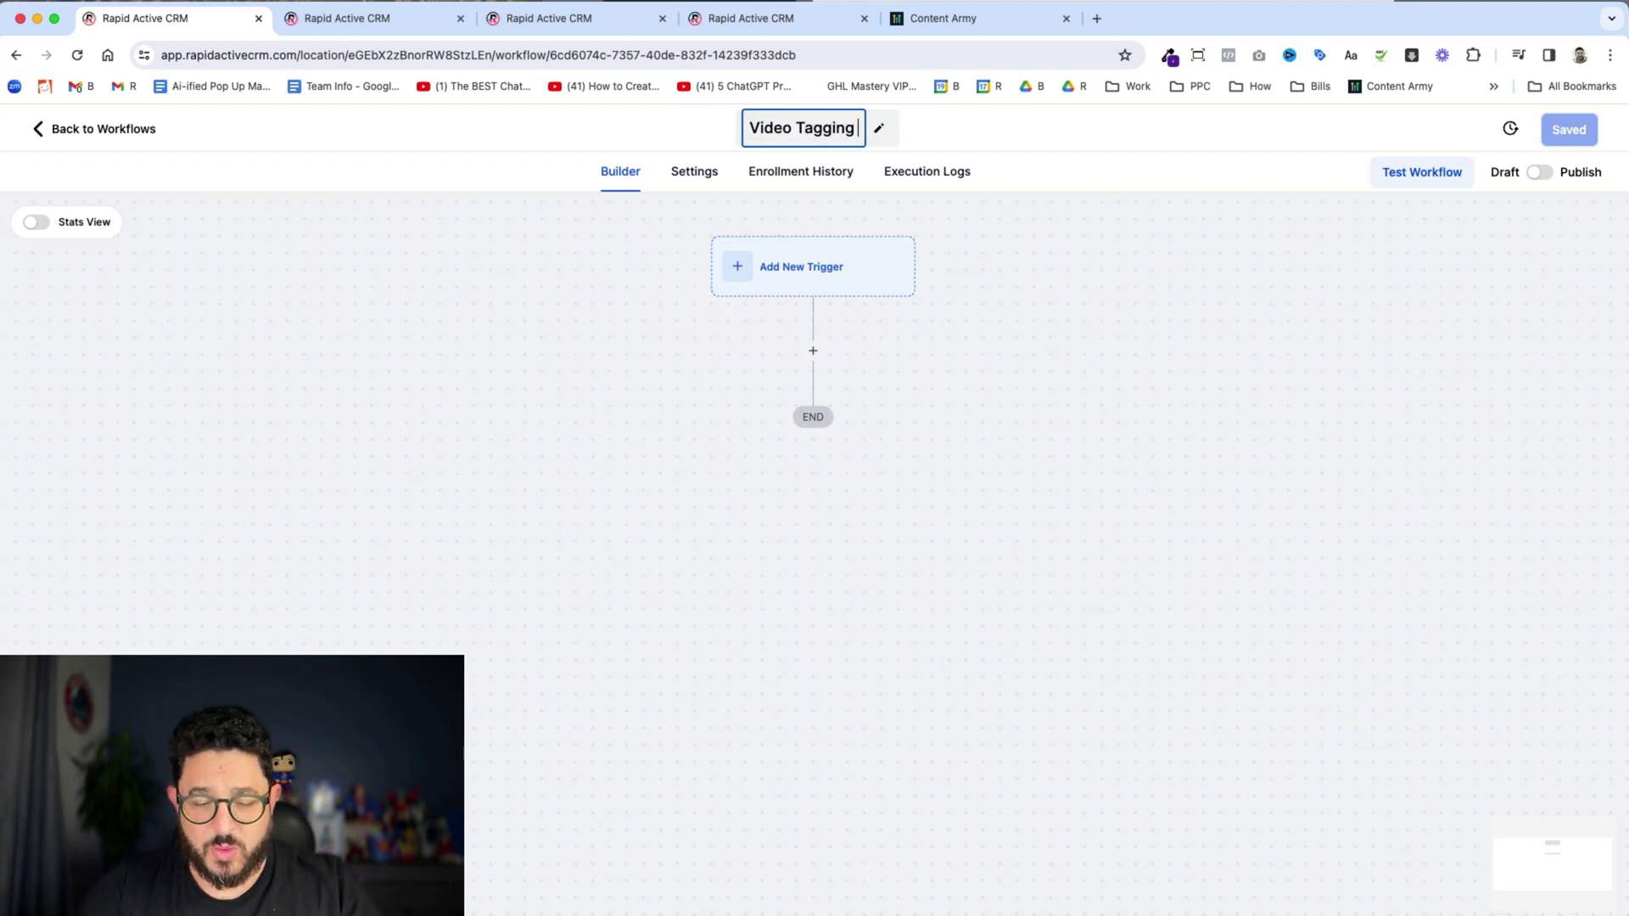
text(Worflow)
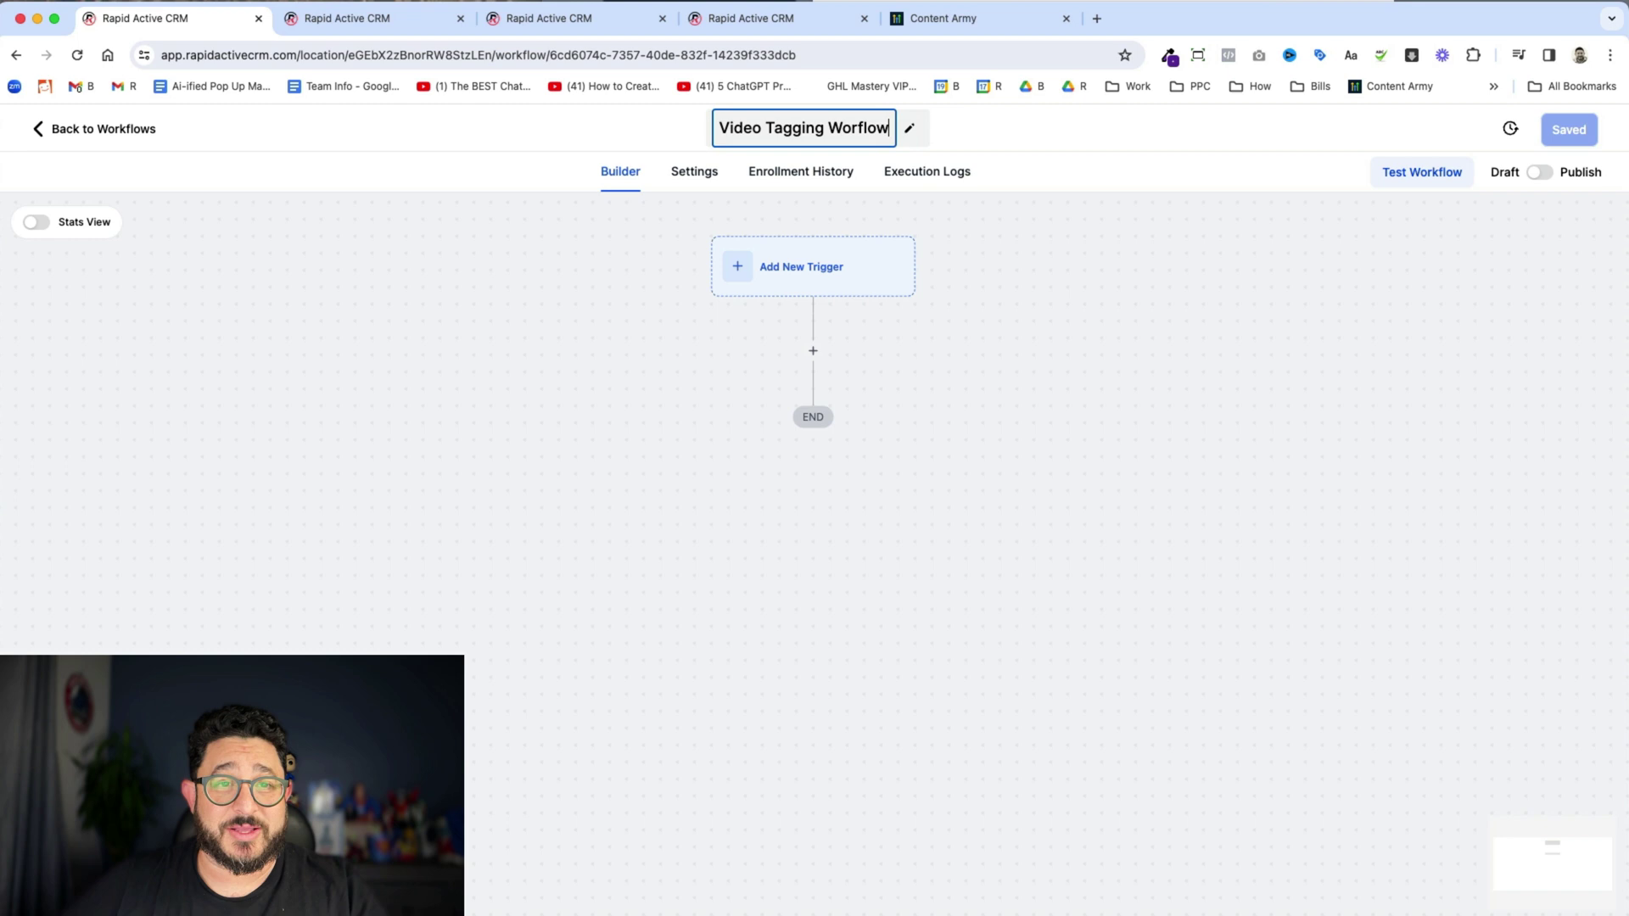
click(1073, 302)
click(1586, 142)
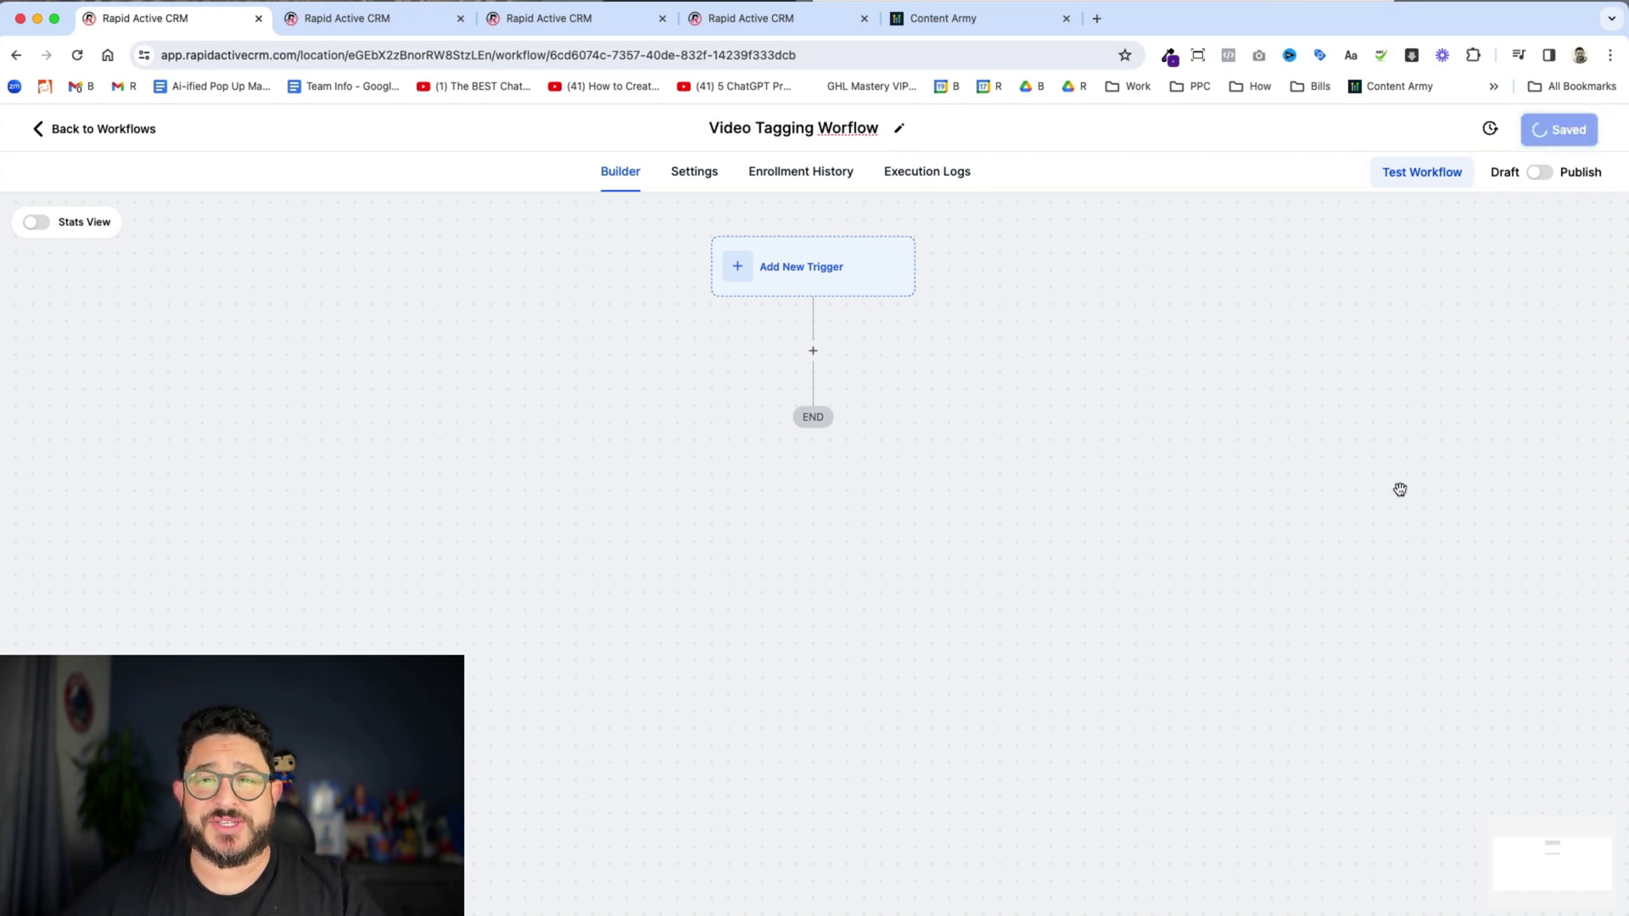
- Add a Video Tracking trigger to the workflow
click(1601, 135)
click(801, 285)
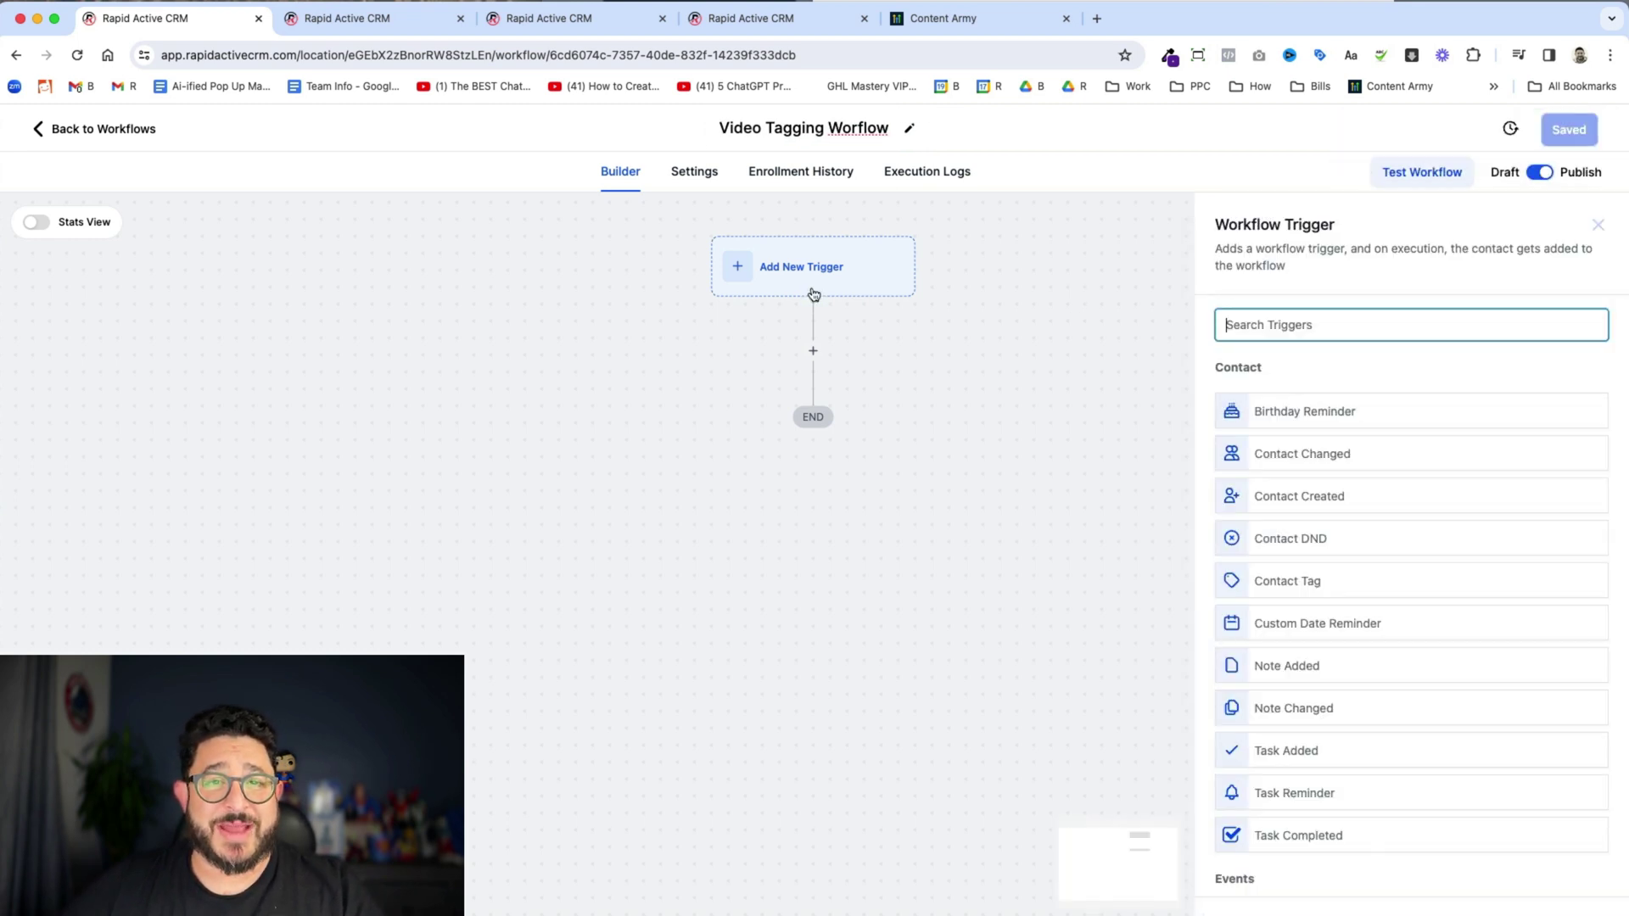
text(video)
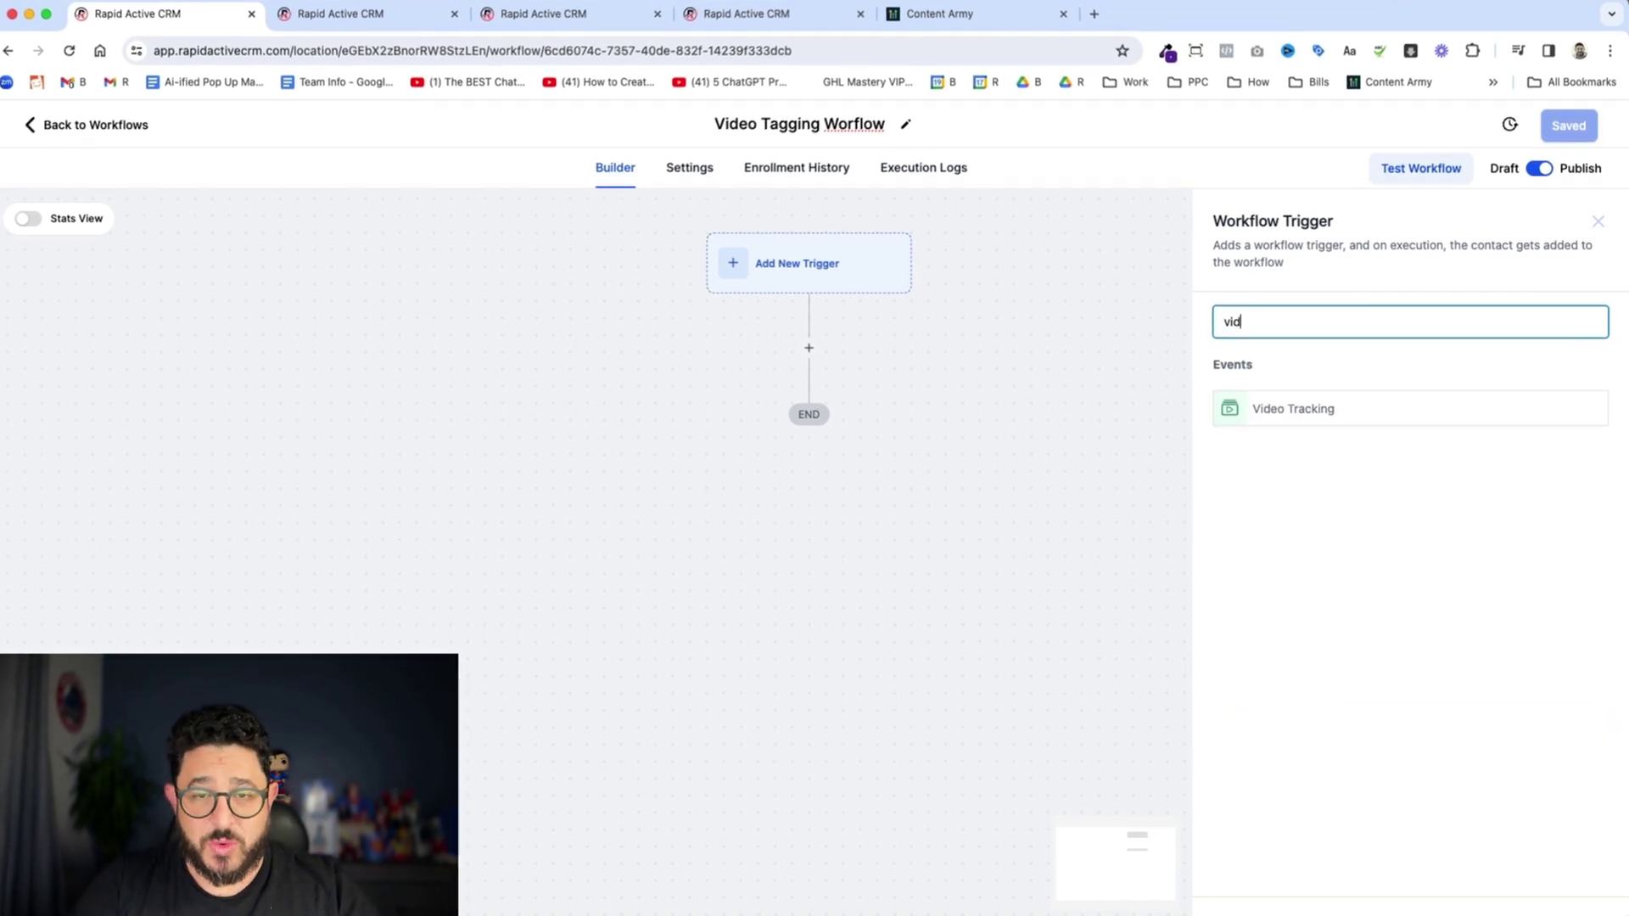
click(1402, 408)
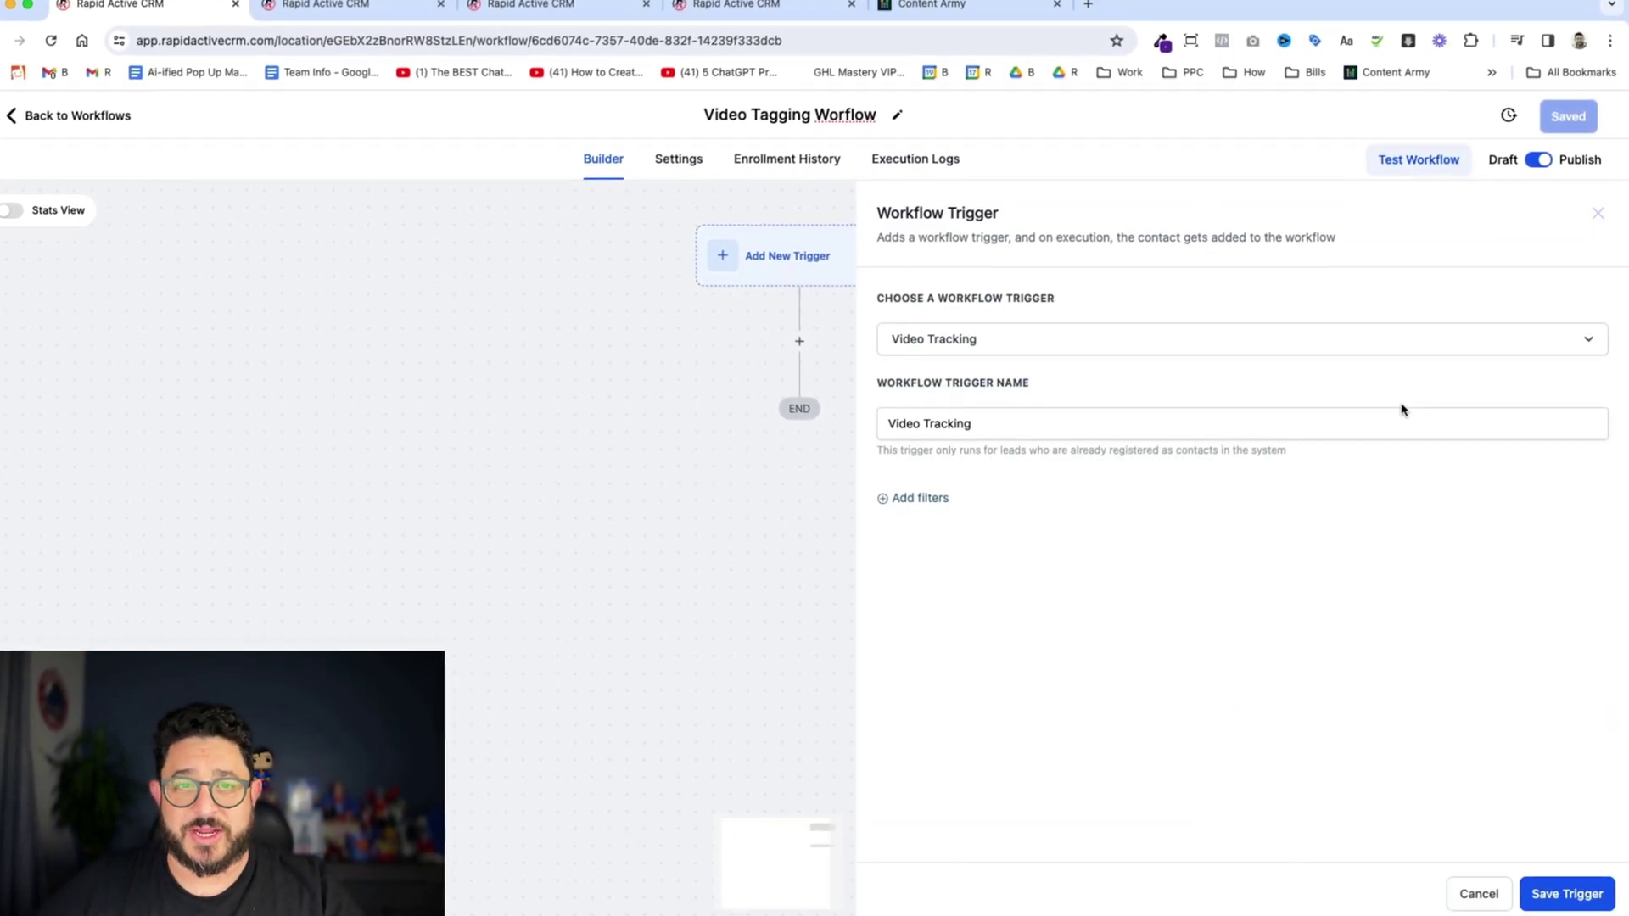
- Filter the trigger by Funnel 'Is any of' Consultation Smart Booking
click(920, 499)
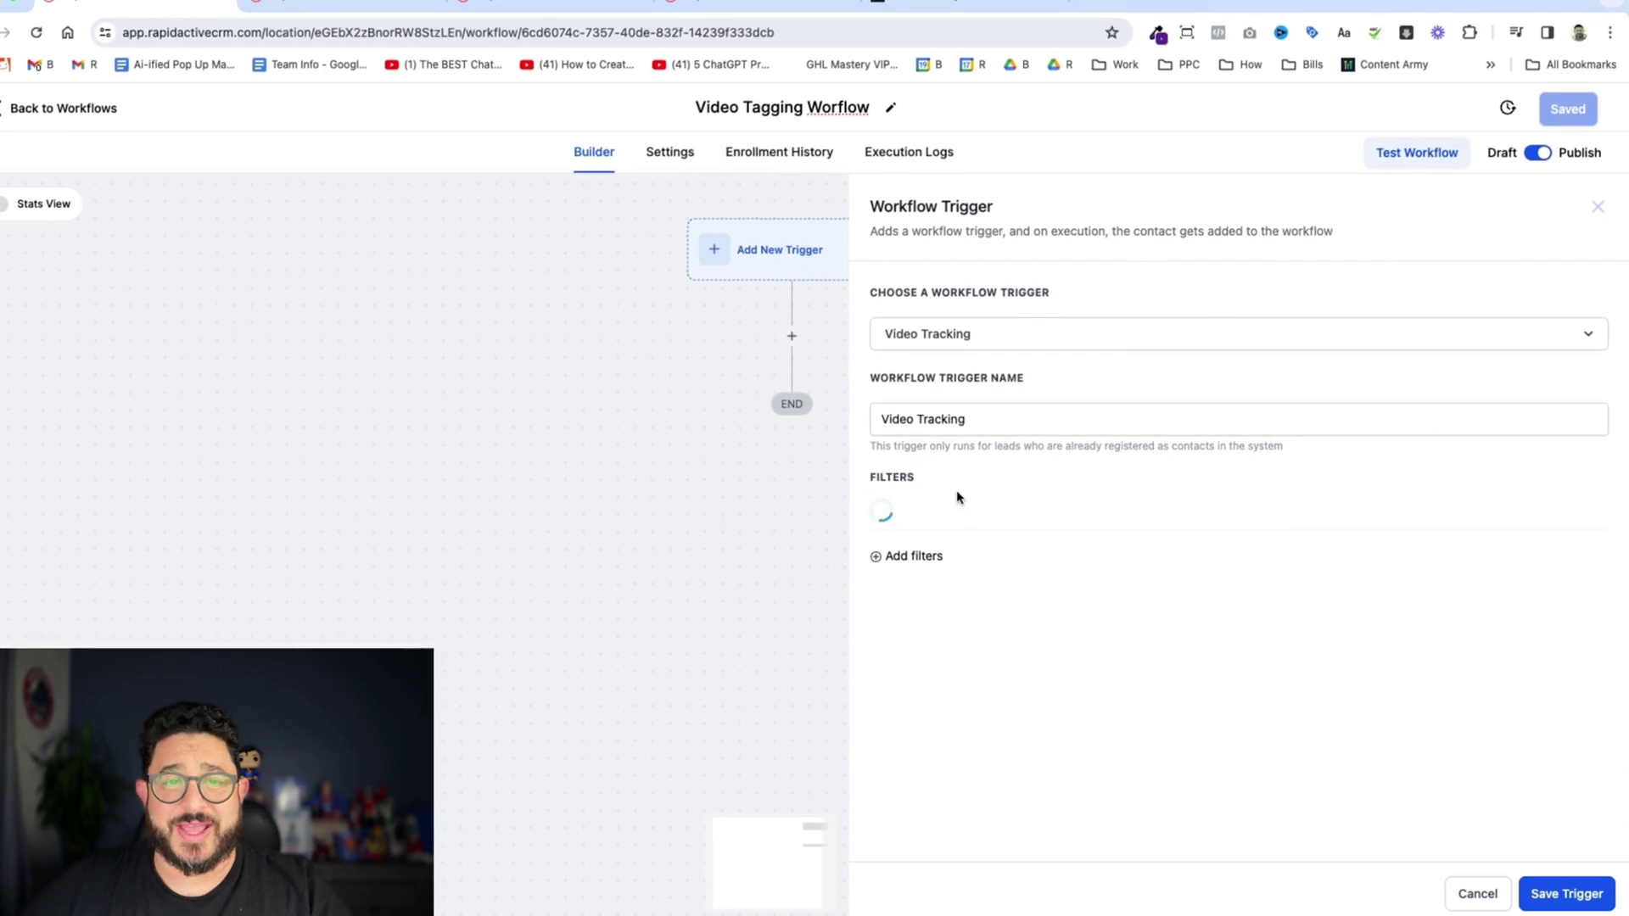
click(966, 516)
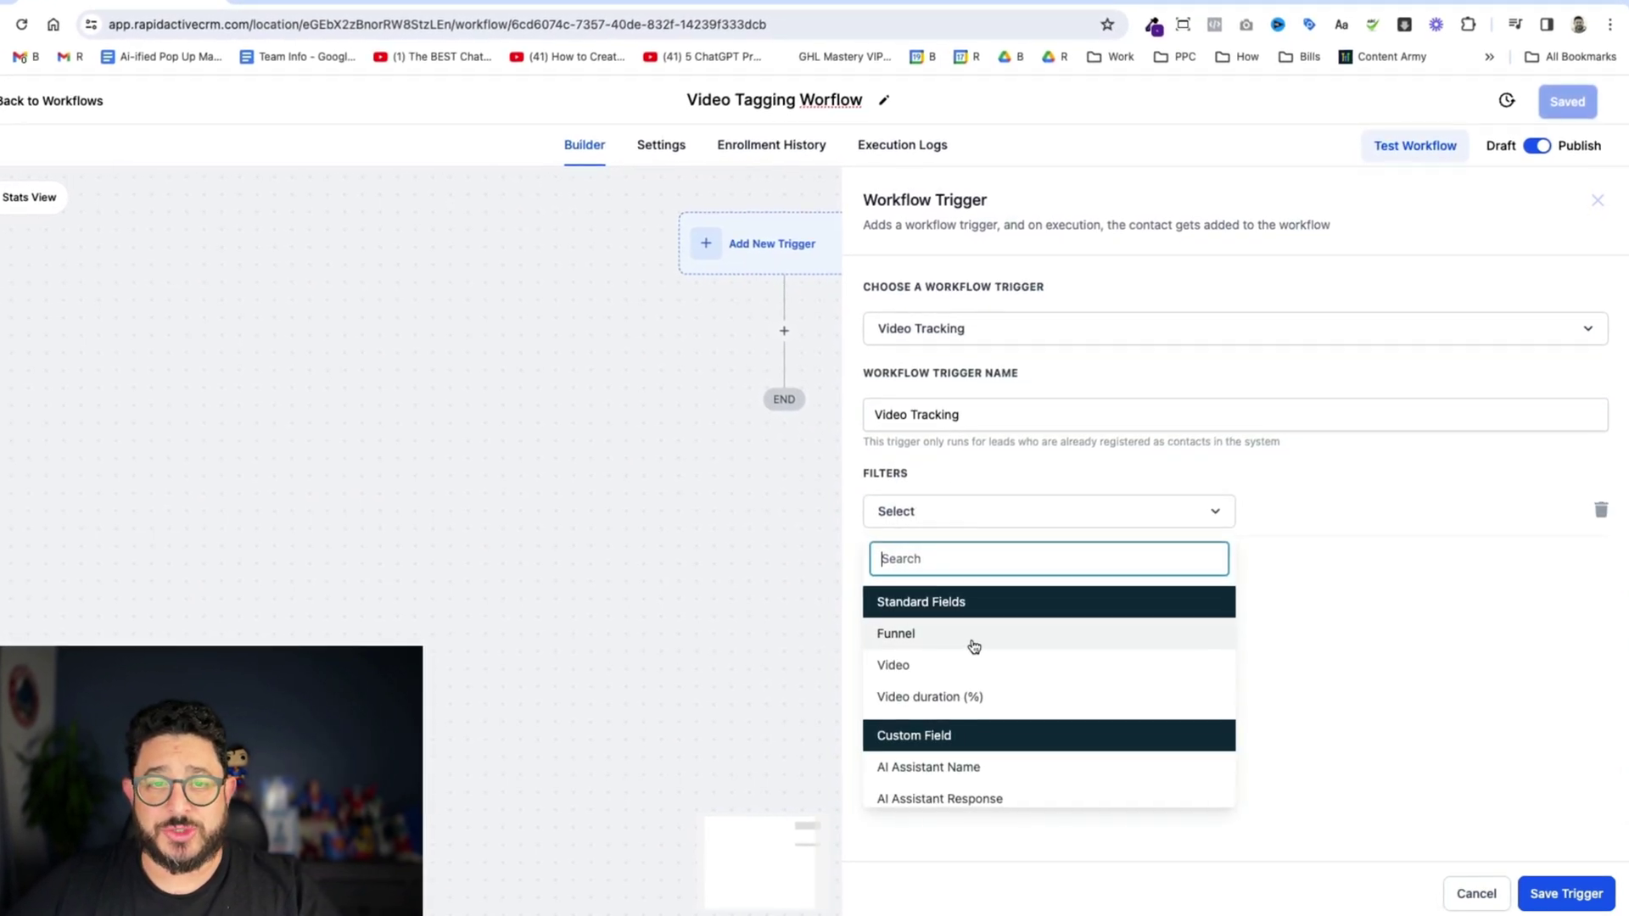
click(974, 646)
click(1436, 512)
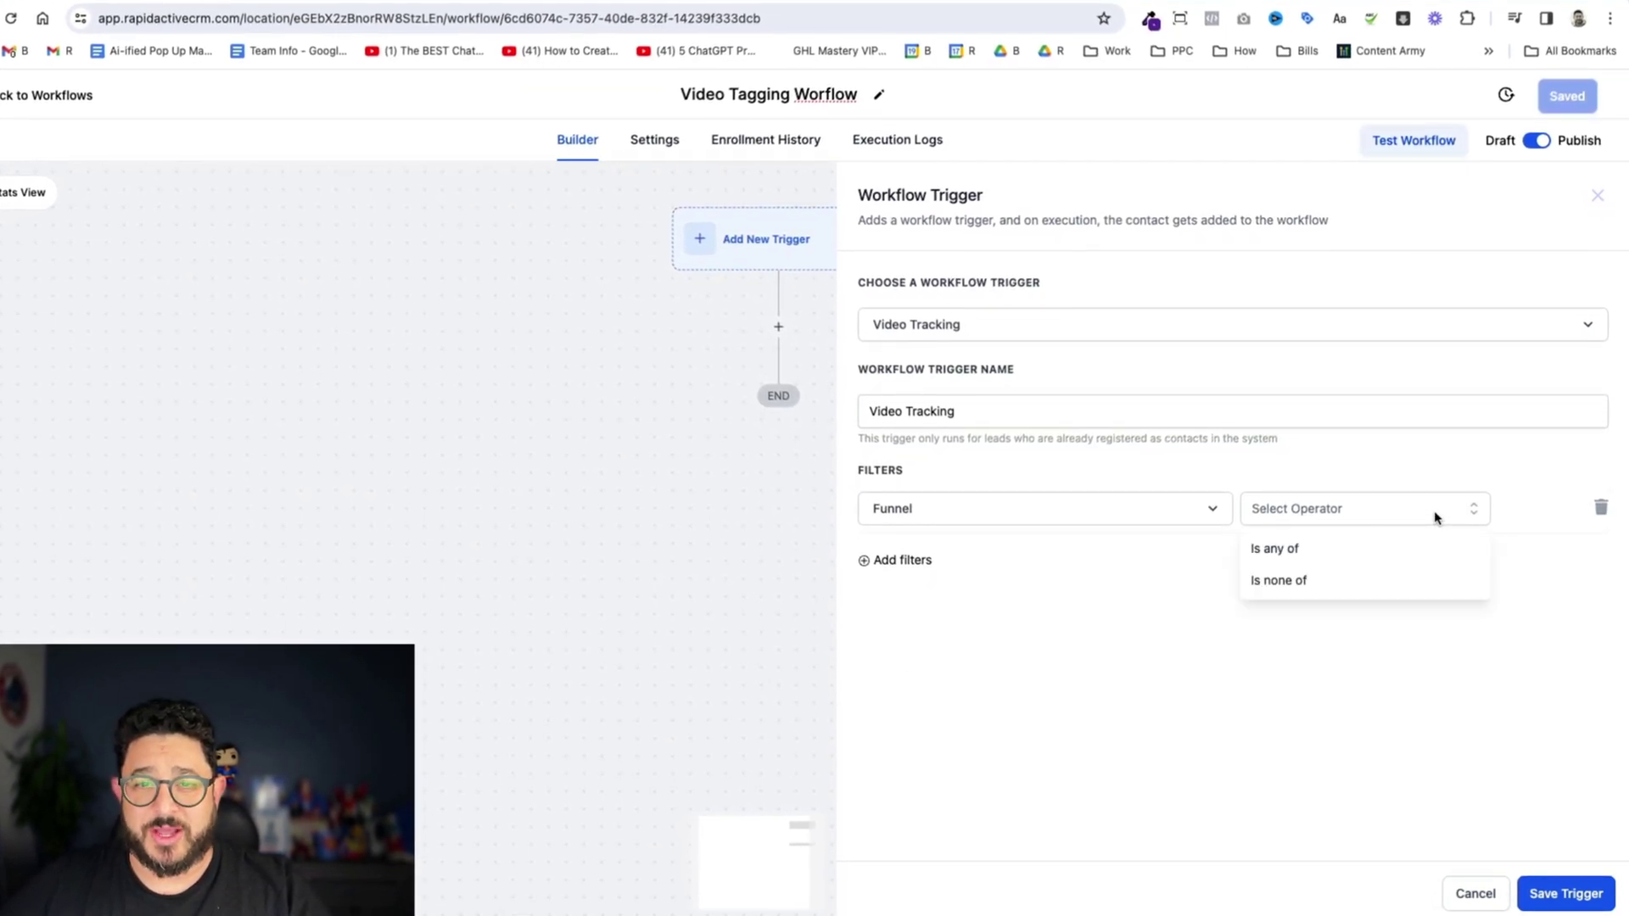
click(1354, 548)
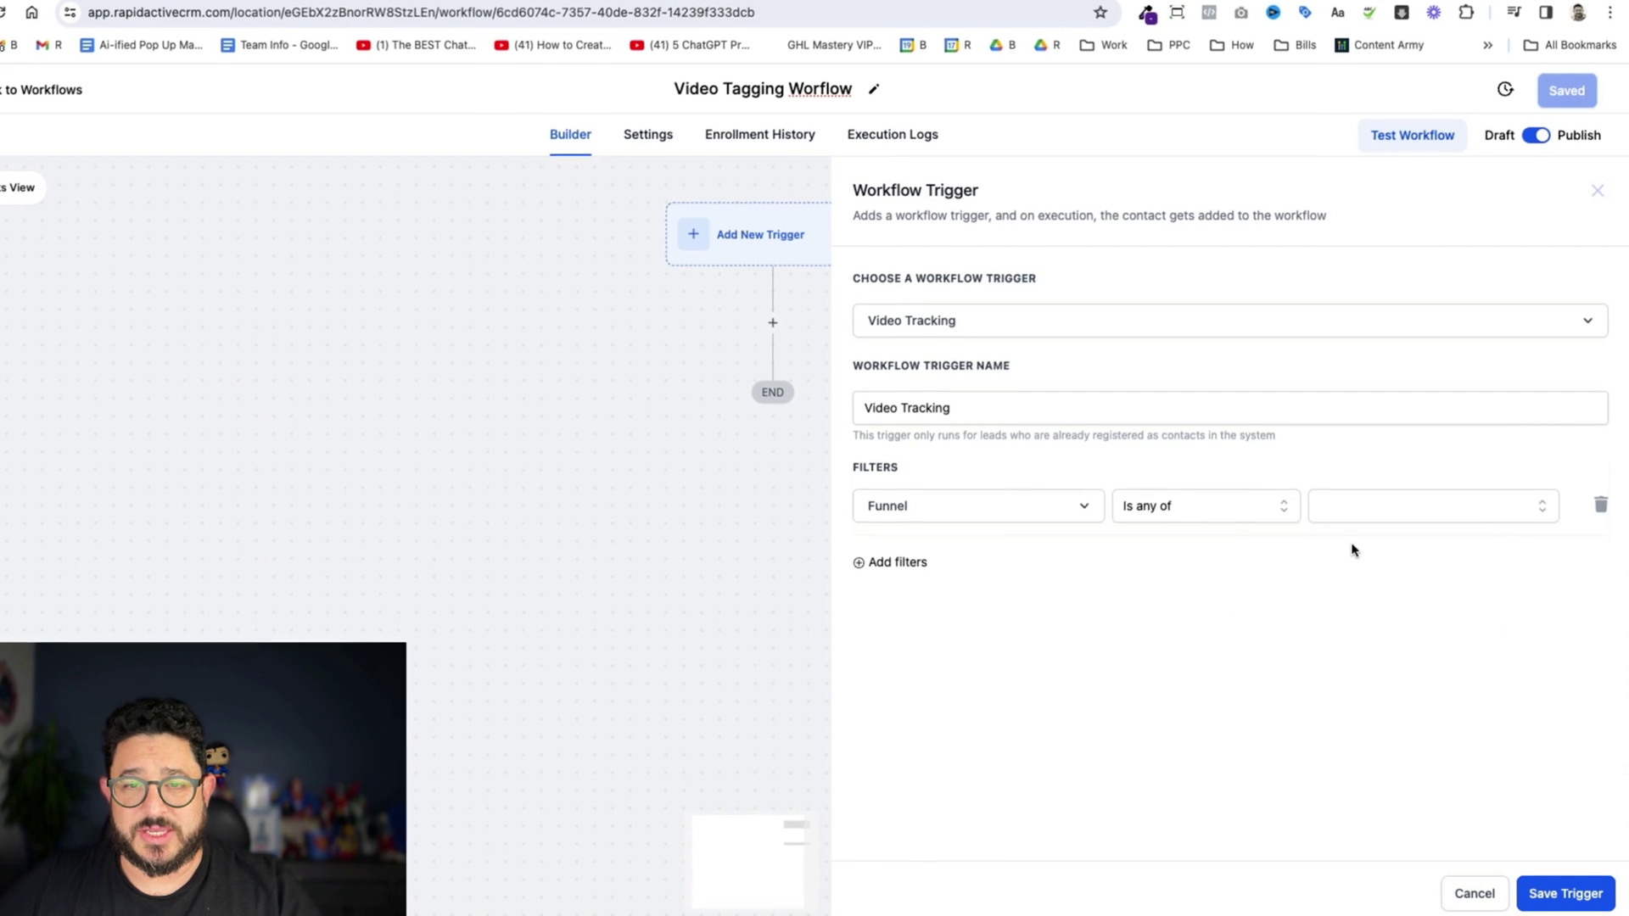
click(1397, 516)
scroll(1380, 600, down, 5)
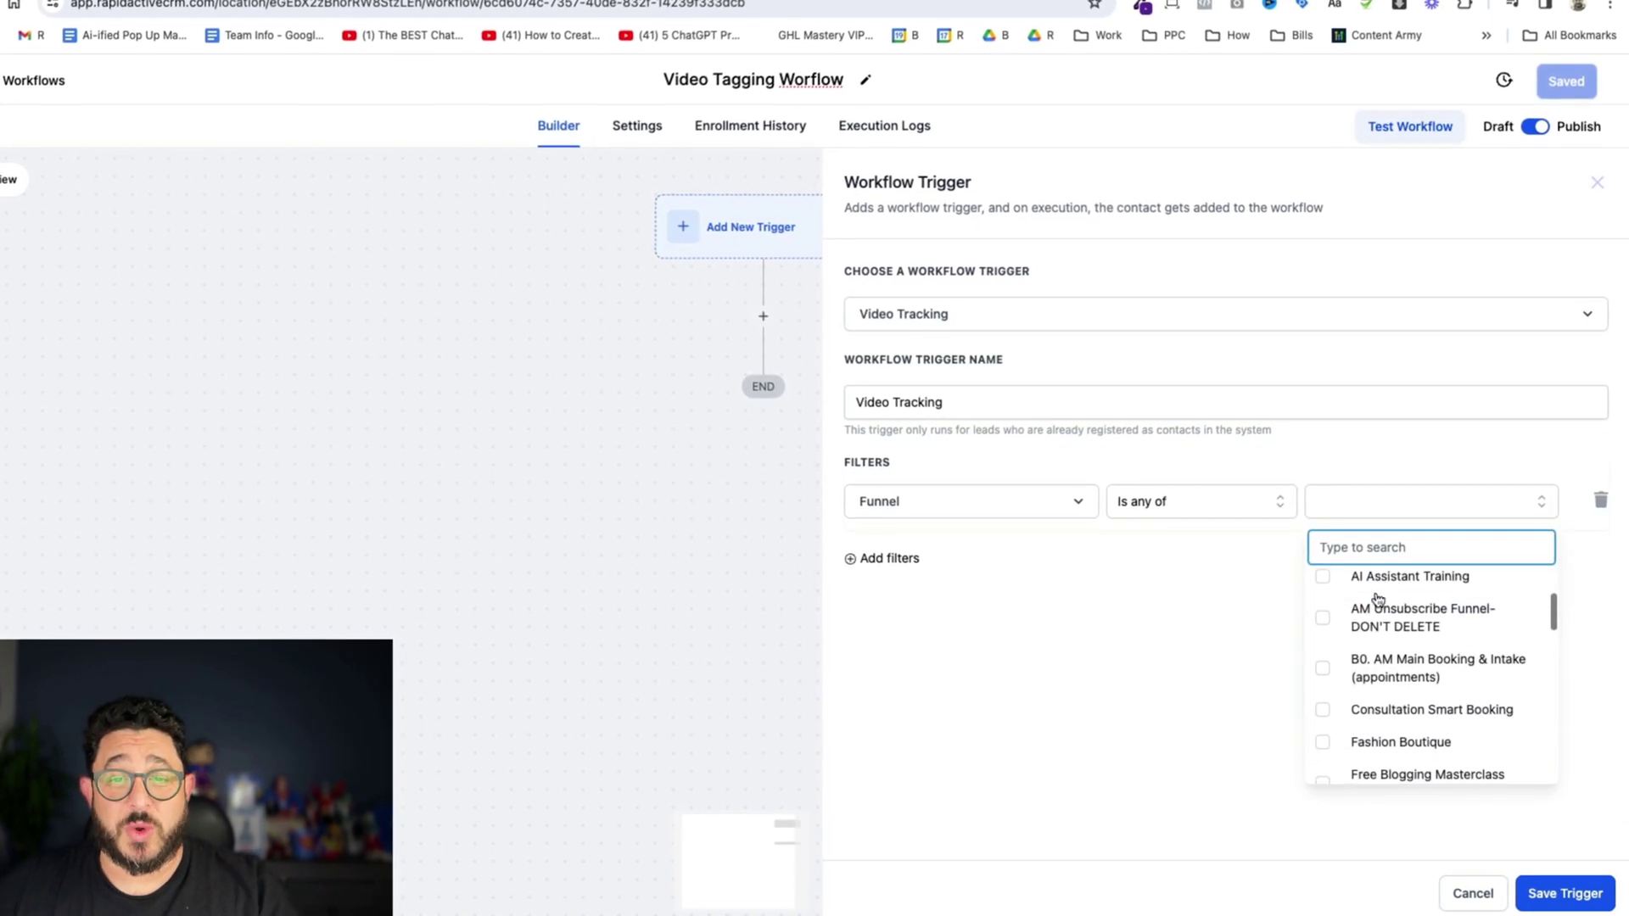
scroll(1377, 598, up, 2)
click(1393, 611)
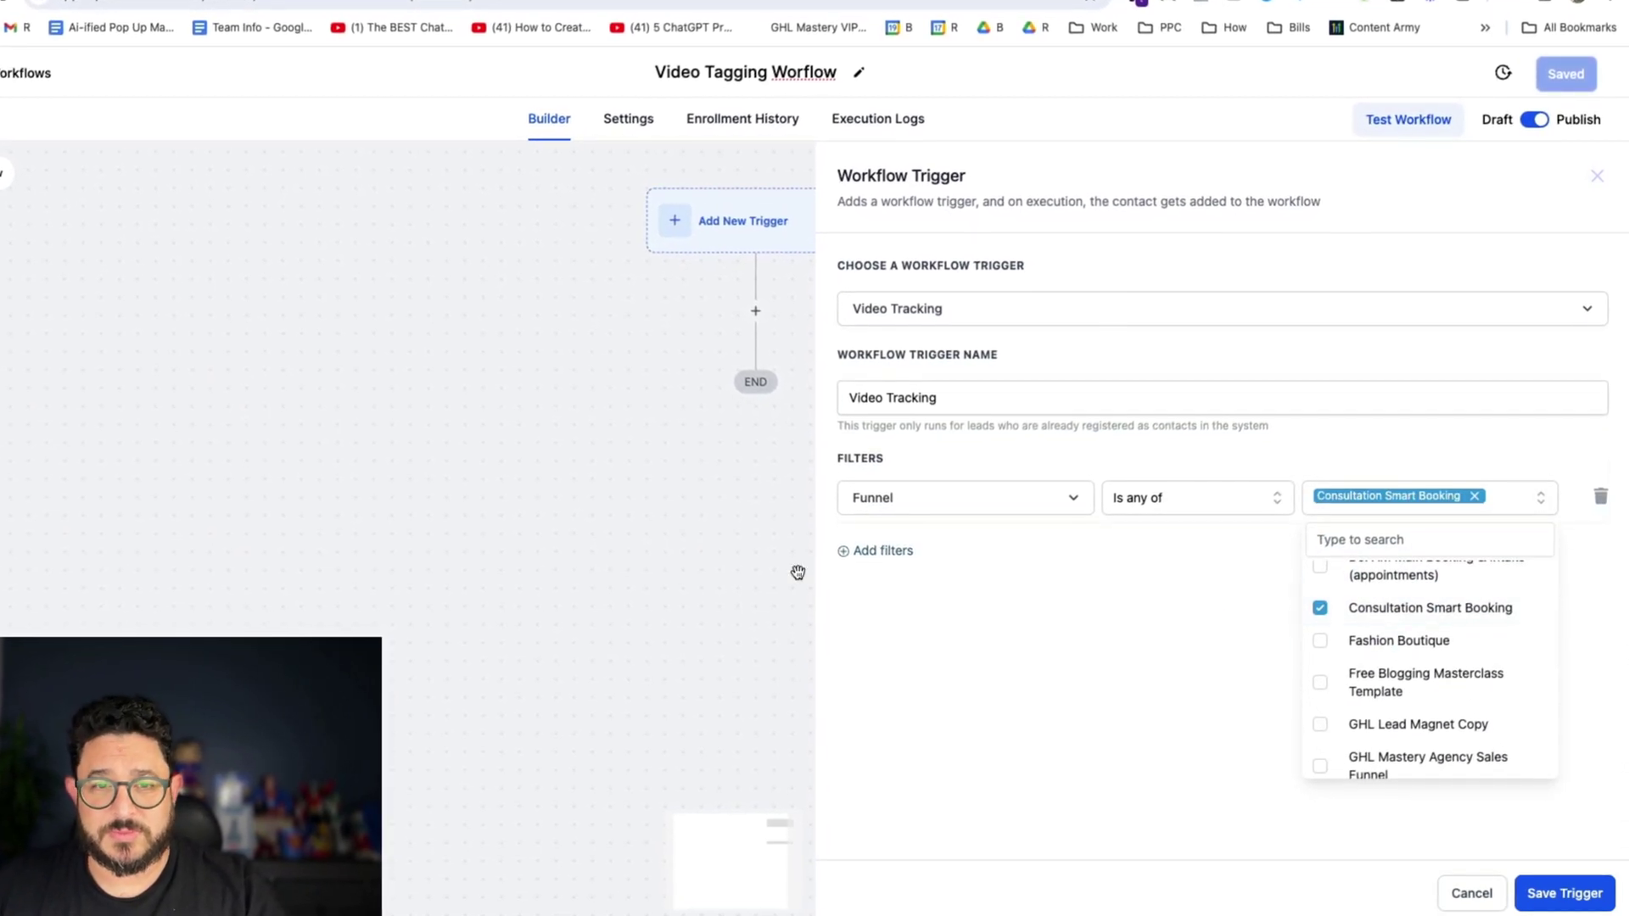
- Add a second filter: Video 'Is any of' SavePublish.mp4
click(880, 557)
click(898, 558)
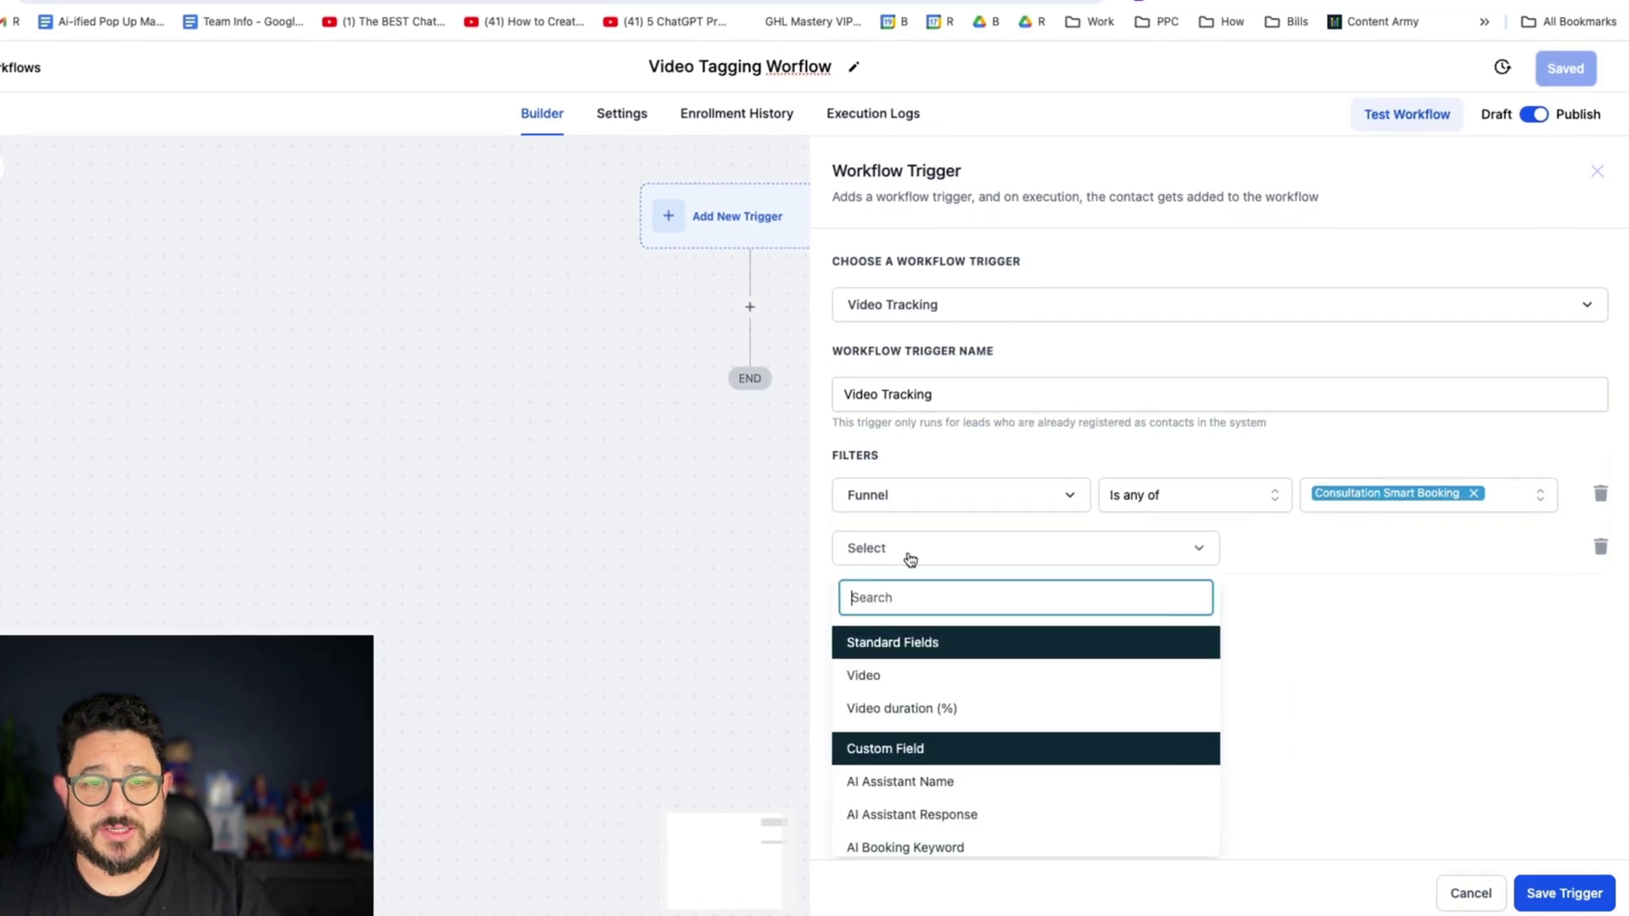
click(933, 675)
click(1272, 550)
click(1280, 586)
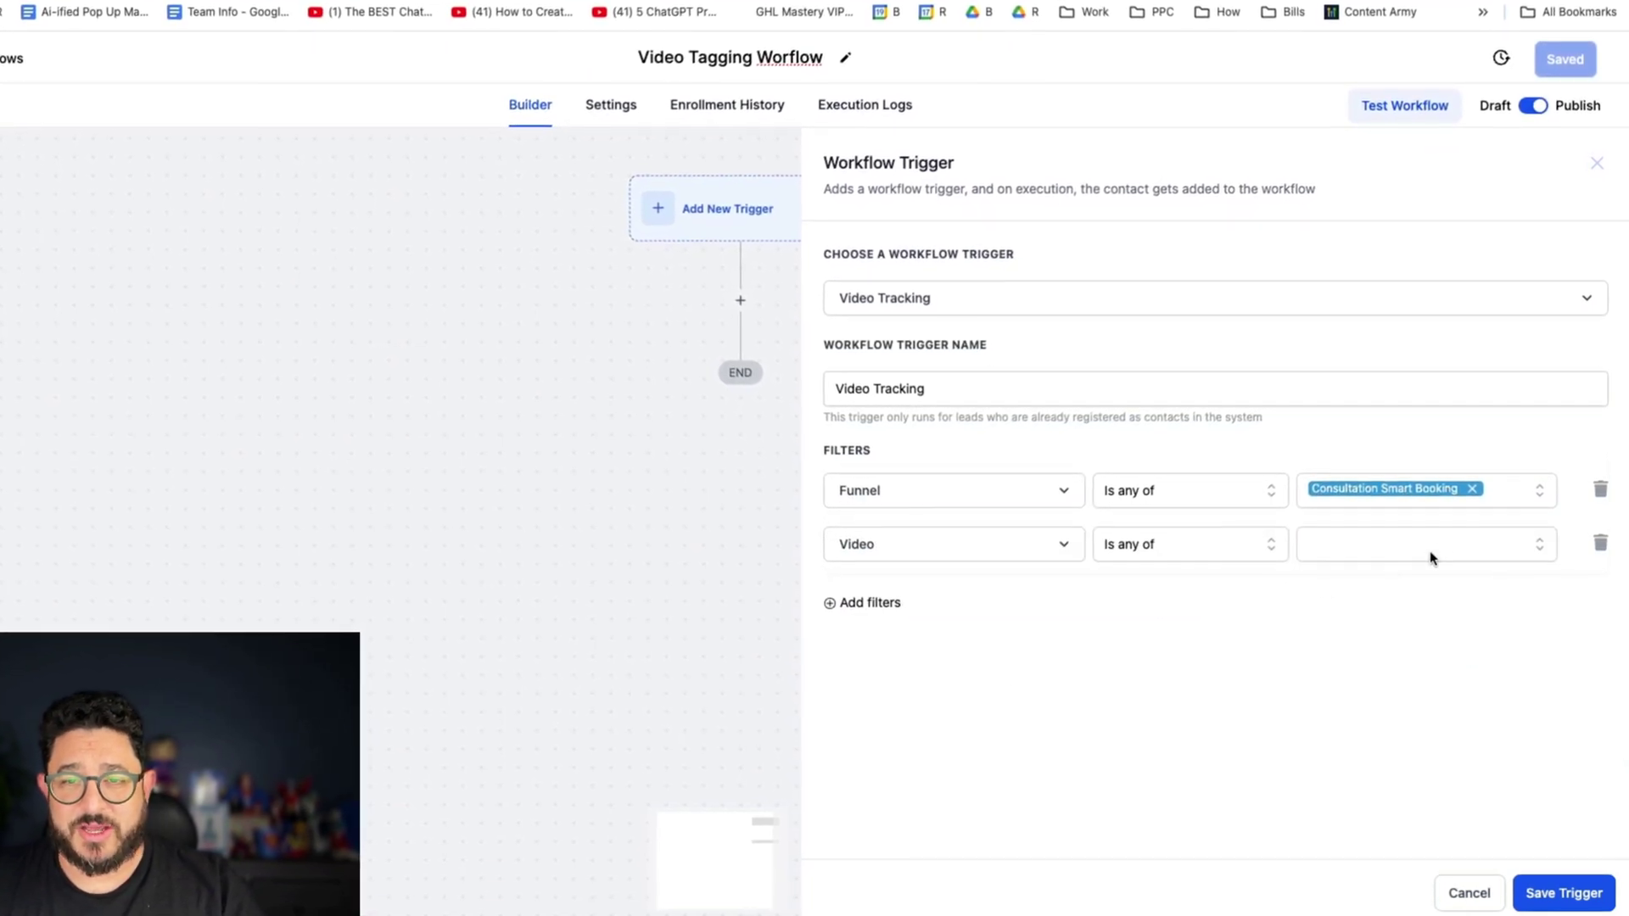
click(1434, 549)
click(1396, 769)
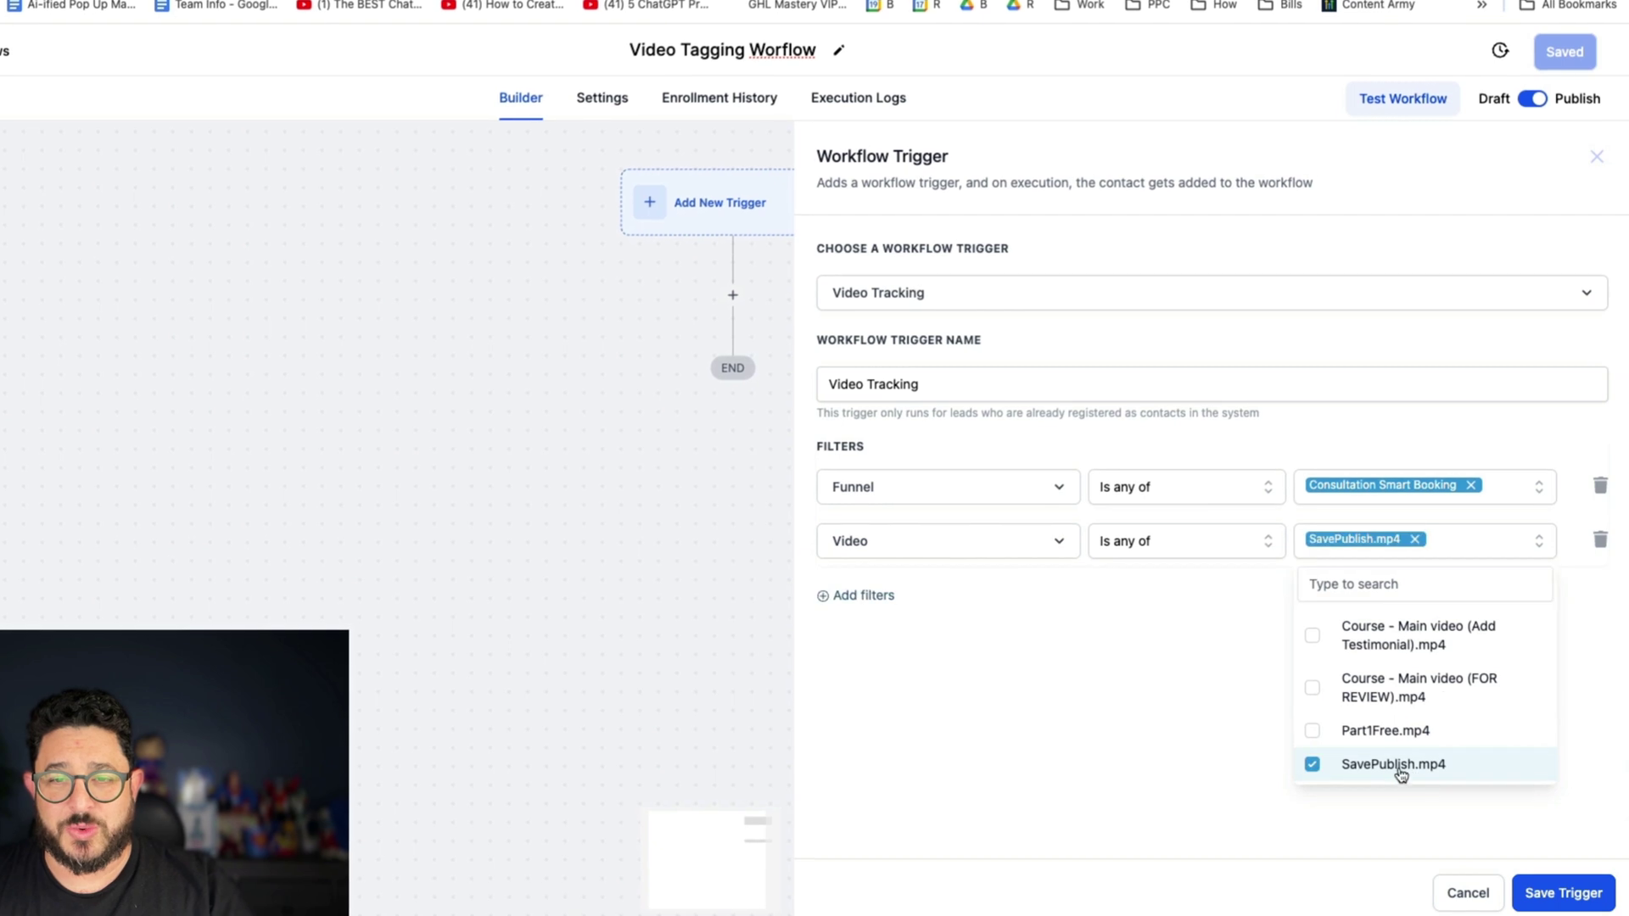
click(942, 645)
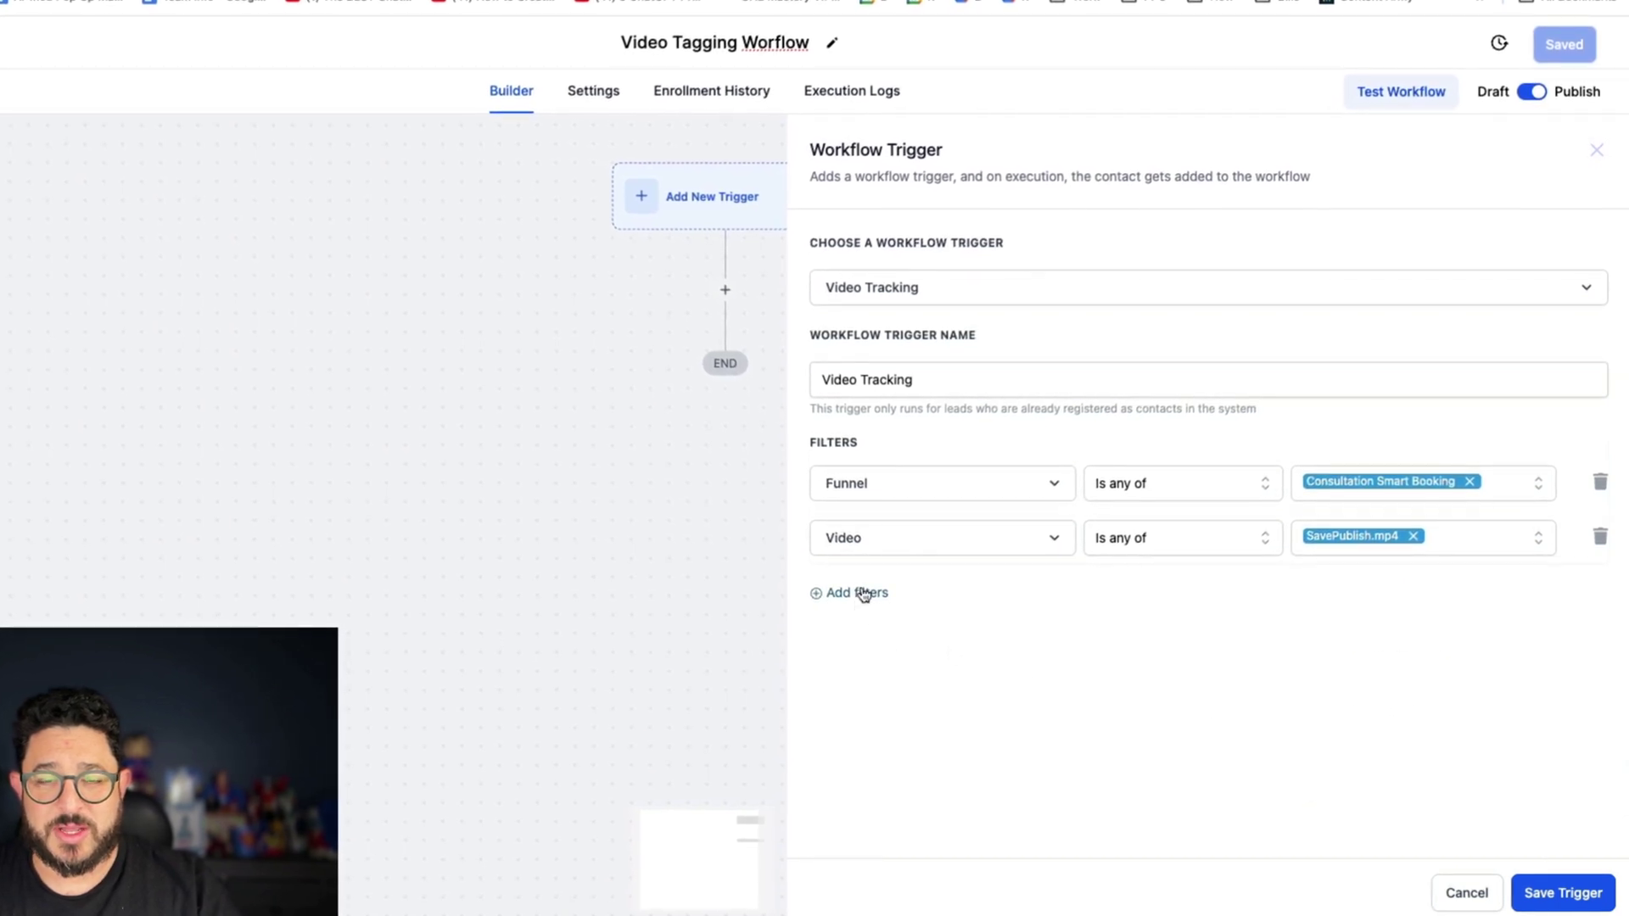
- Add a Video duration (%) filter to the trigger and enter a percentage value
click(858, 594)
click(875, 597)
click(941, 721)
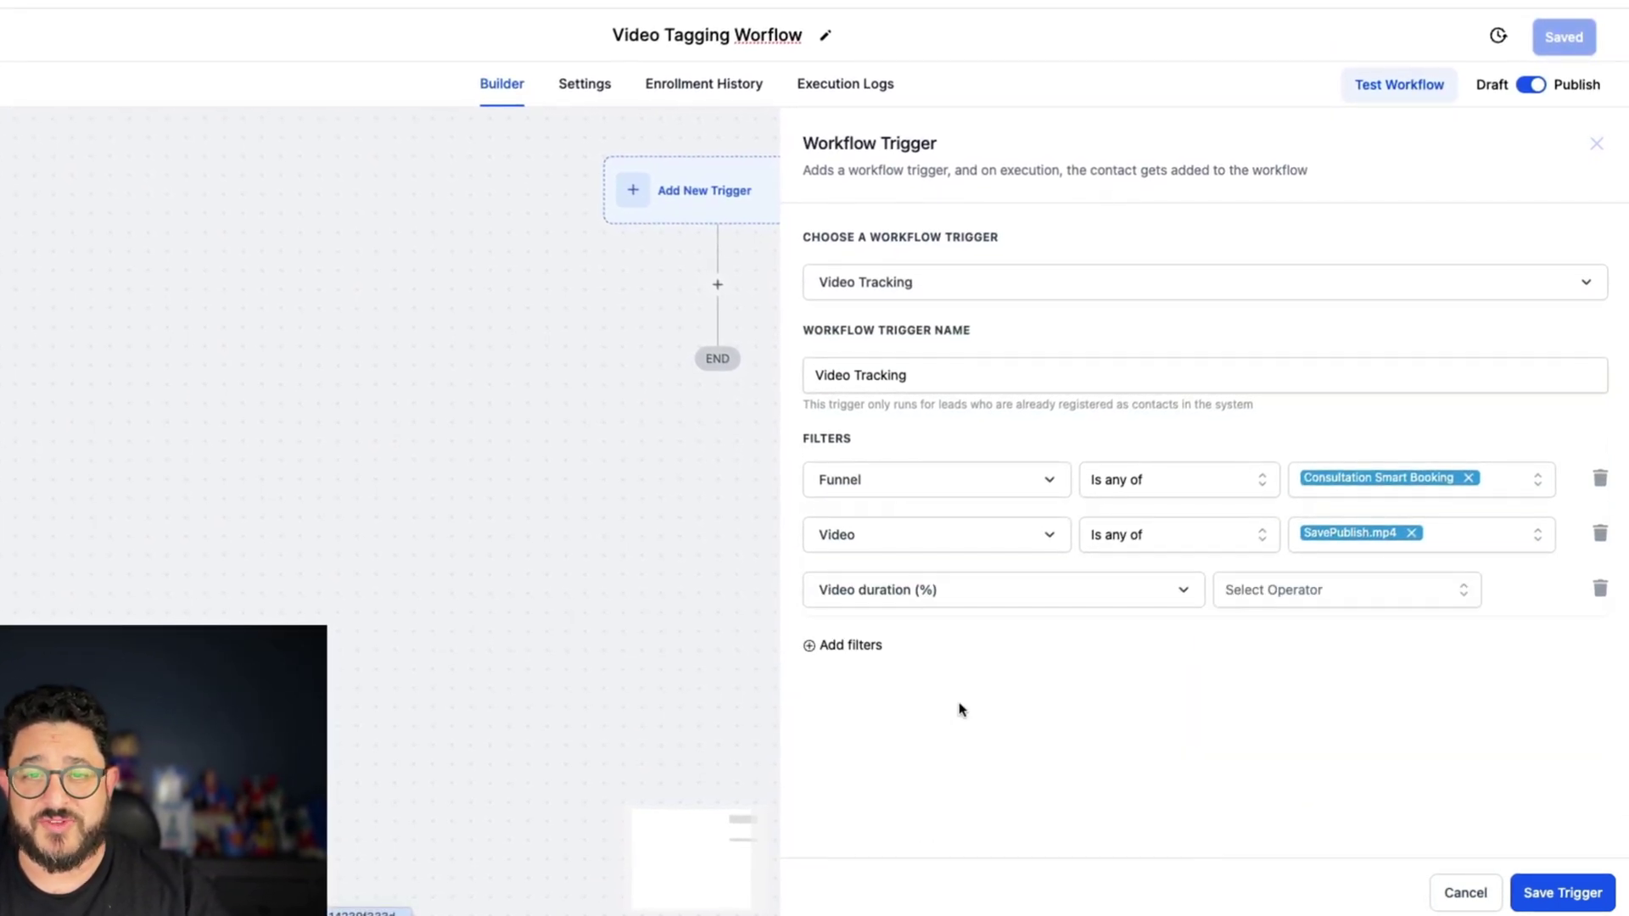
click(1329, 589)
click(1291, 632)
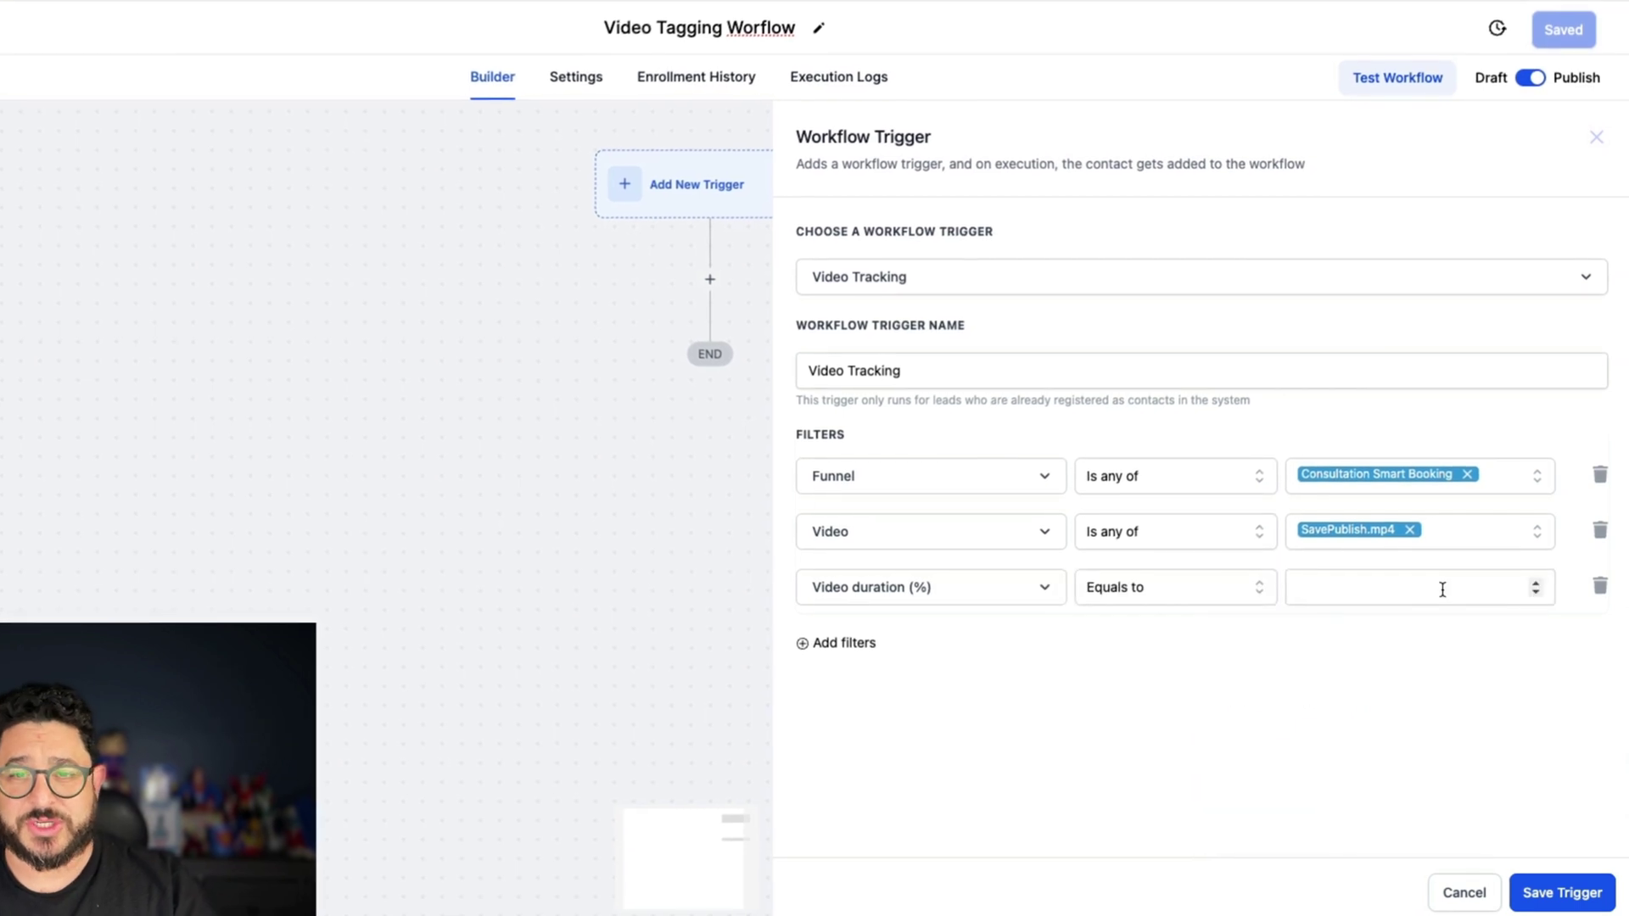
click(1363, 580)
text(22)
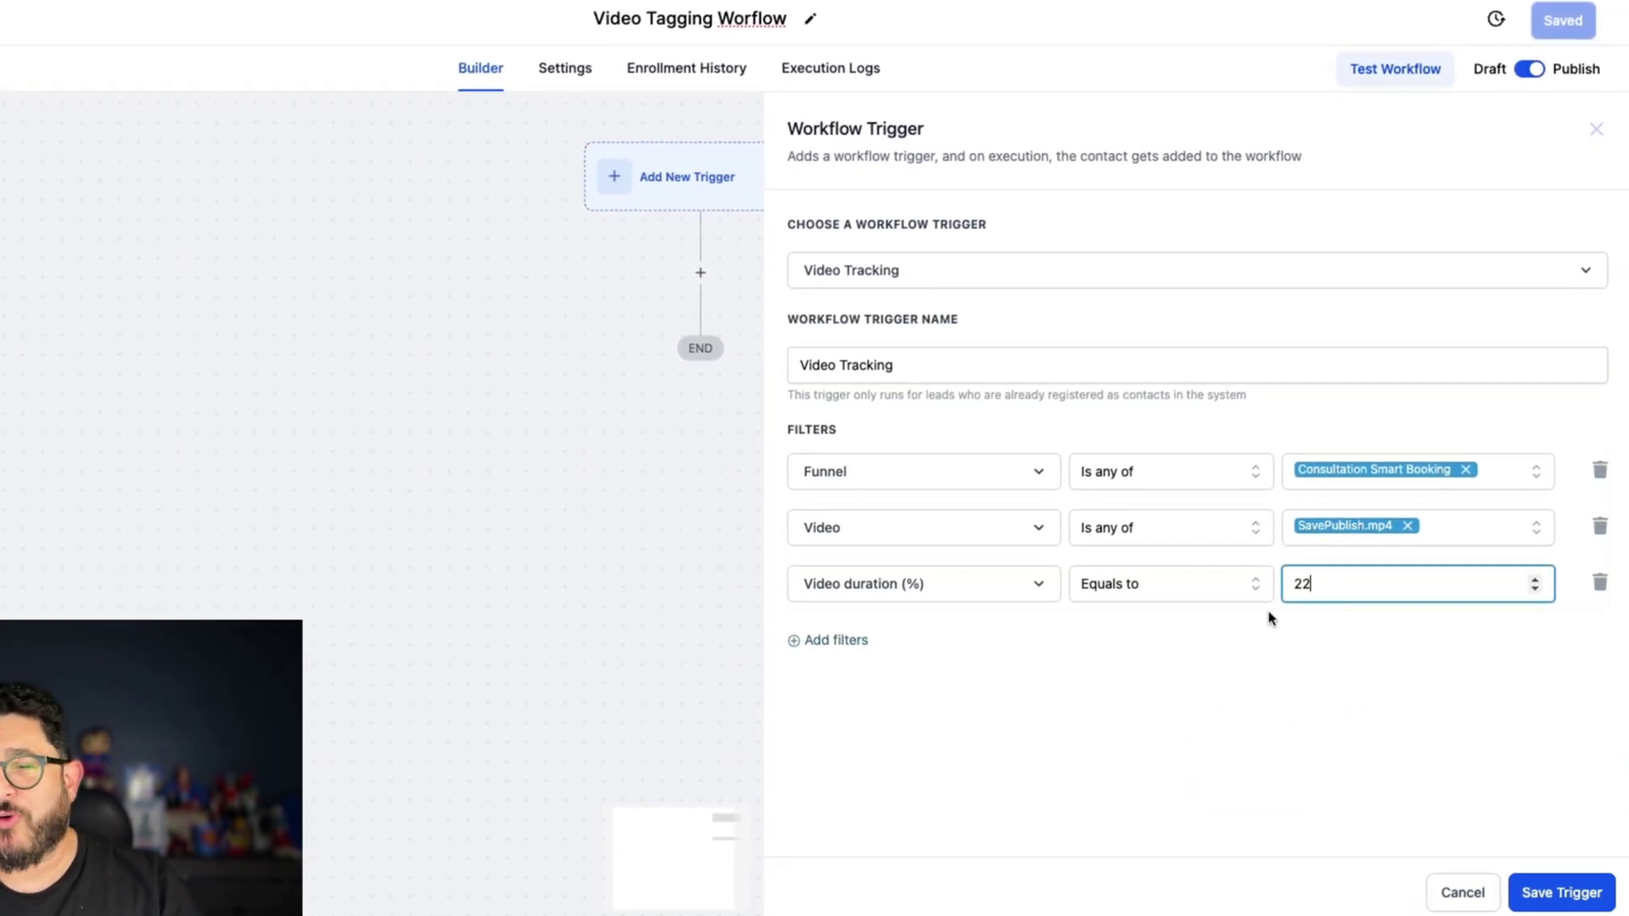
click(1213, 584)
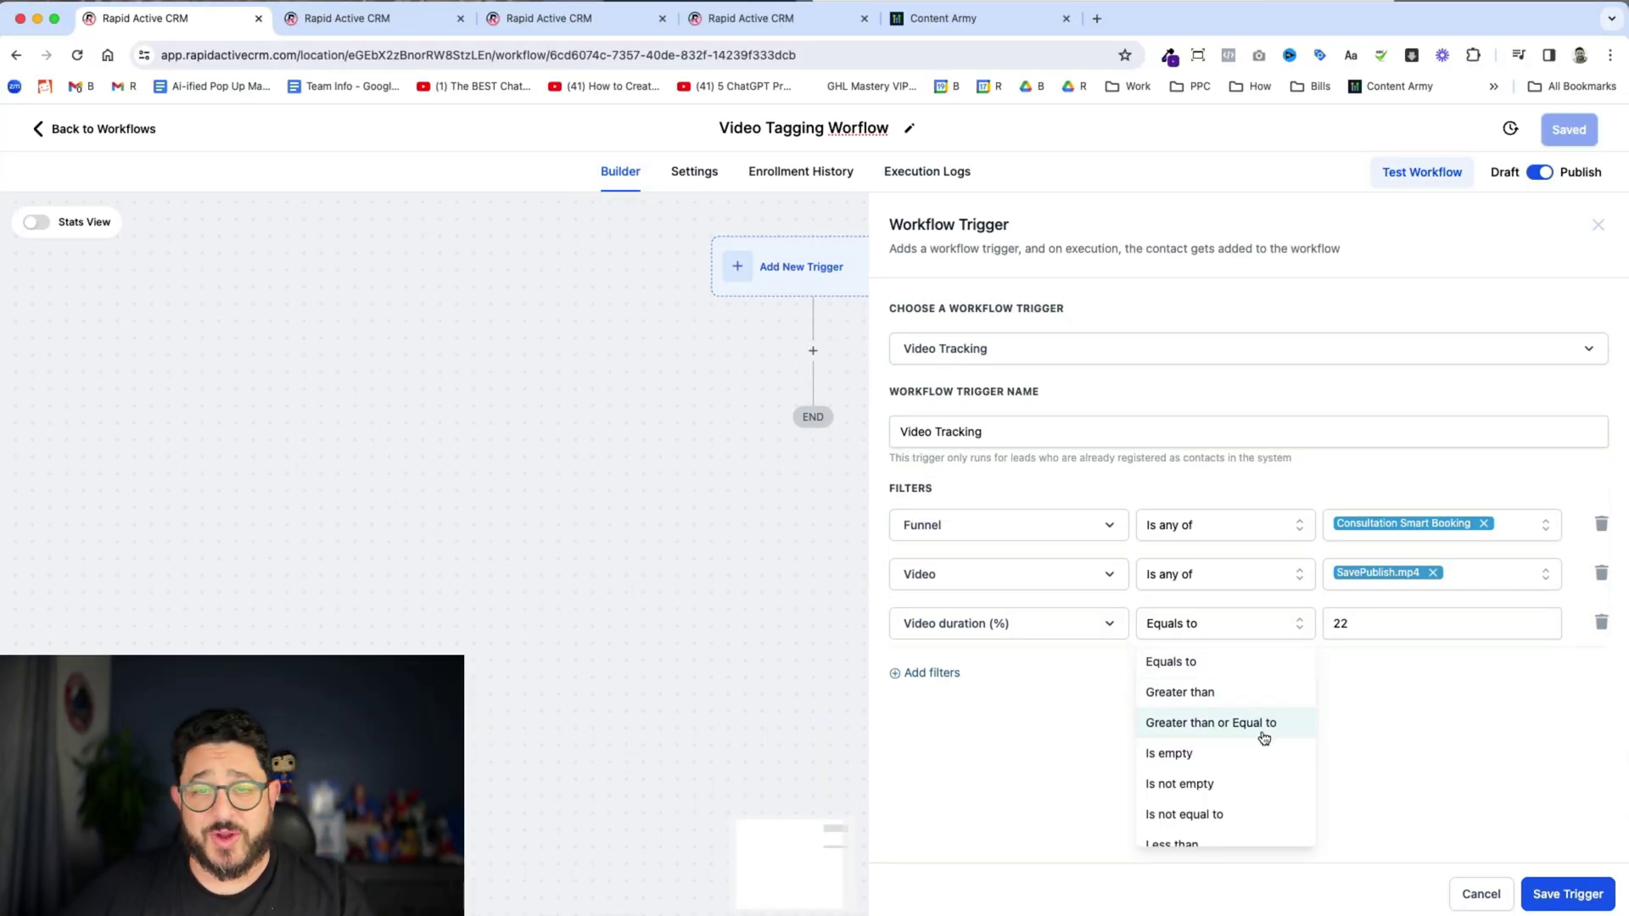
scroll(1224, 753, down, 1)
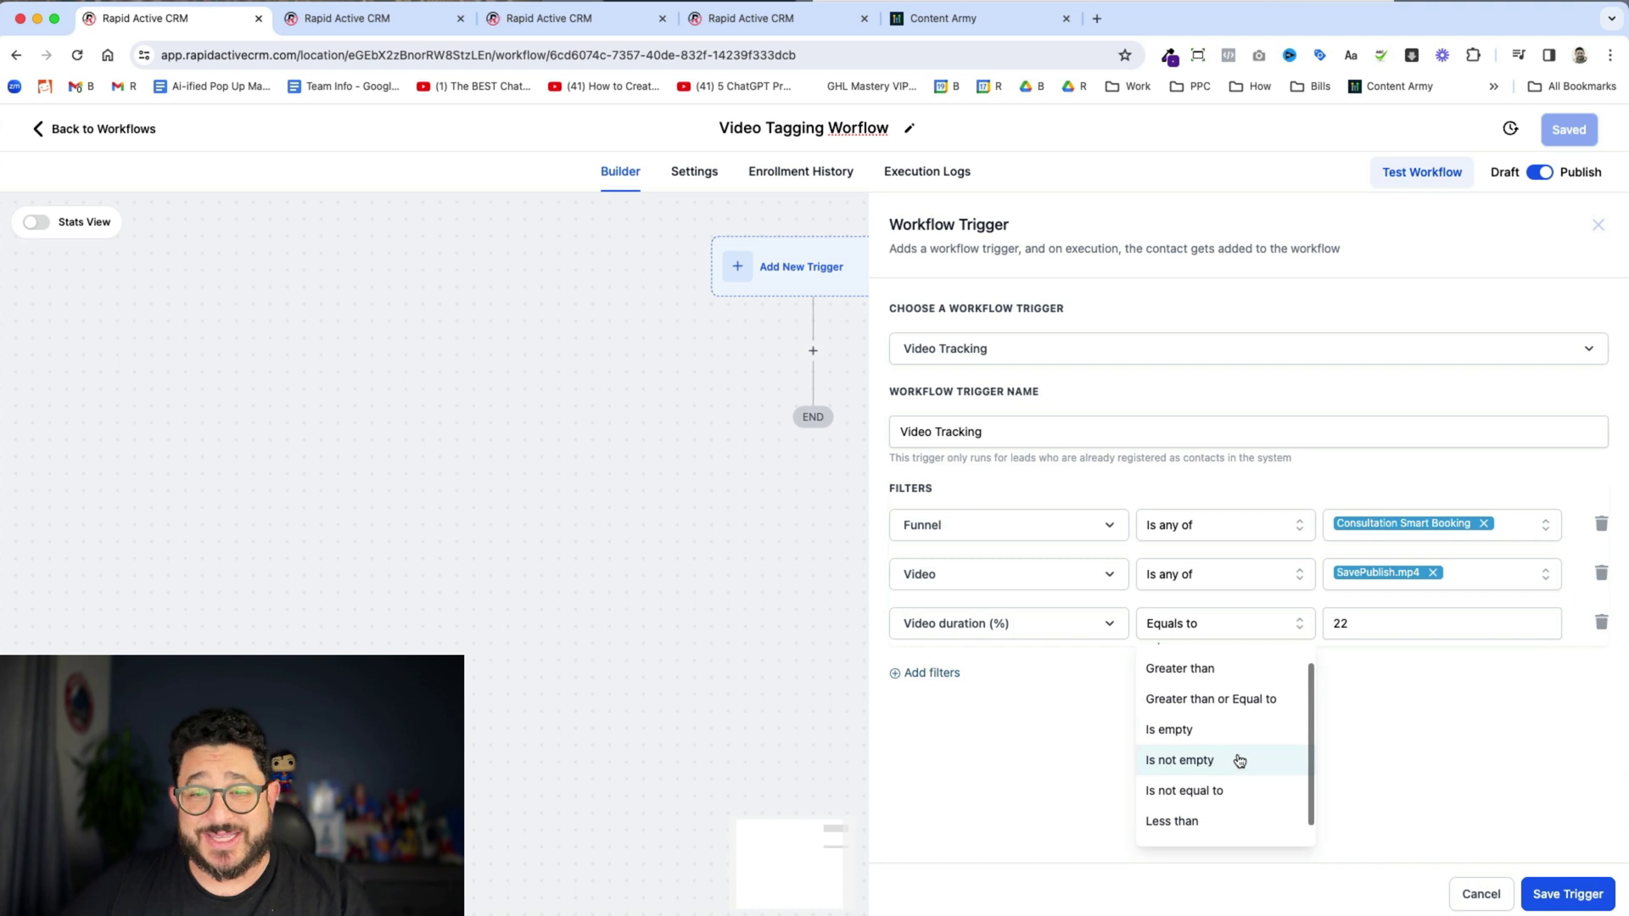
scroll(1238, 757, up, 1)
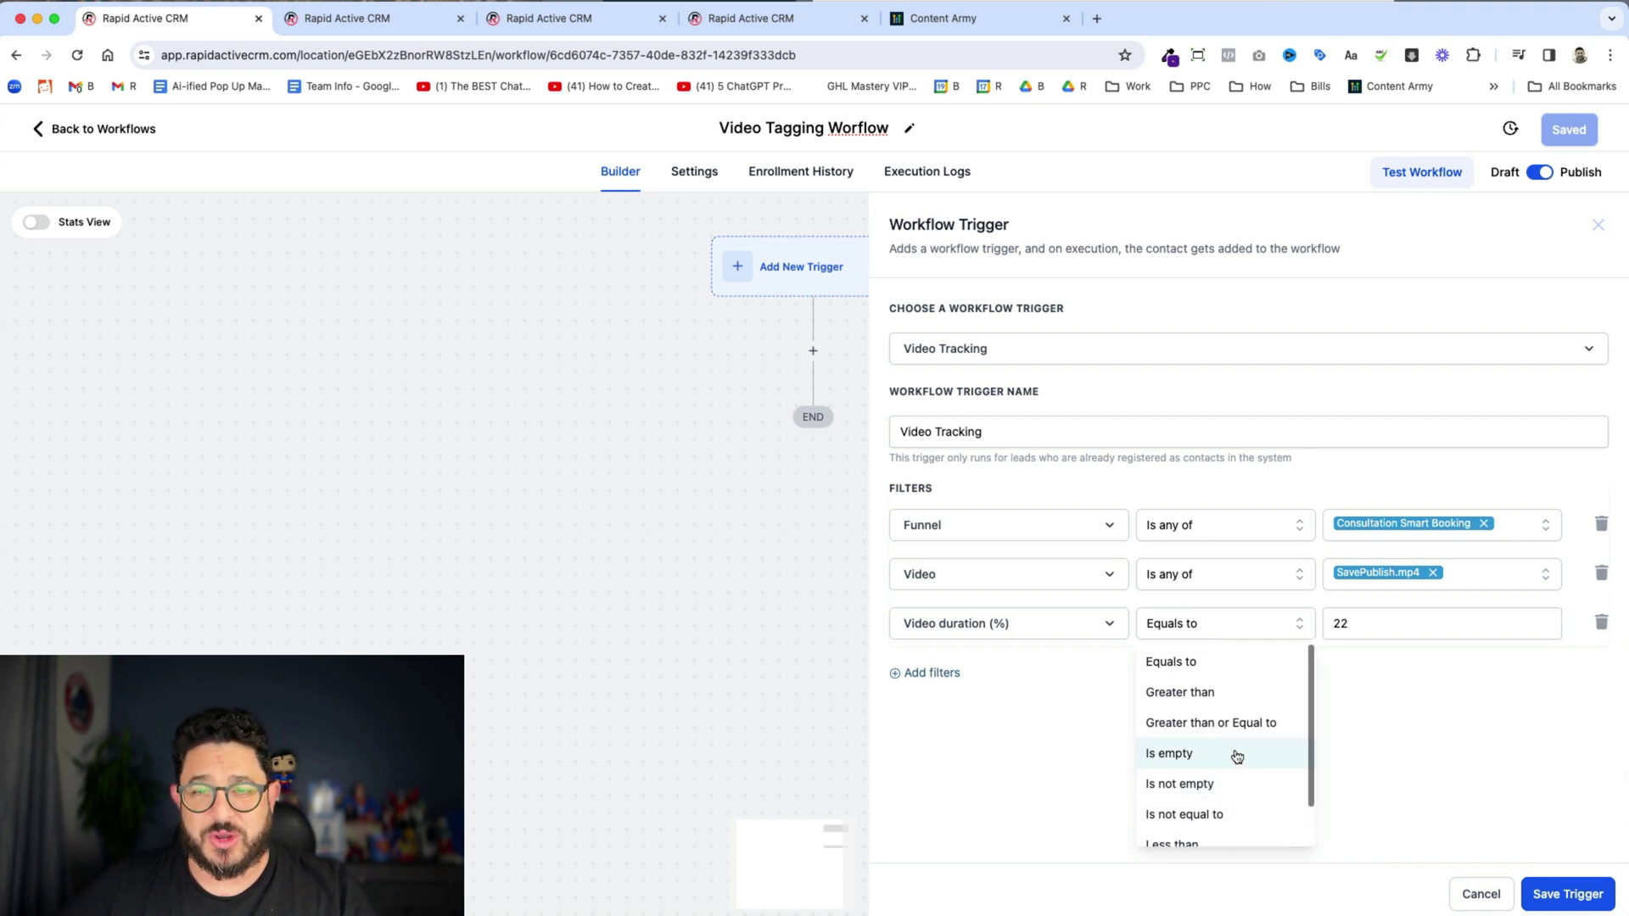
- Set the duration filter to Greater than 20 and save the trigger
click(1355, 628)
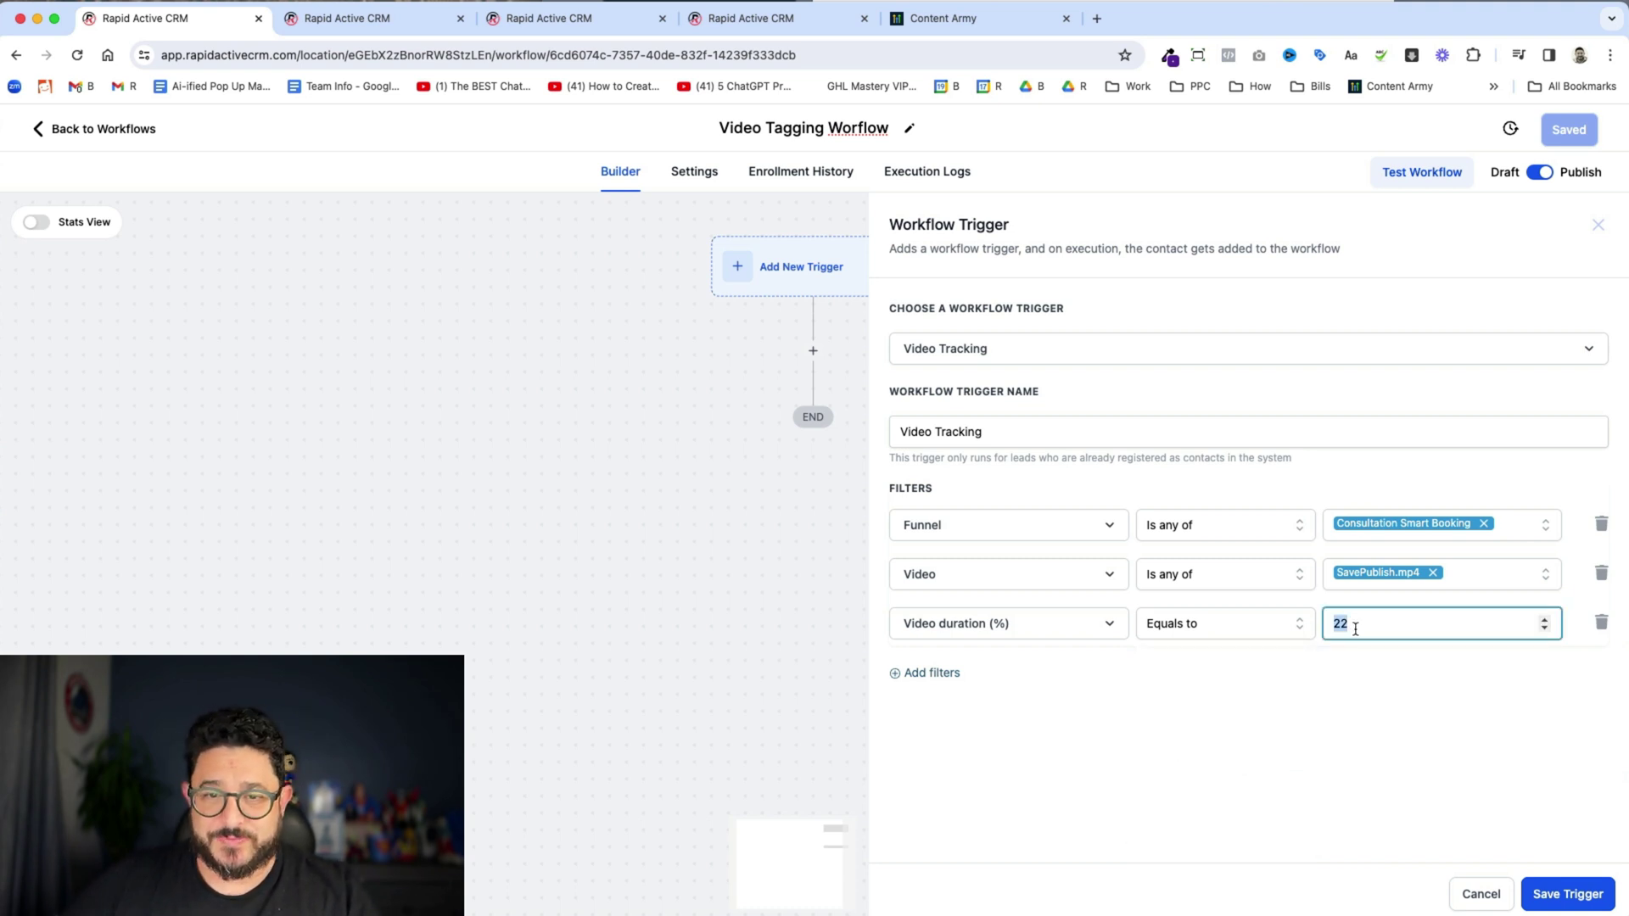
click(1197, 632)
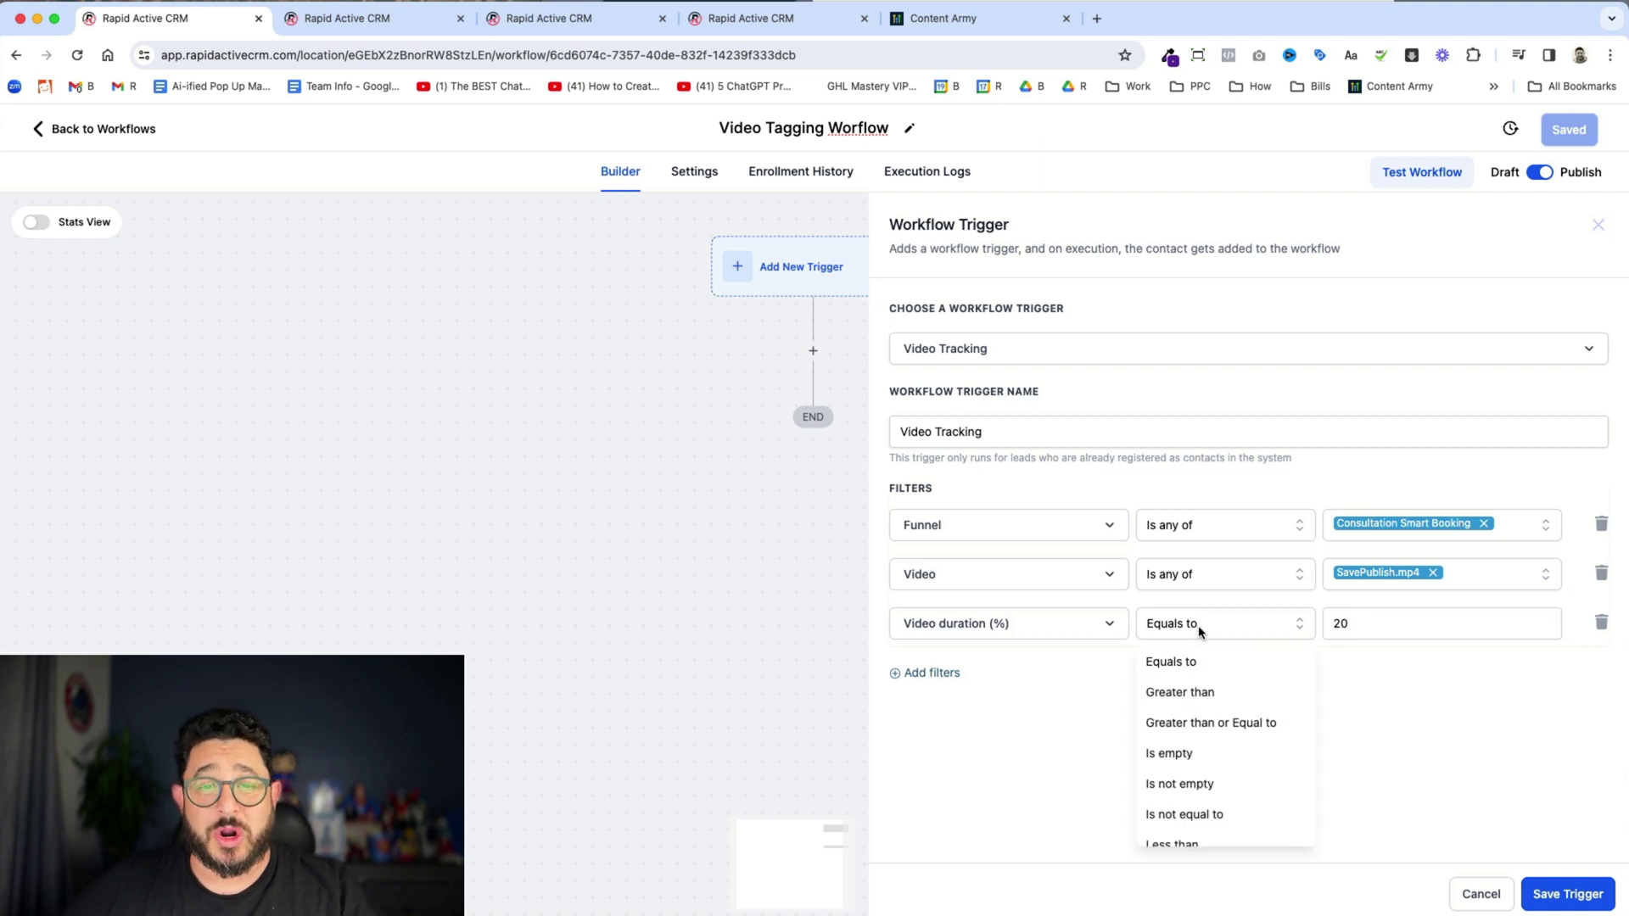
click(1211, 685)
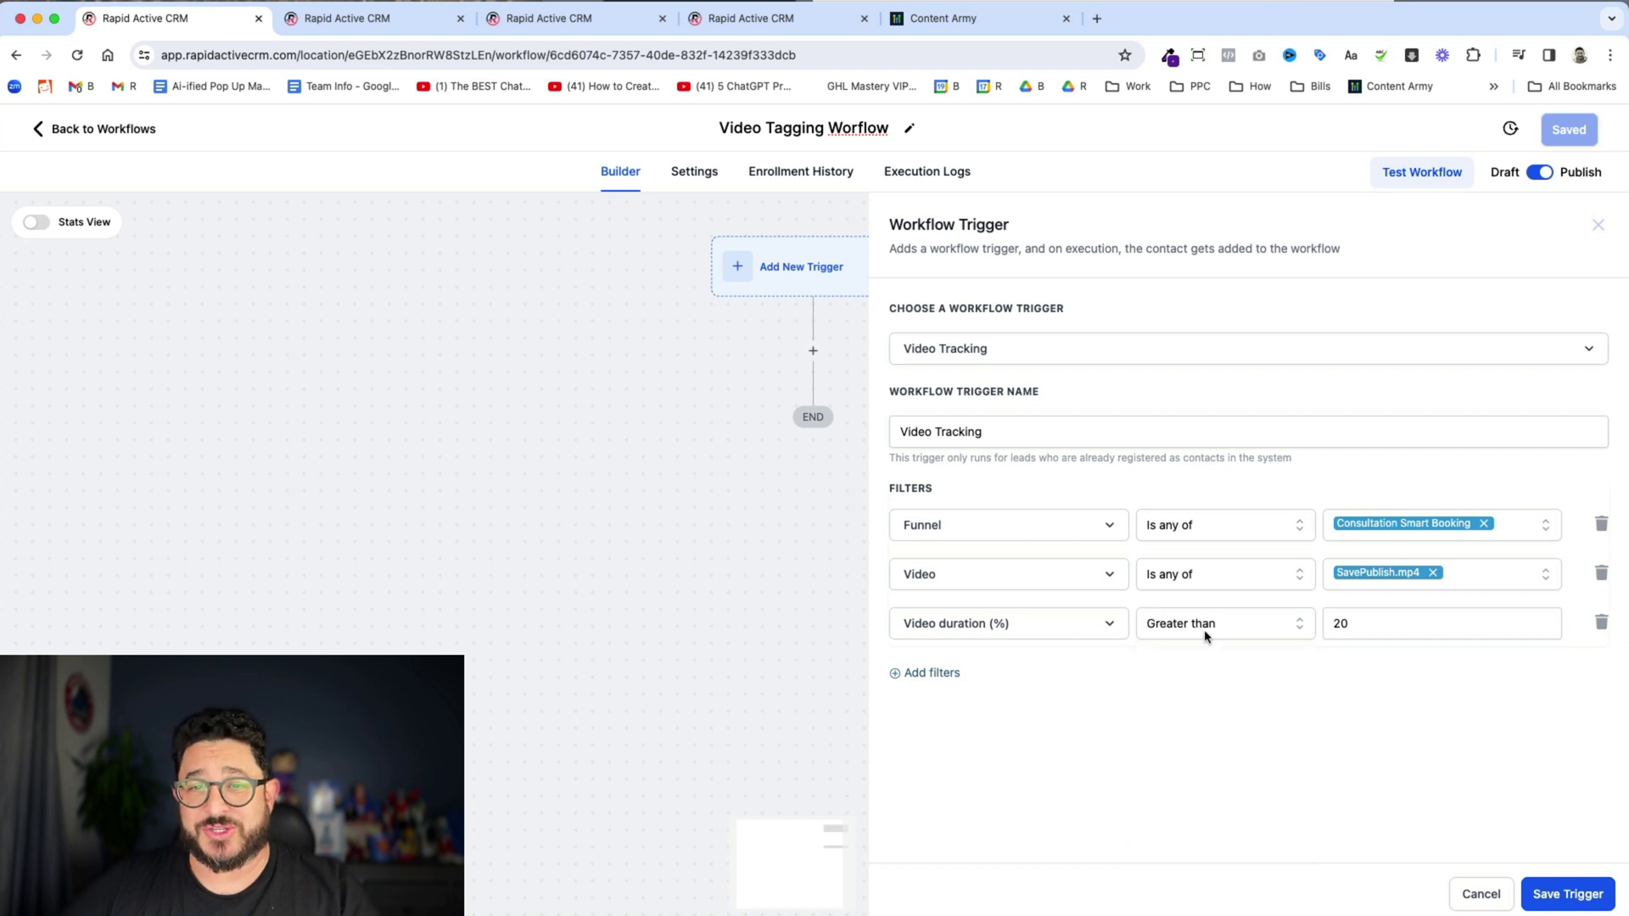
click(1577, 893)
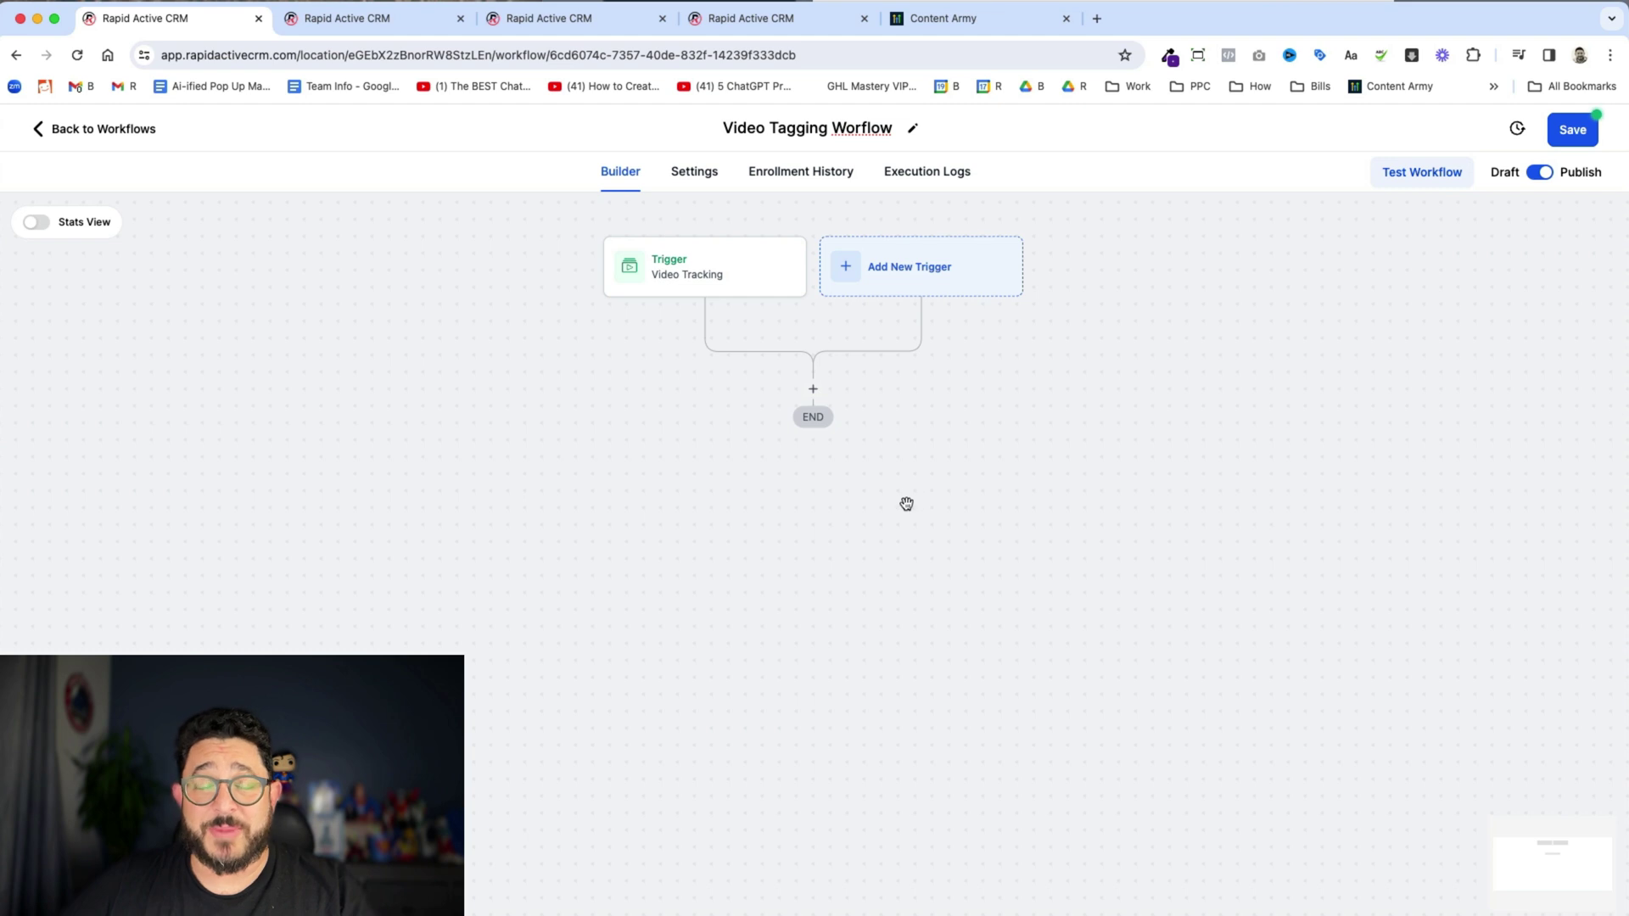
- After the trigger, add an Add Contact Tag action that creates and applies the tag '20seconds'
click(814, 392)
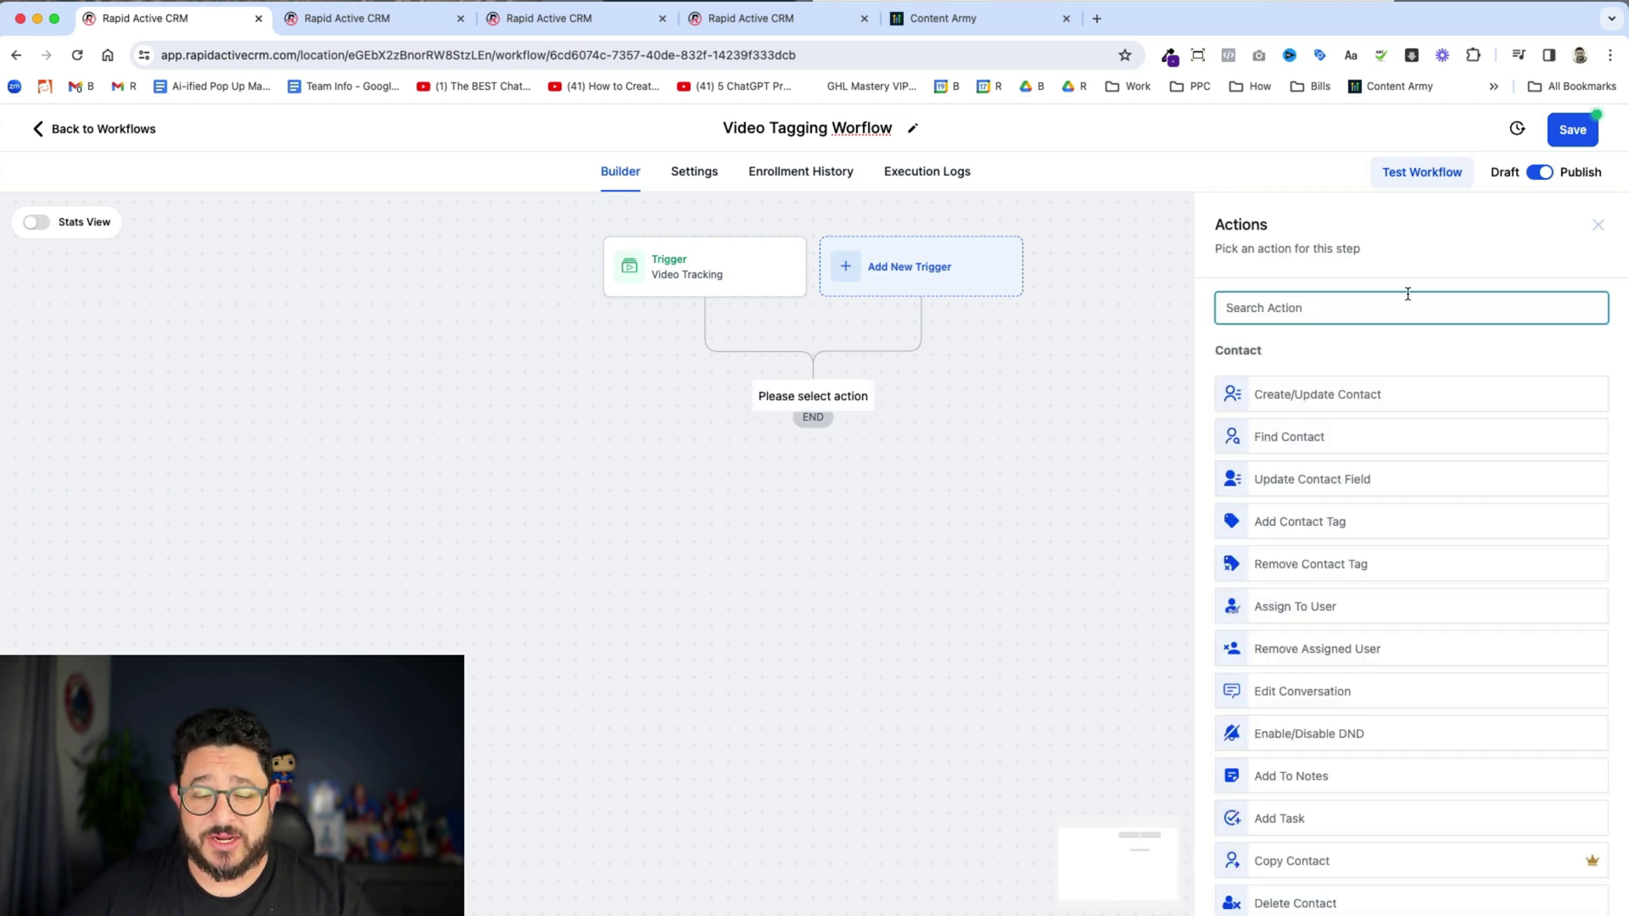
text(tag)
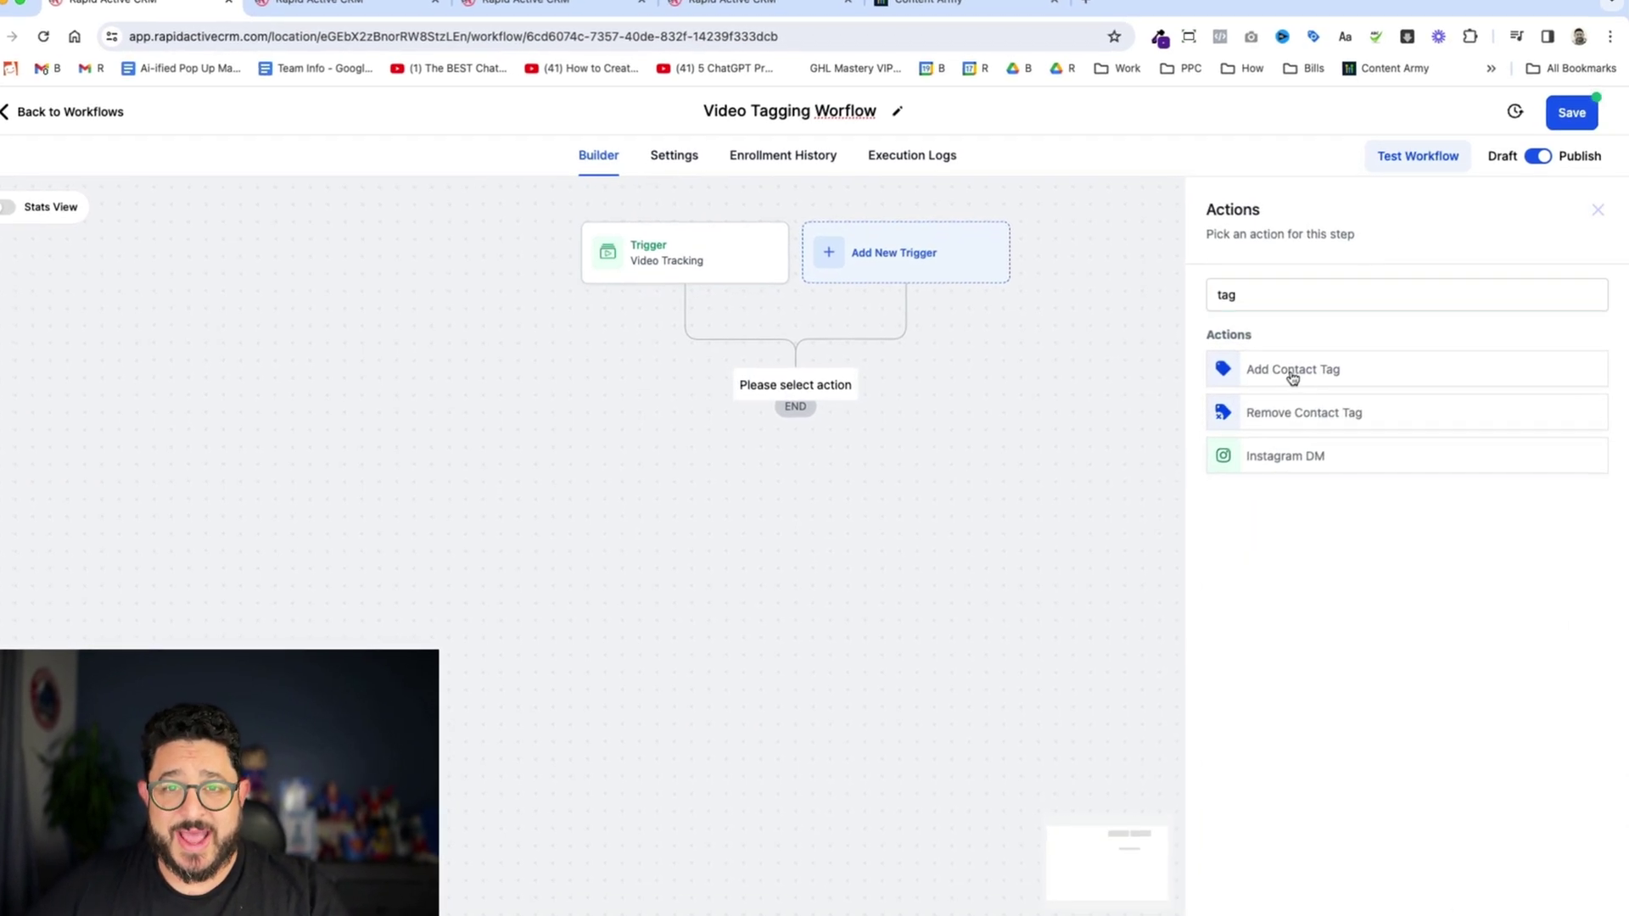
click(1293, 377)
click(1273, 407)
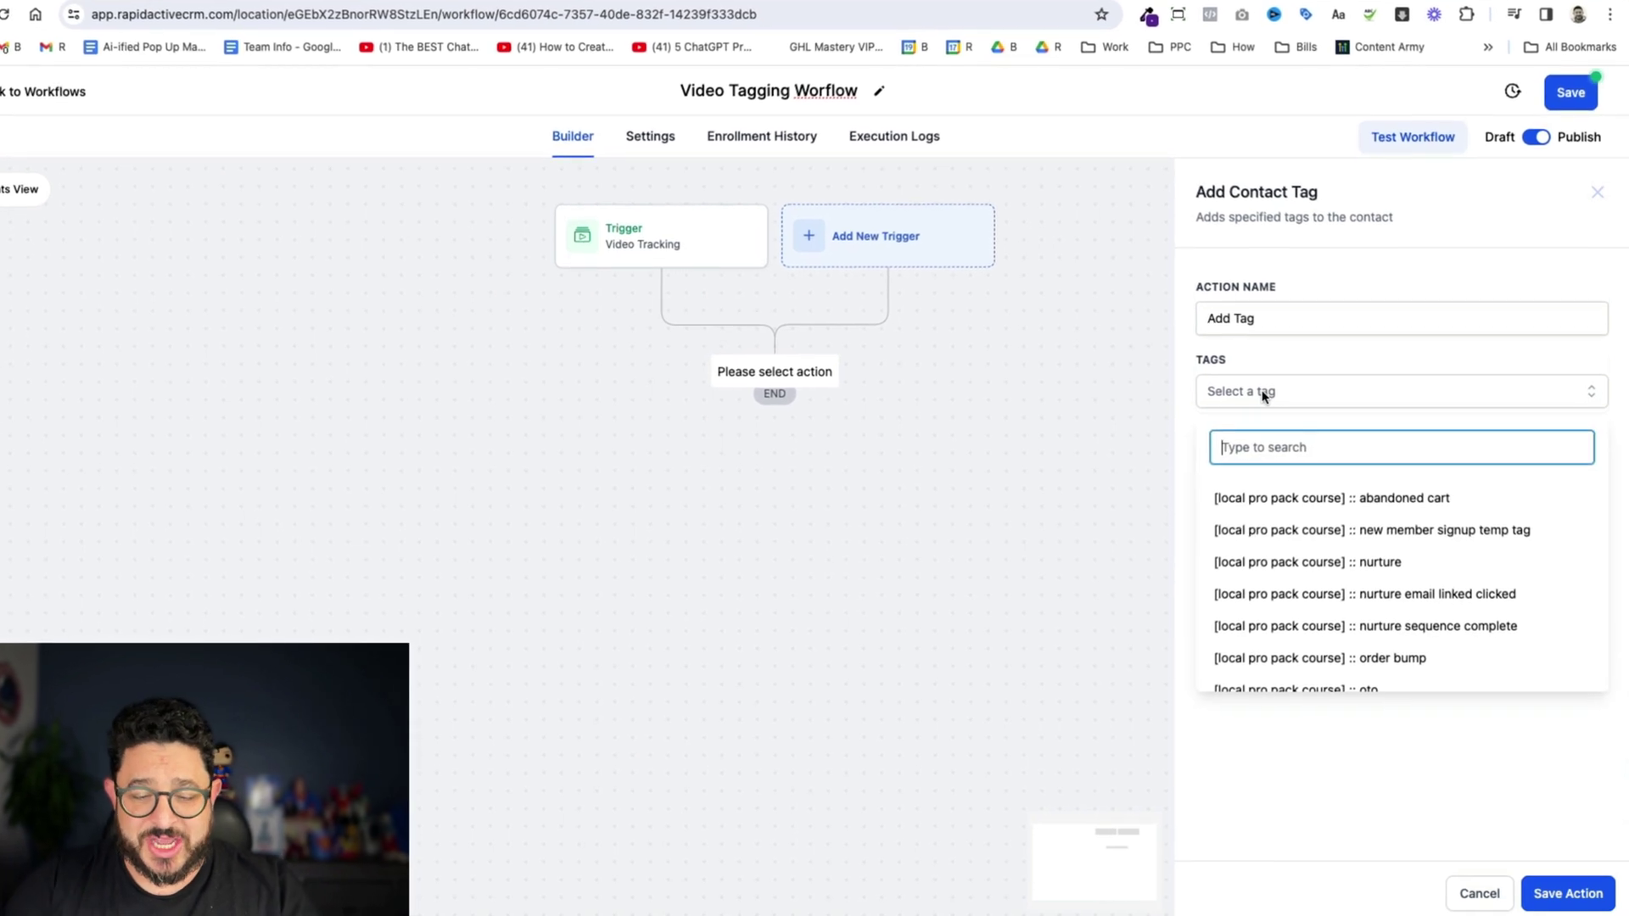
text(20second)
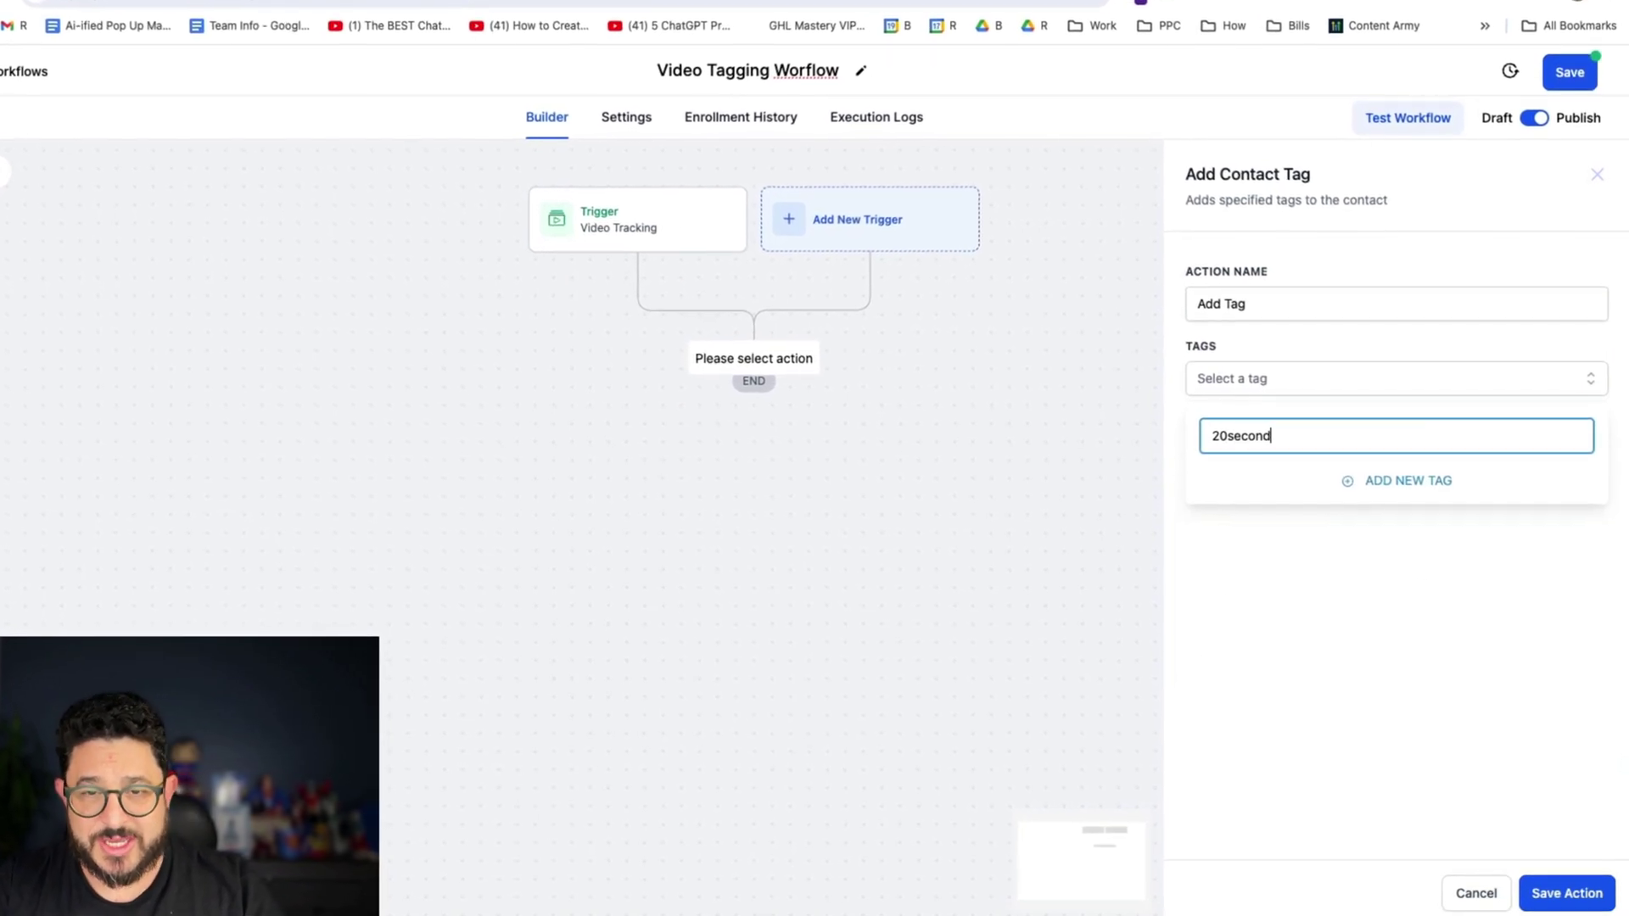
text(s)
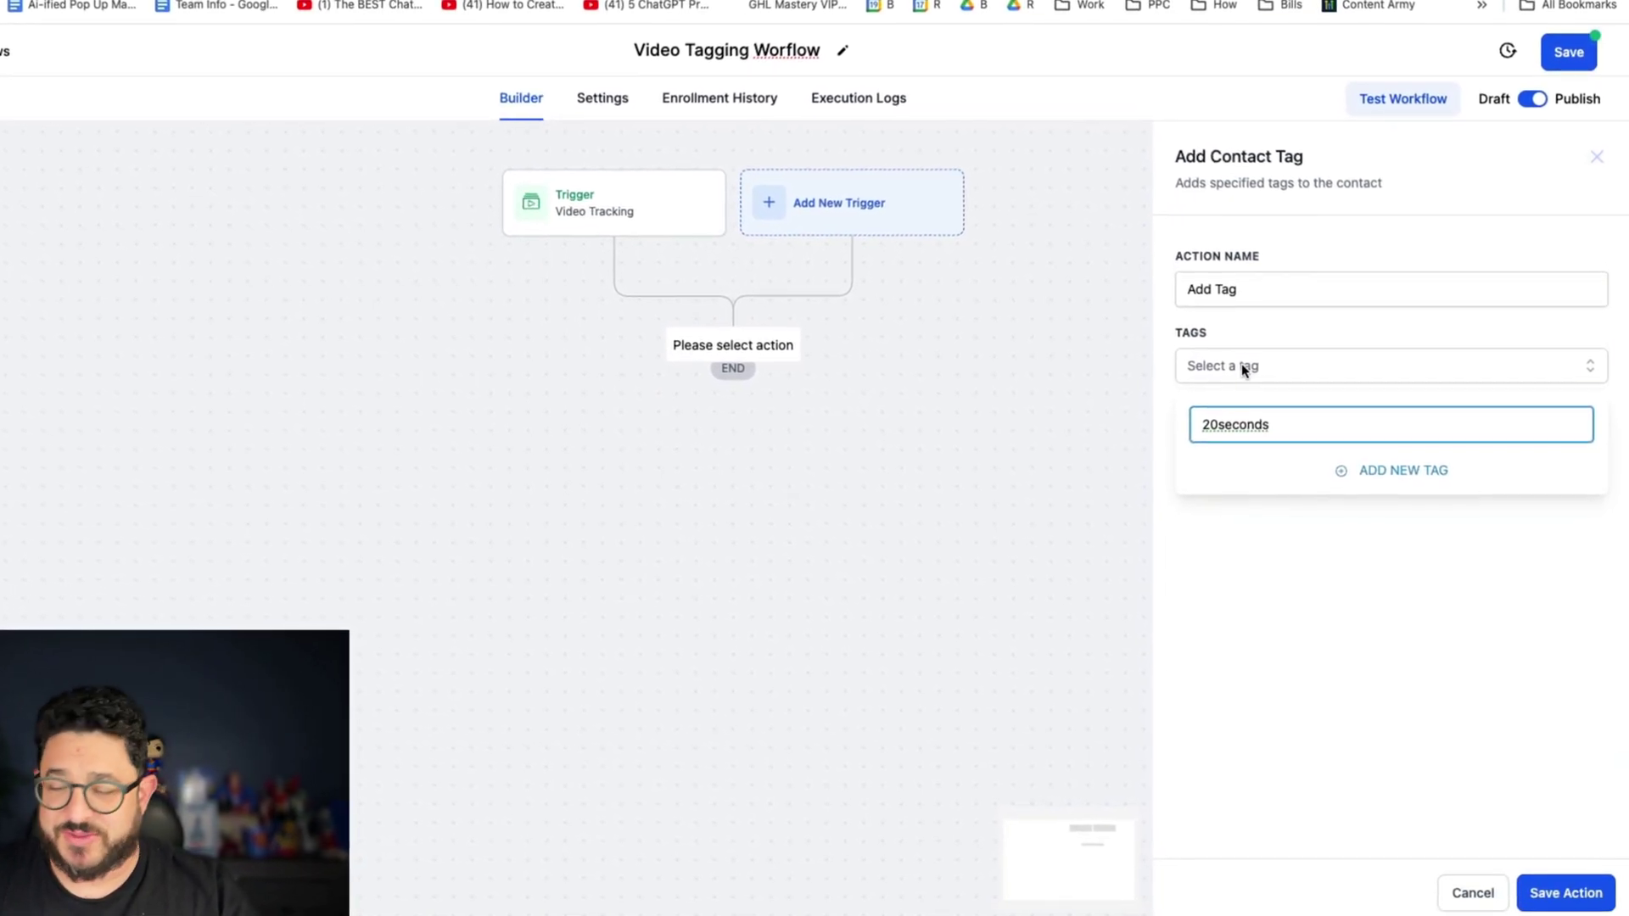
click(1439, 471)
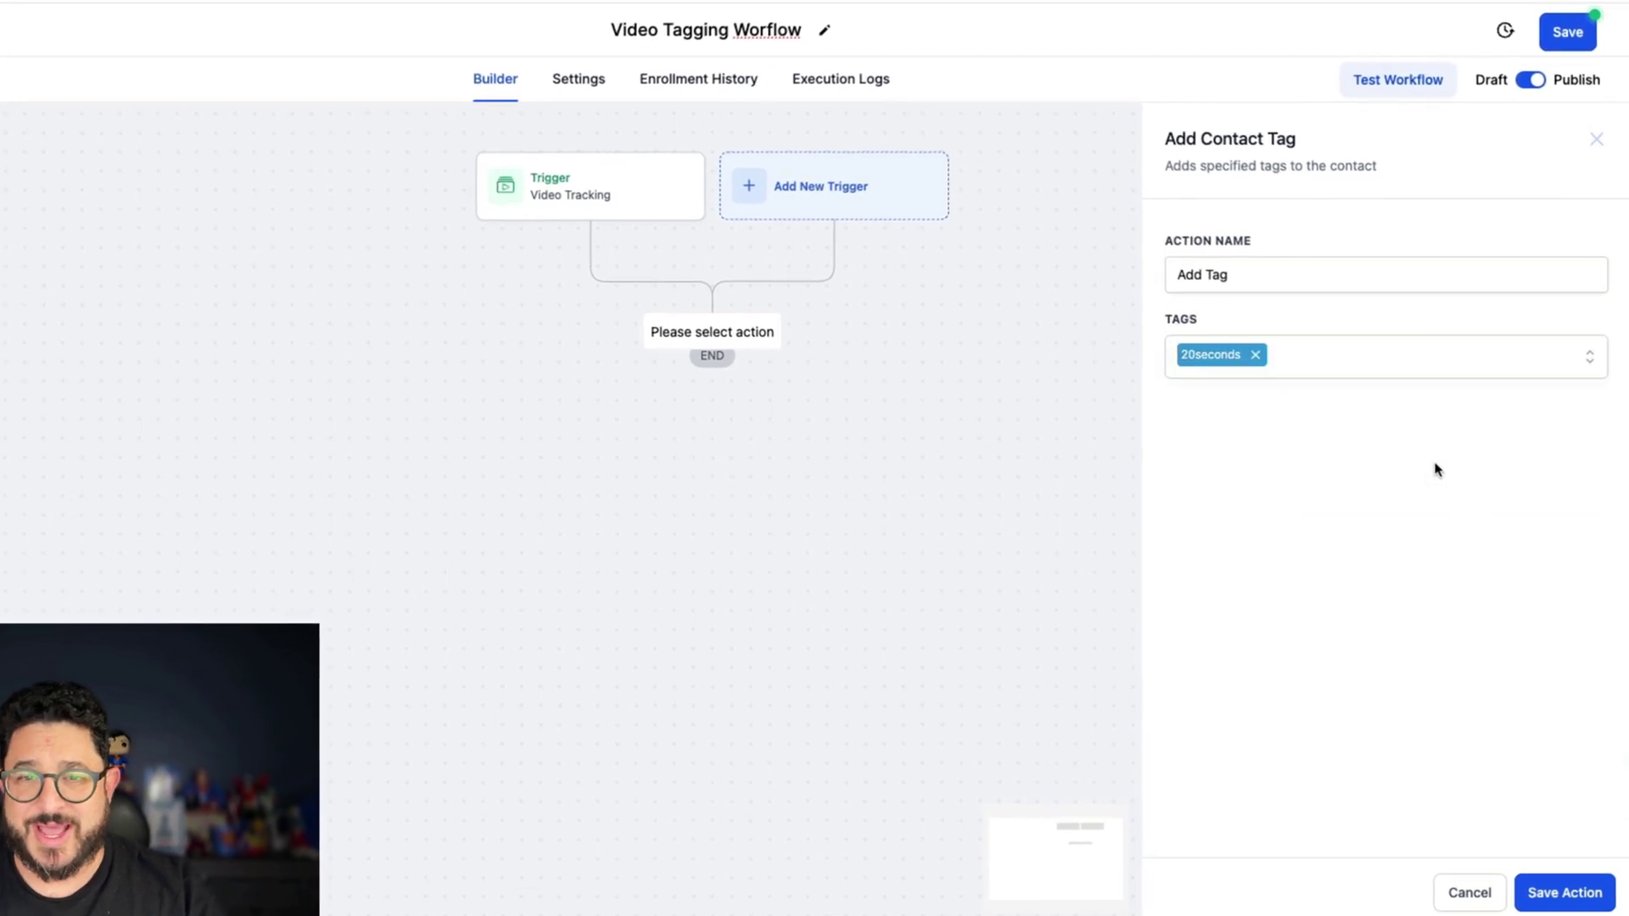
click(1561, 891)
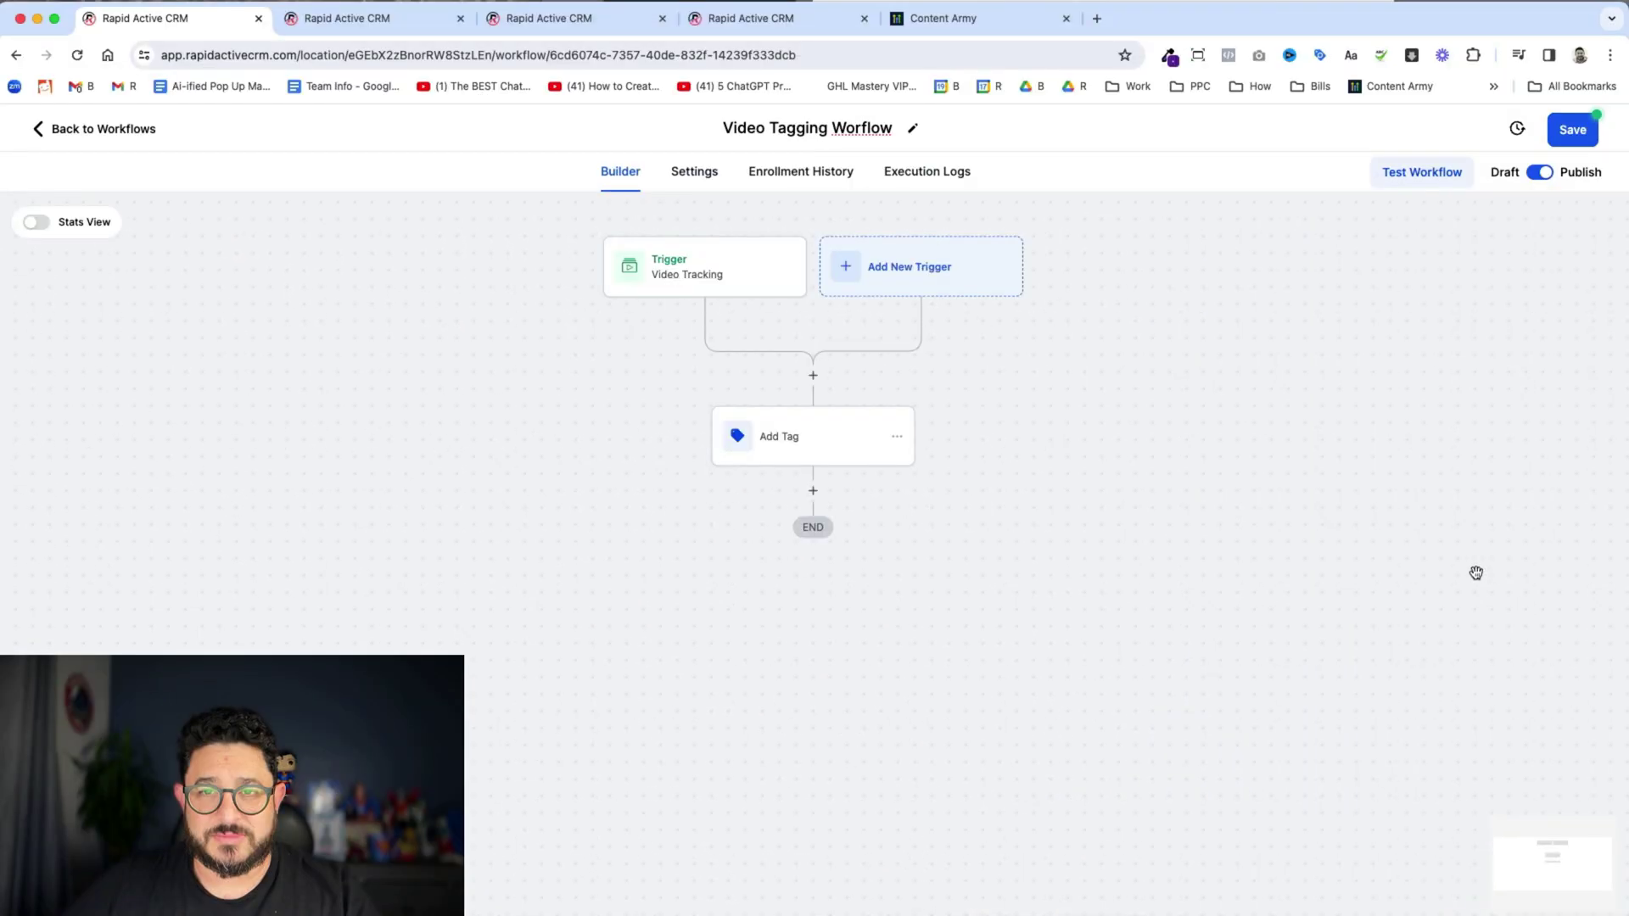
- Save the workflow and review the test contact's tags in Contacts
click(1575, 133)
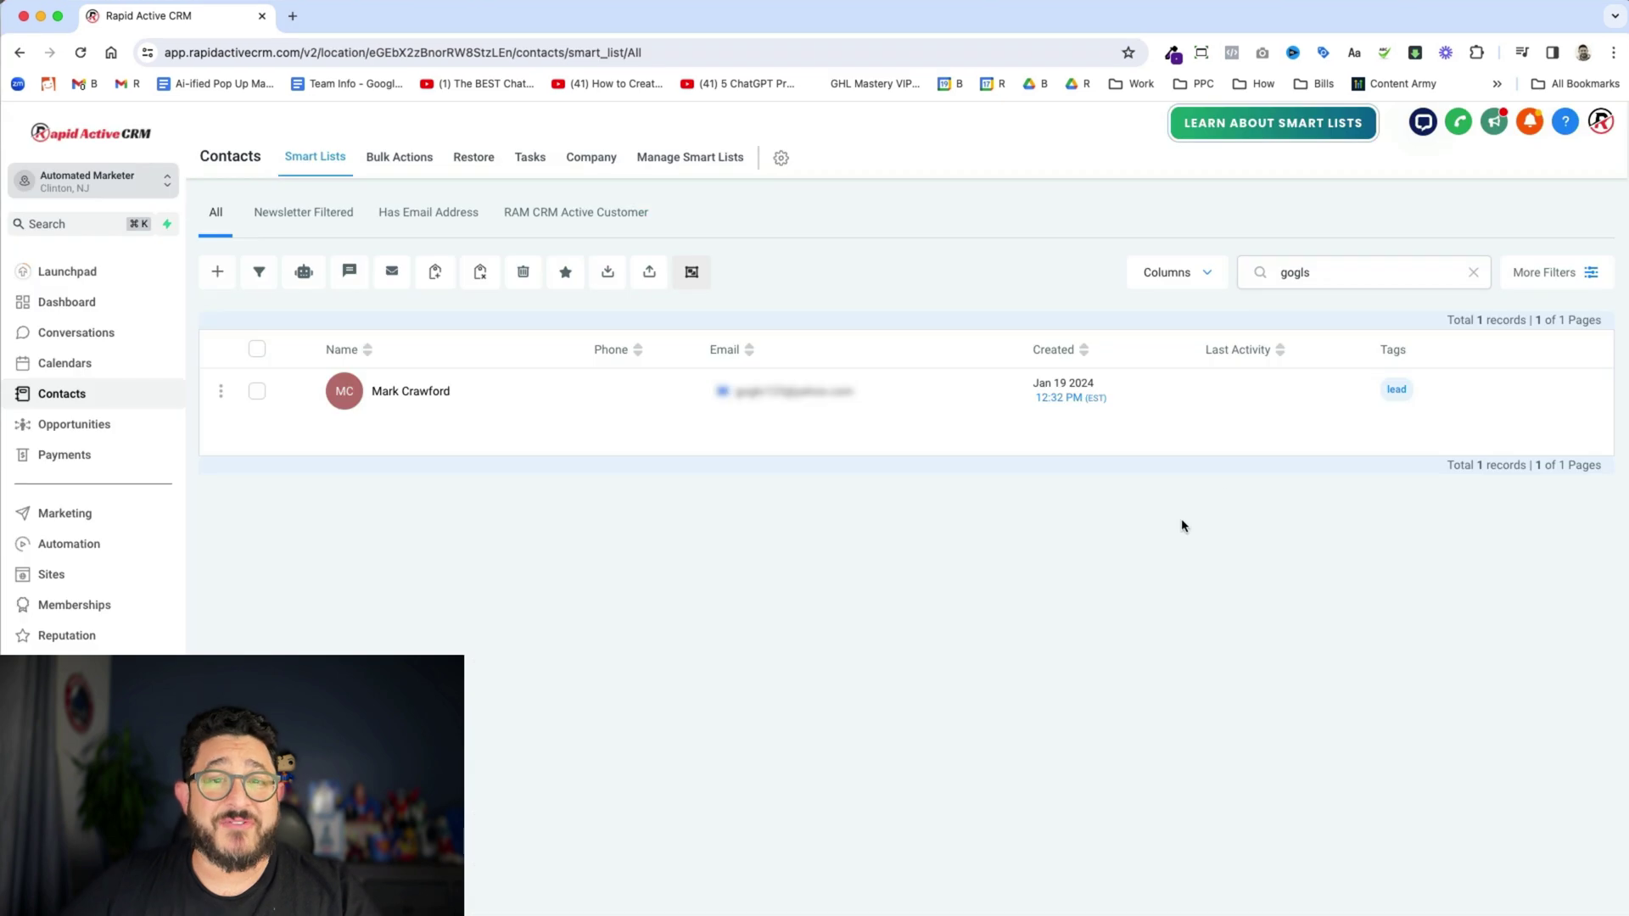
click(486, 436)
scroll(464, 479, down, 10)
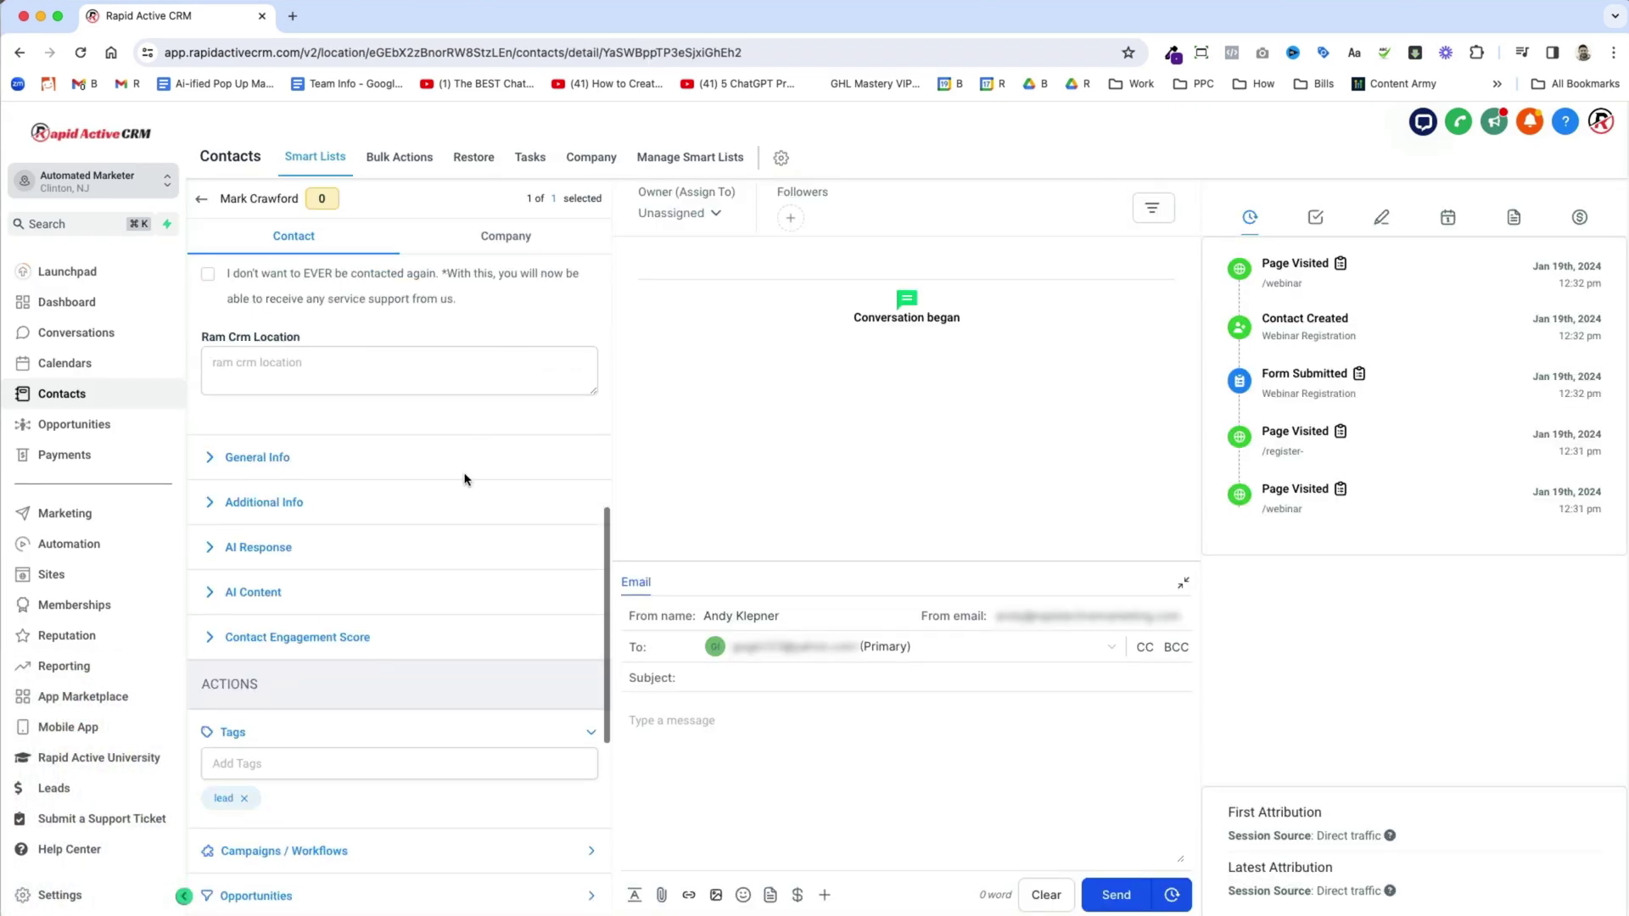
scroll(241, 784, down, 2)
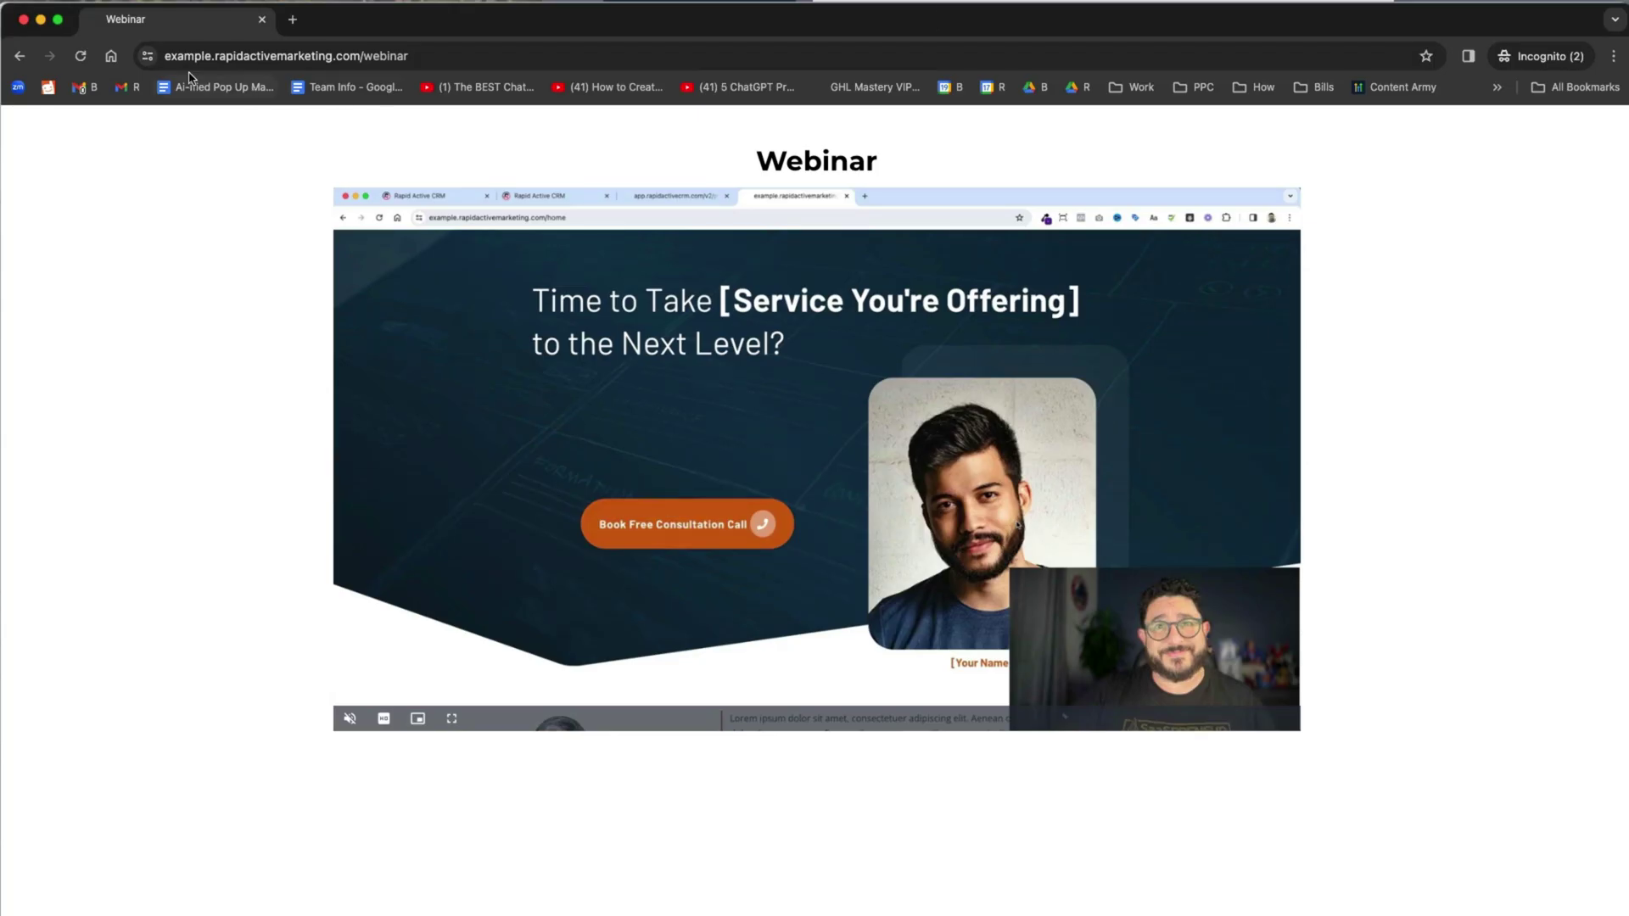
- Reload the incognito webinar page and play the embedded video
click(81, 56)
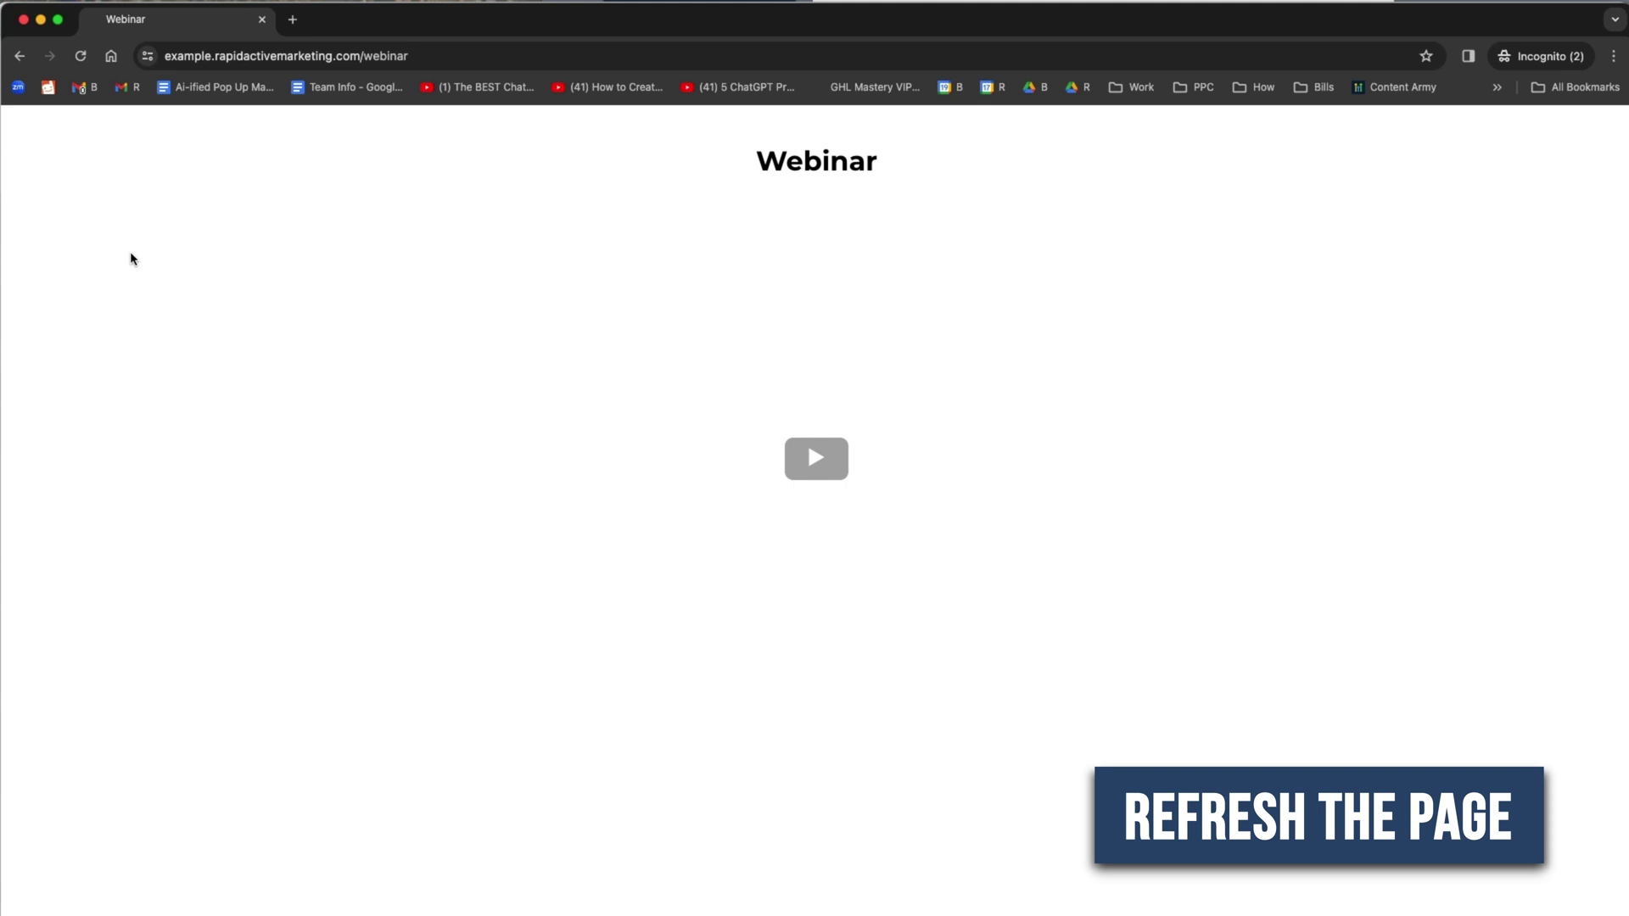
click(815, 458)
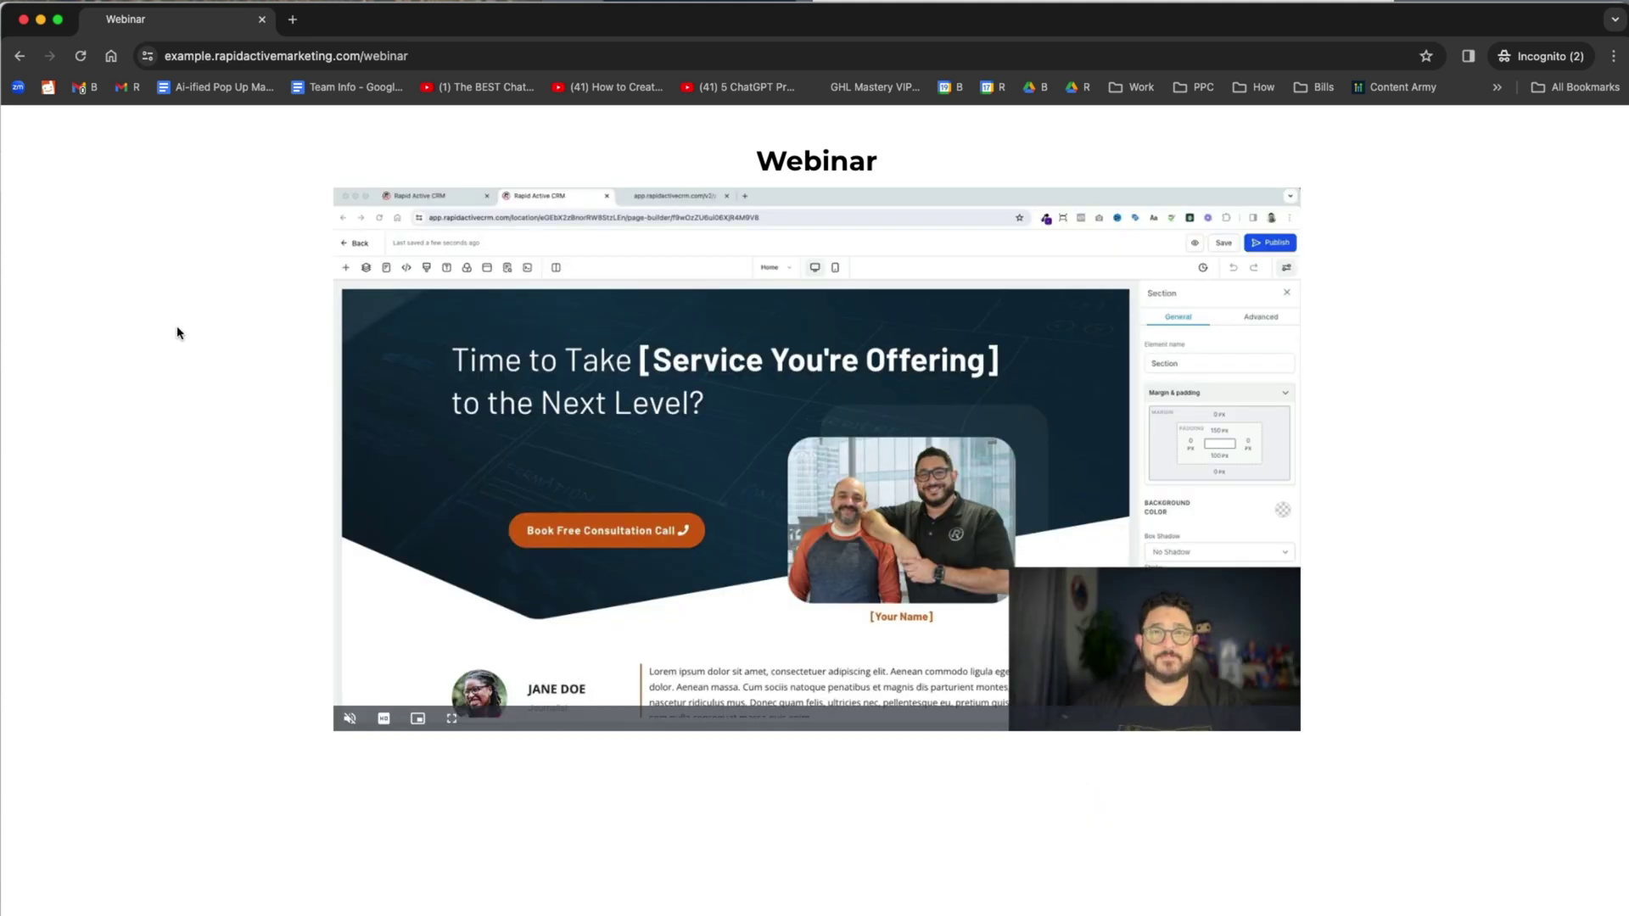